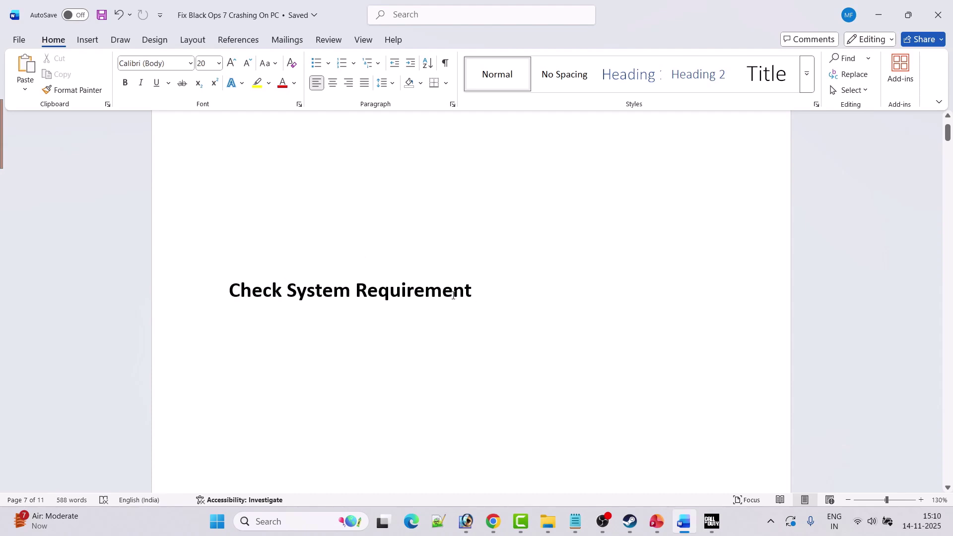
Switch to Chrome and examine the minimum and recommended system requirements on the Steam store page for Call of Duty: Black Ops 7.
key("alt+Tab")
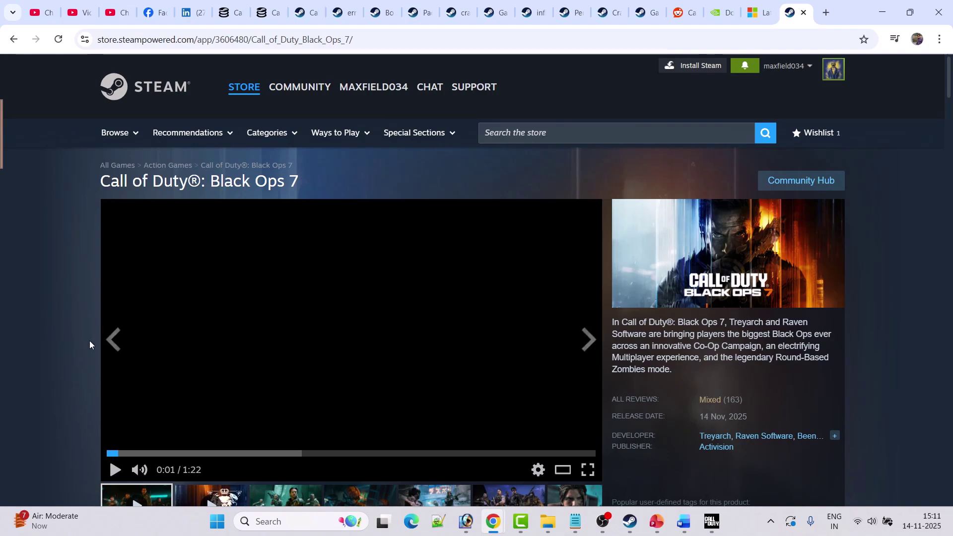
scroll(59, 332, "down", 20)
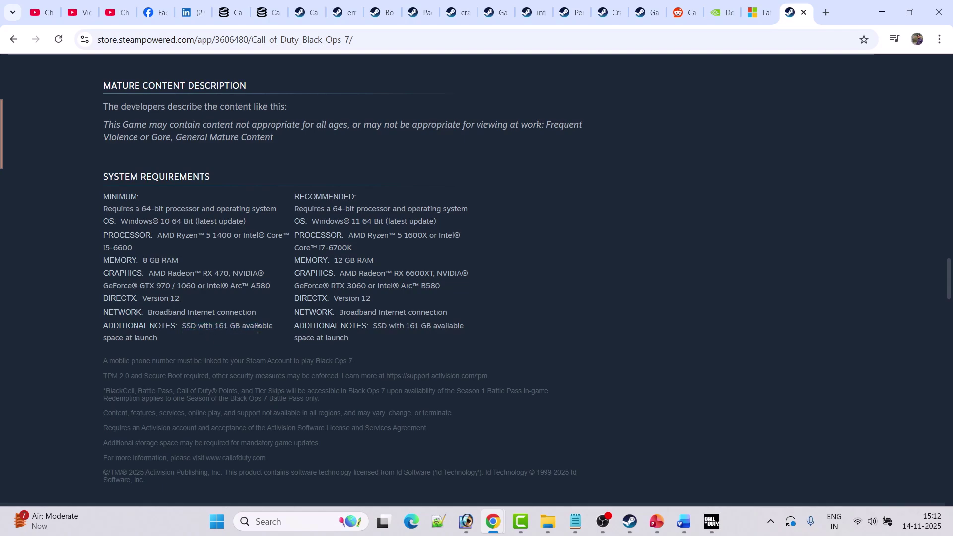
scroll(111, 326, "down", 1)
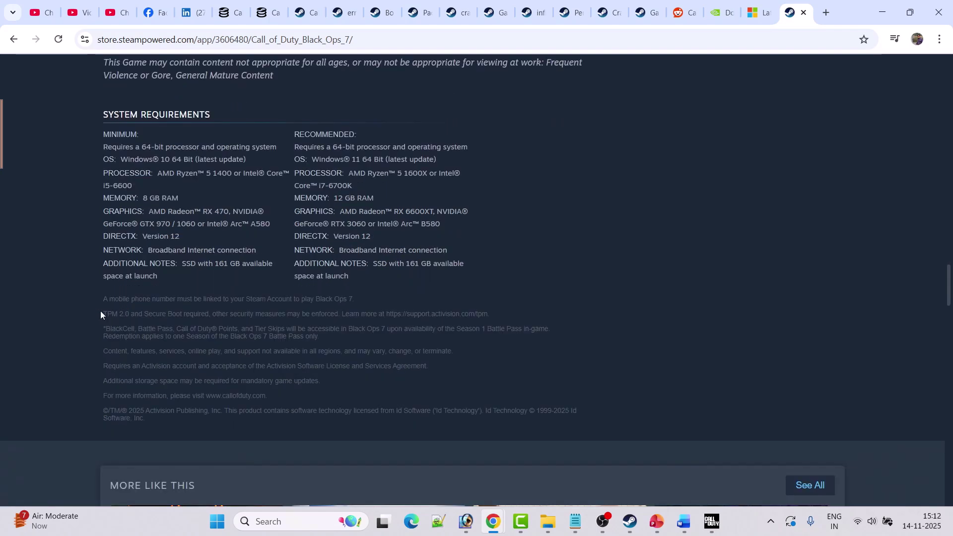
mouse_move(106, 314)
left_mouse_down()
mouse_move(210, 317)
mouse_move(102, 316)
left_mouse_up()
left_click(103, 316)
scroll(214, 271, "up", 1)
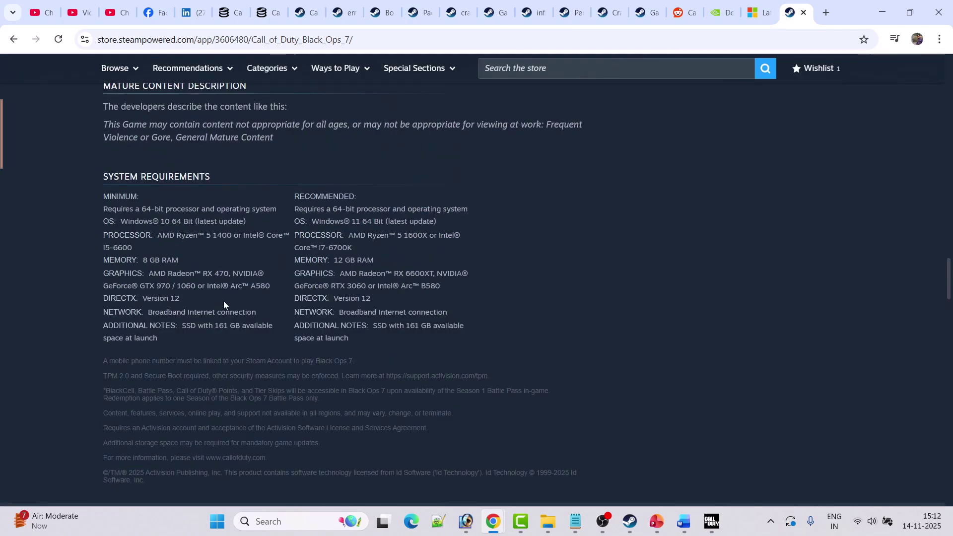
left_click_drag(104, 209, 369, 337)
left_click(429, 338)
Switch back to the Word document and read the Fix 1 instructions on allowing the game exe through Windows Security.
key("alt+Tab")
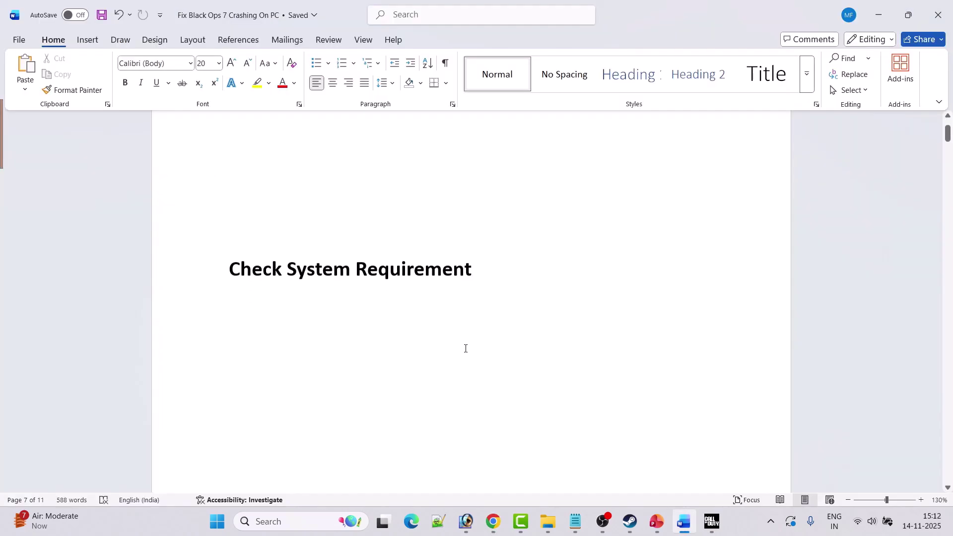
scroll(466, 348, "down", 1)
scroll(466, 348, "down", 5)
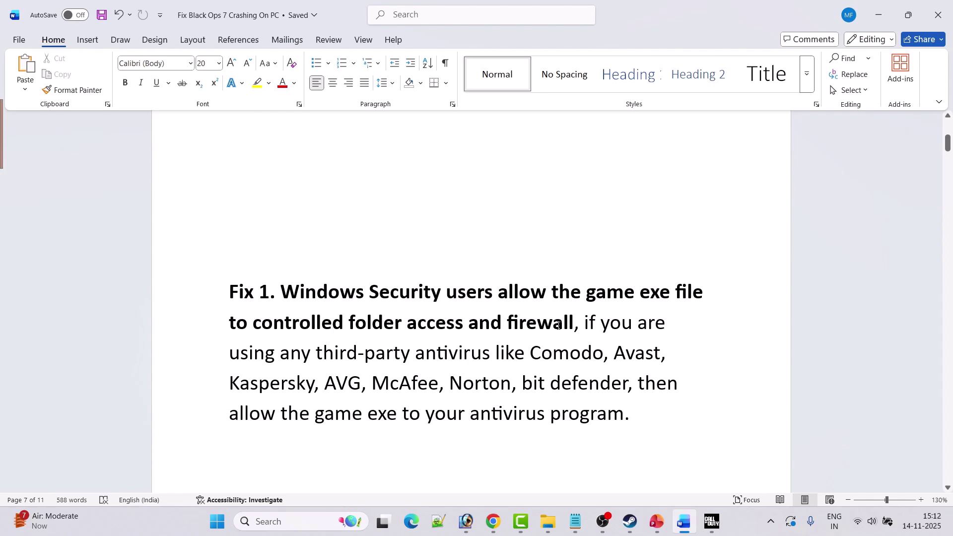
Open Windows Security and go to the ransomware protection page for allowing an app through Controlled folder access.
left_click(286, 521)
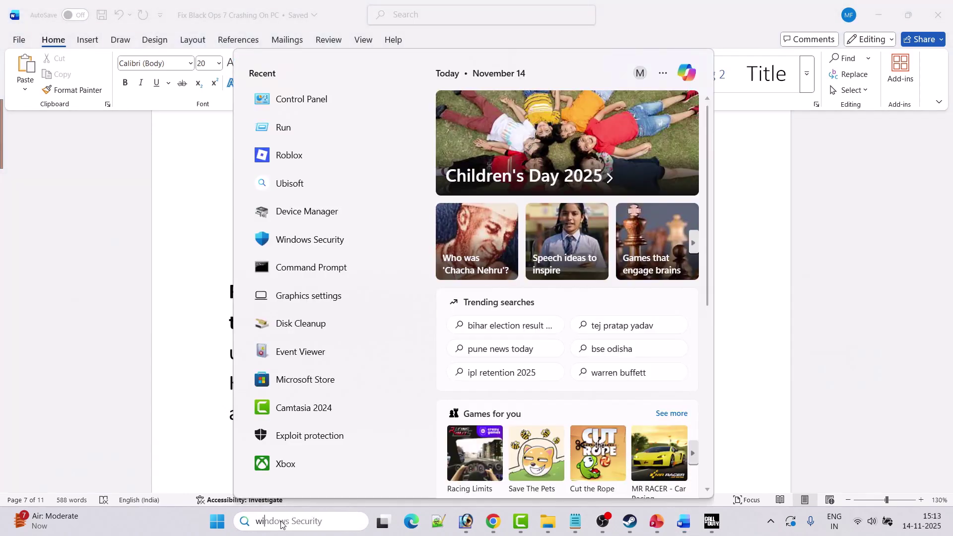
type("windows")
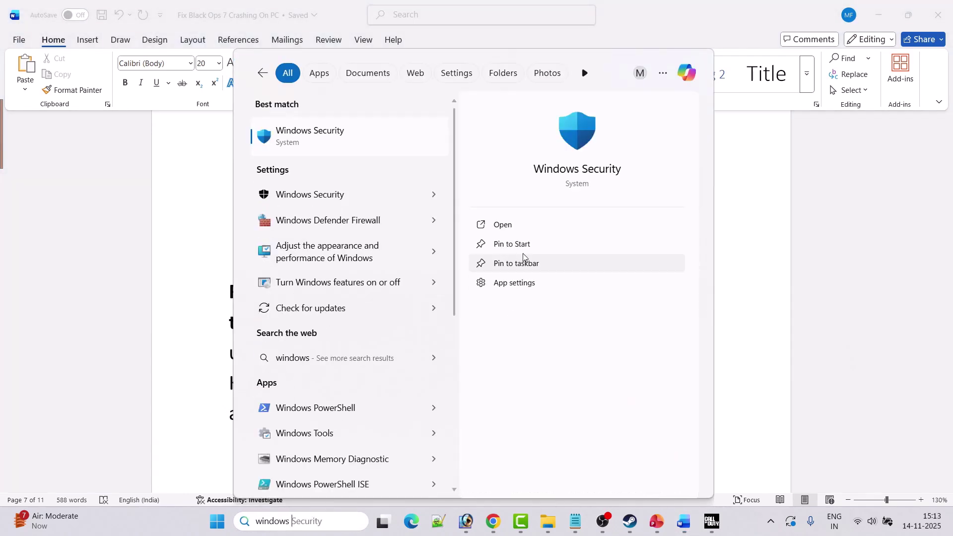
left_click(518, 222)
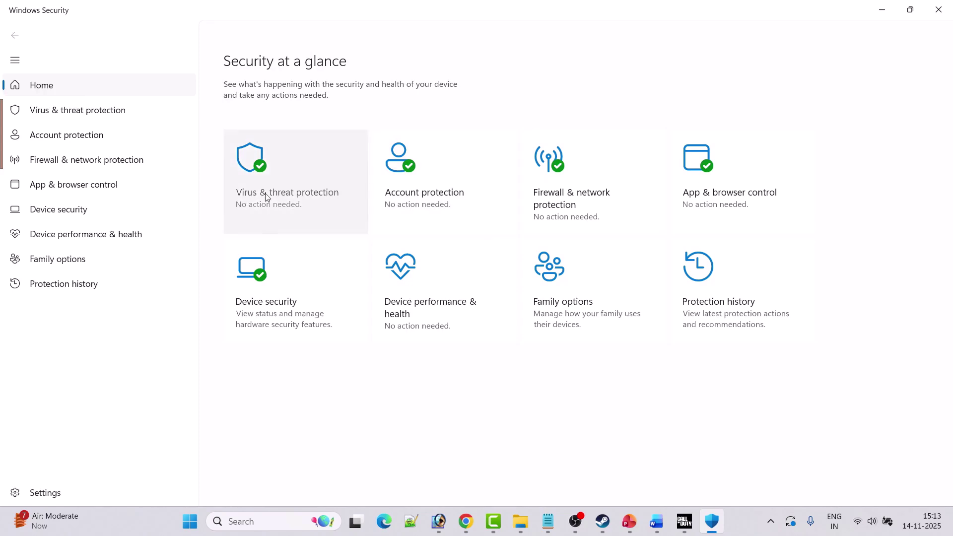
left_click(293, 196)
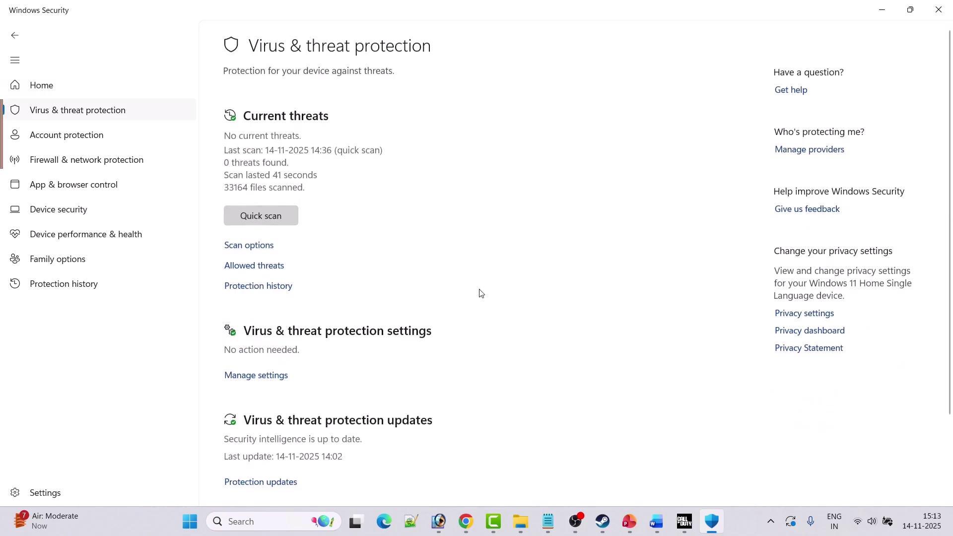
scroll(478, 293, "down", 2)
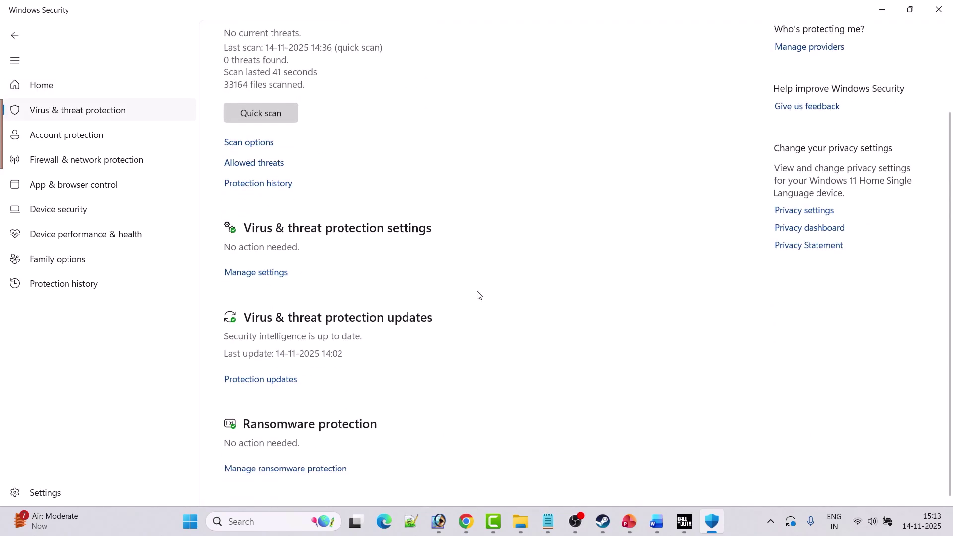
left_click(283, 471)
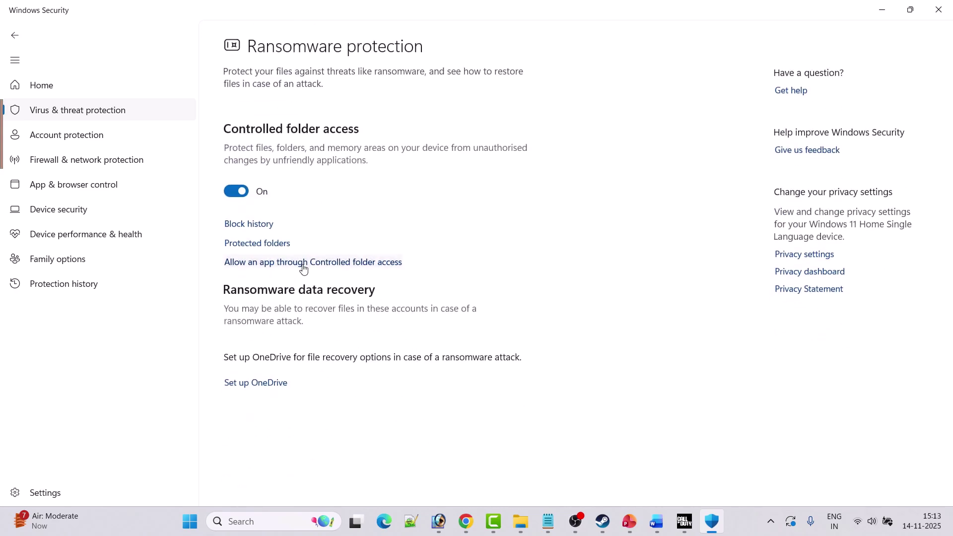
left_click(347, 269)
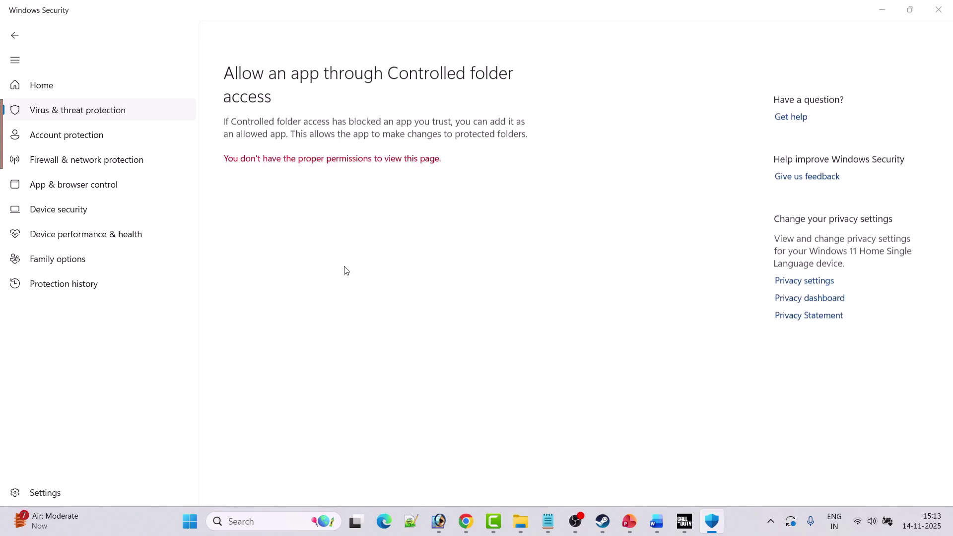
Start adding an allowed app by browsing for it, and open the Program Files (x86) folder on the C: drive.
scroll(419, 360, "down", 2)
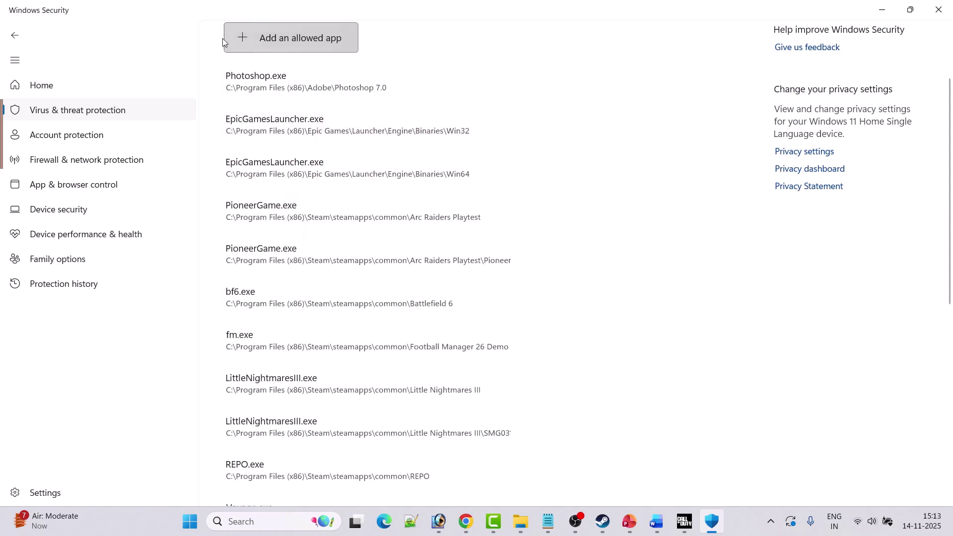
left_click(243, 35)
left_click(276, 87)
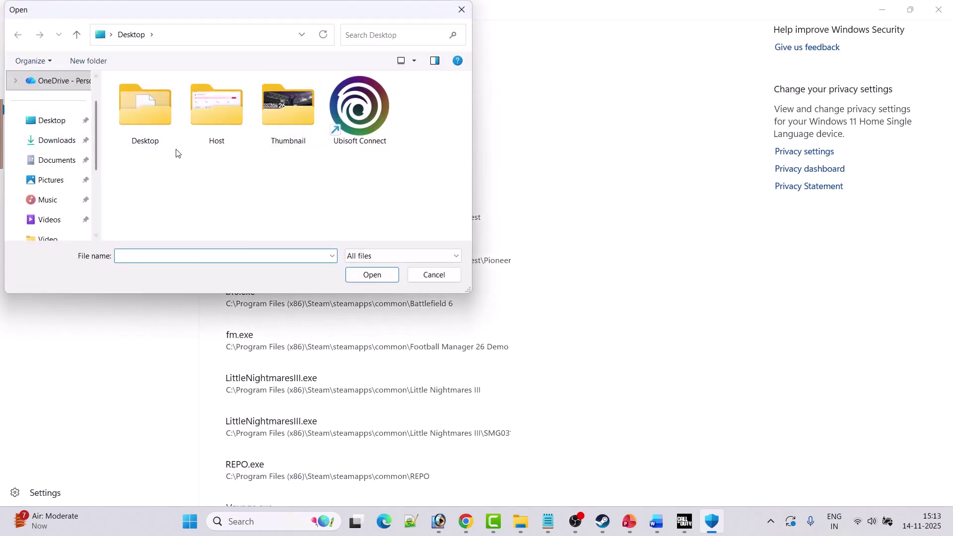
scroll(47, 219, "down", 2)
left_click(51, 179)
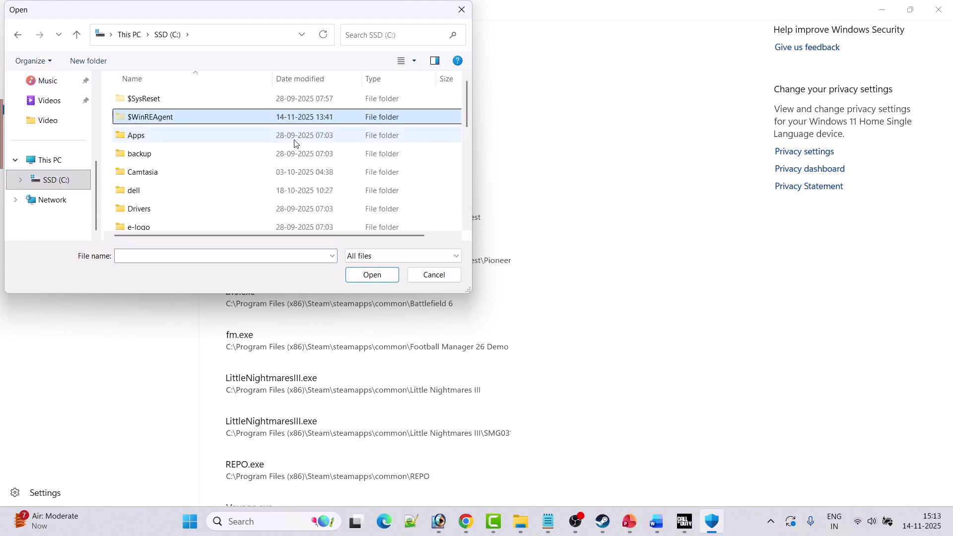
scroll(293, 119, "down", 3)
left_click(293, 115)
left_click(295, 139)
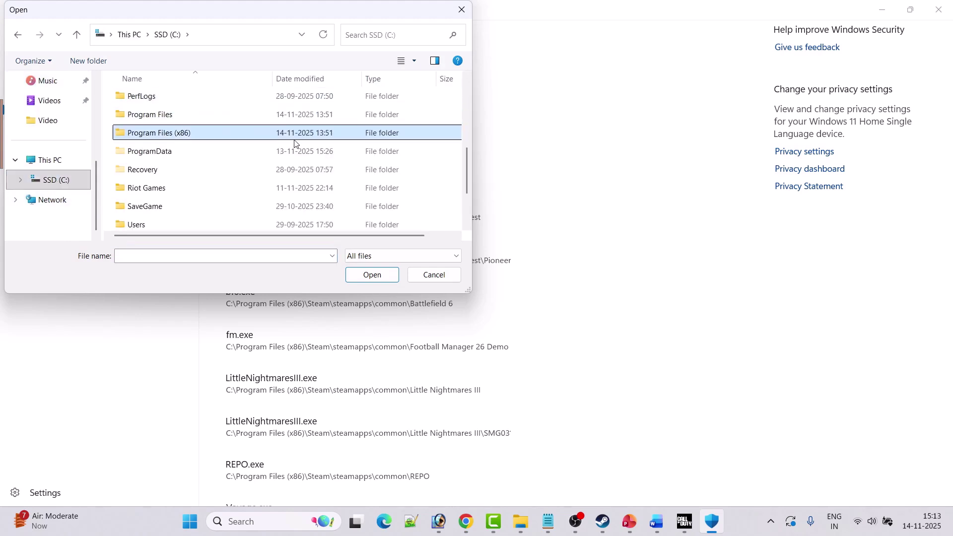
key("Return")
Go to the game's install folder, Steam\steamapps\common\Call of Duty HQ.
key("s")
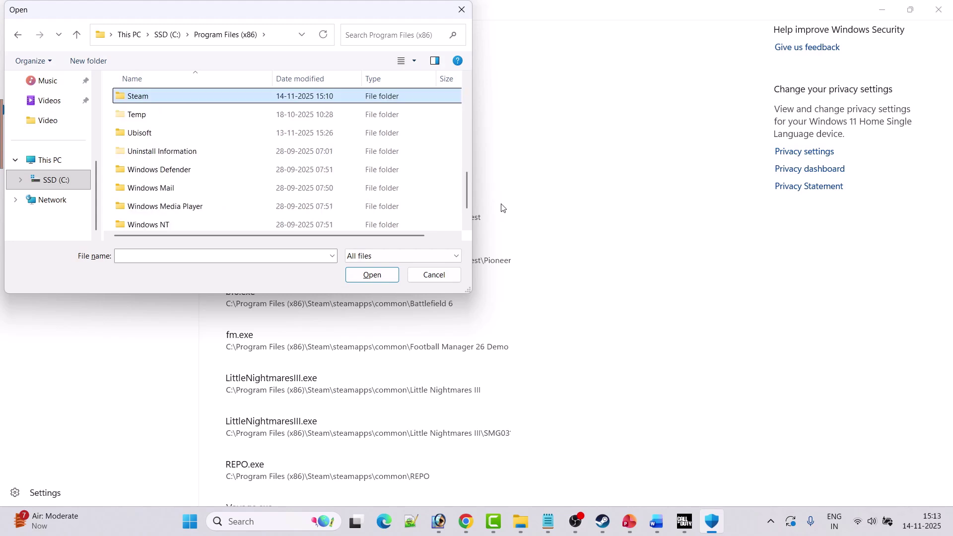
key("Return")
key("s")
key("Down")
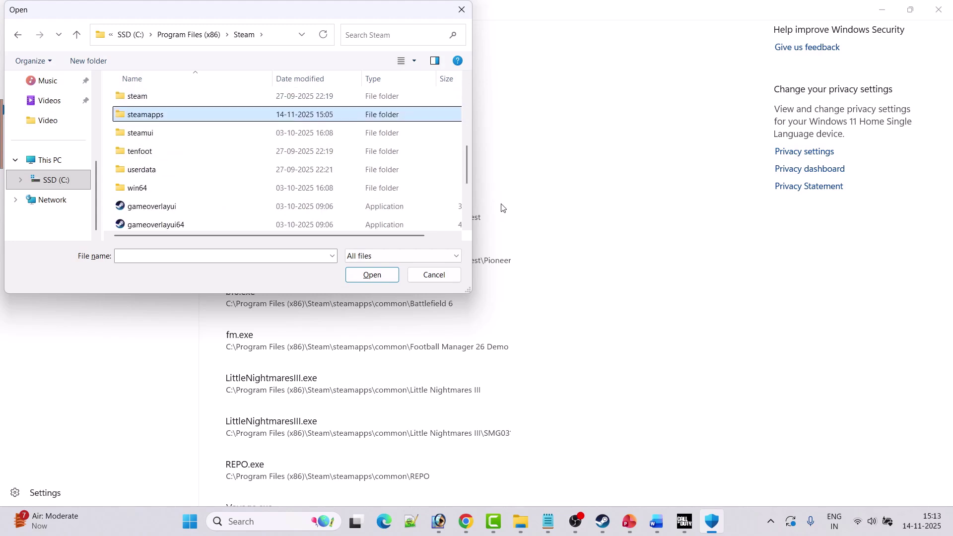
key("Return")
key("Return")
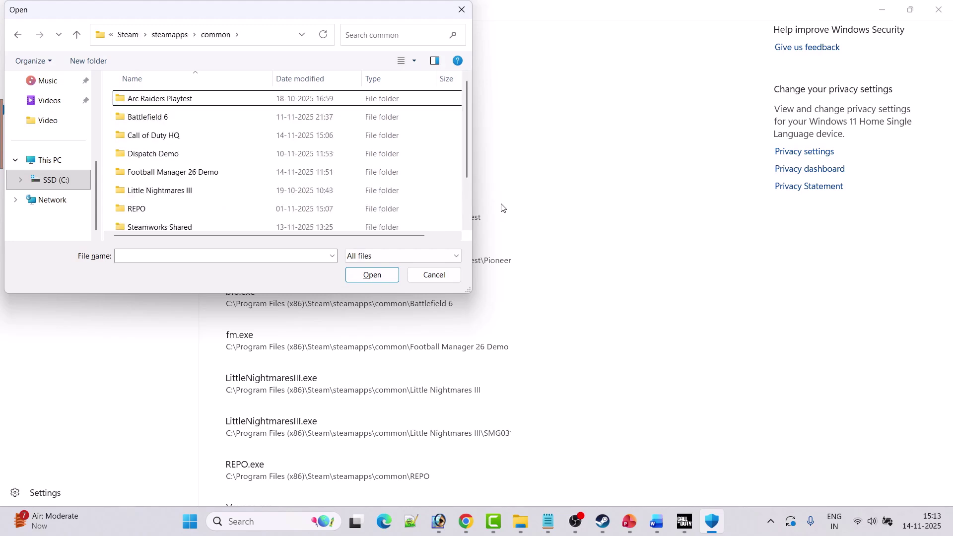
key("c")
key("Return")
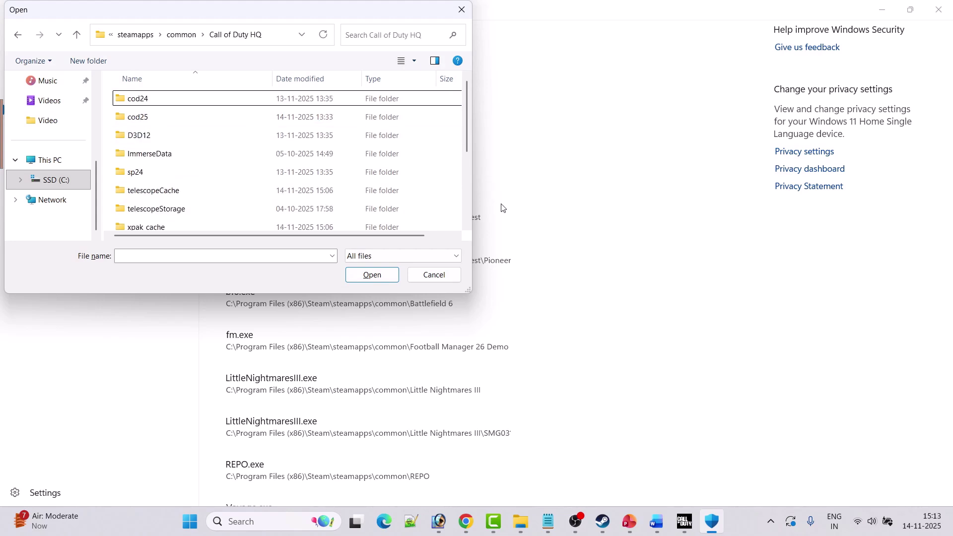
Add the cod application from the Call of Duty HQ folder to the apps allowed through Controlled folder access.
scroll(243, 164, "down", 3)
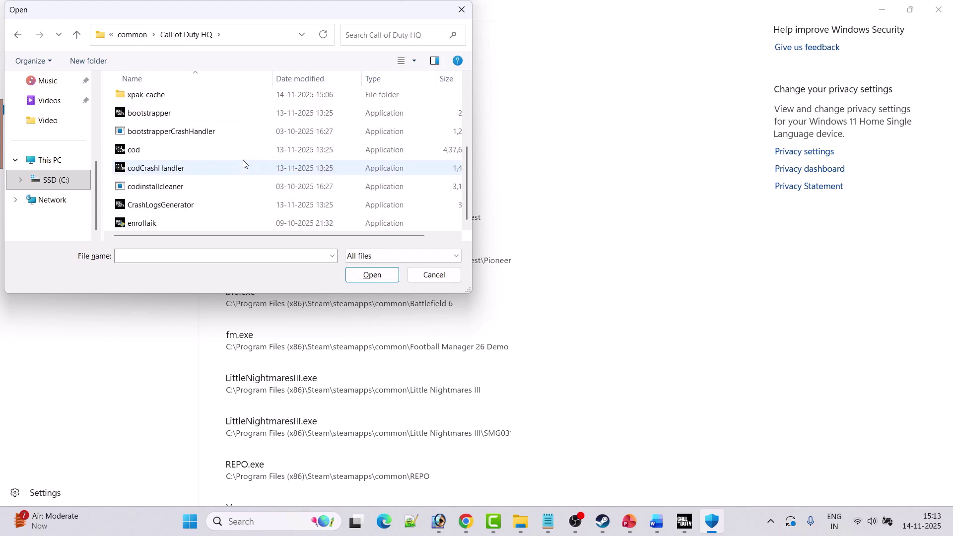
left_click(155, 151)
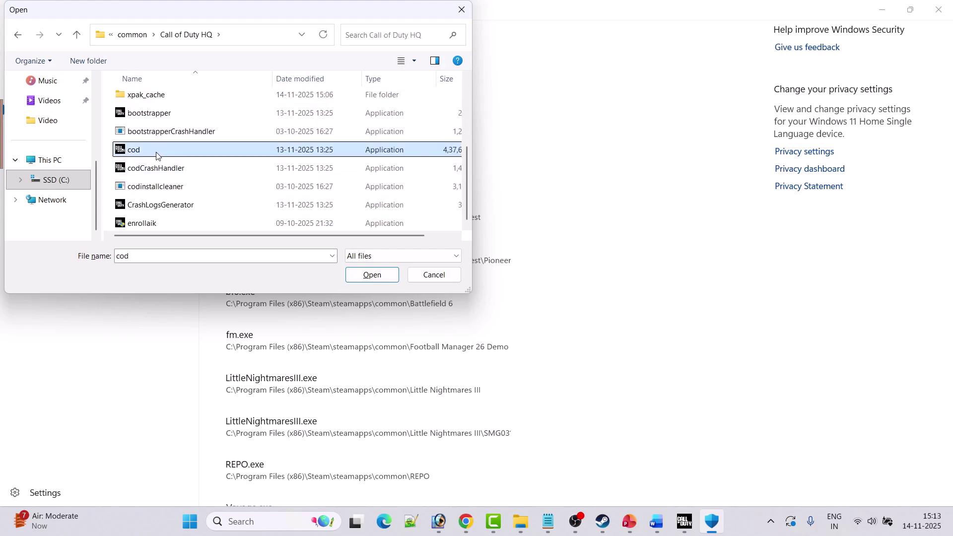
left_click(371, 275)
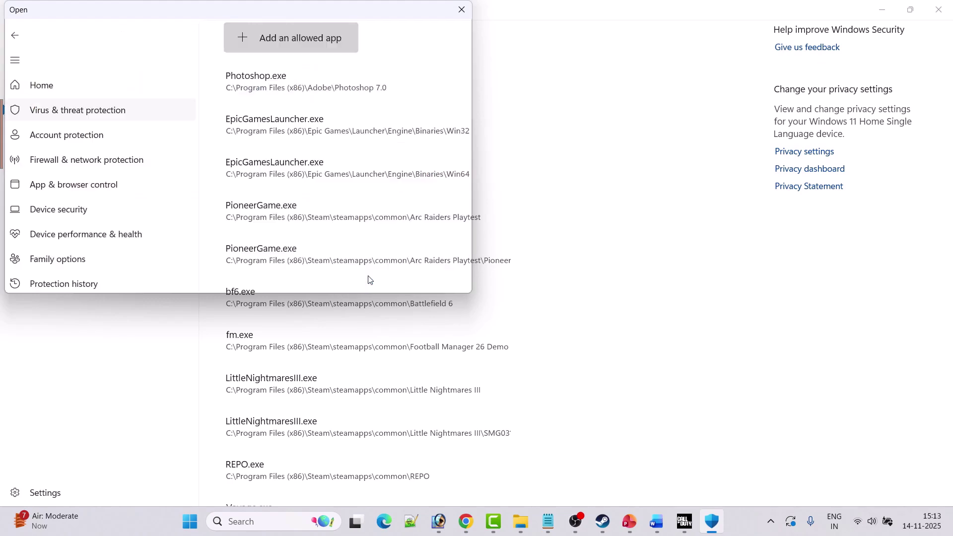
Add the enrollaik application from the Call of Duty HQ folder as another allowed app.
left_click(246, 38)
left_click(296, 88)
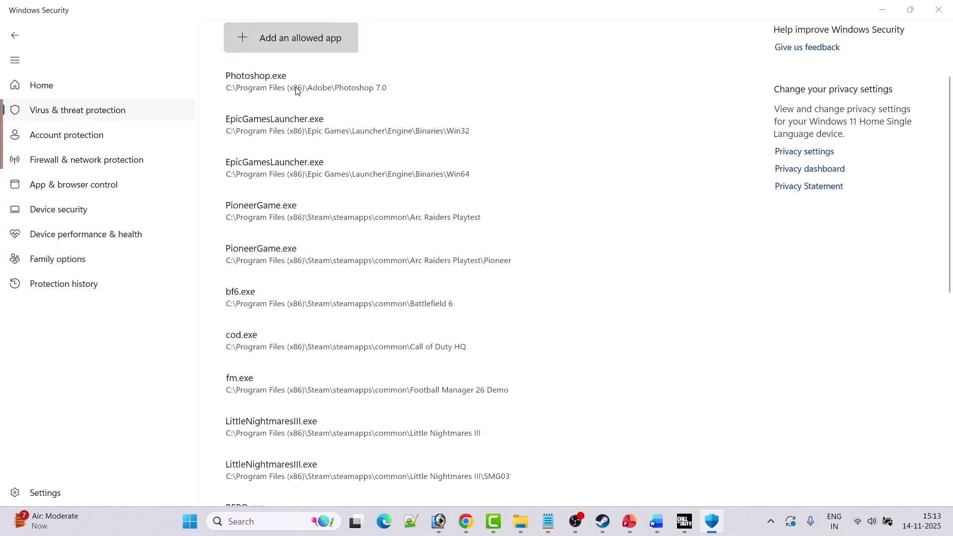
left_click(131, 224)
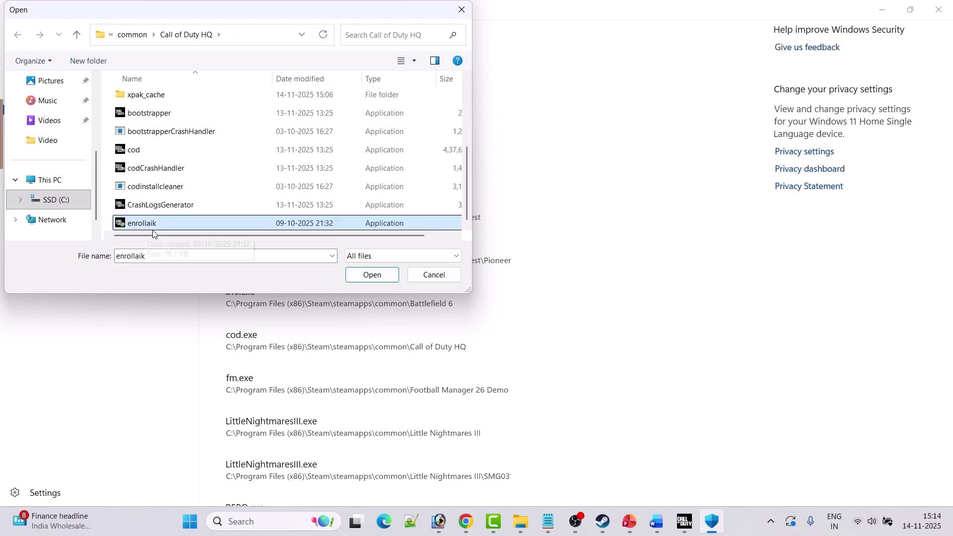
left_click(369, 281)
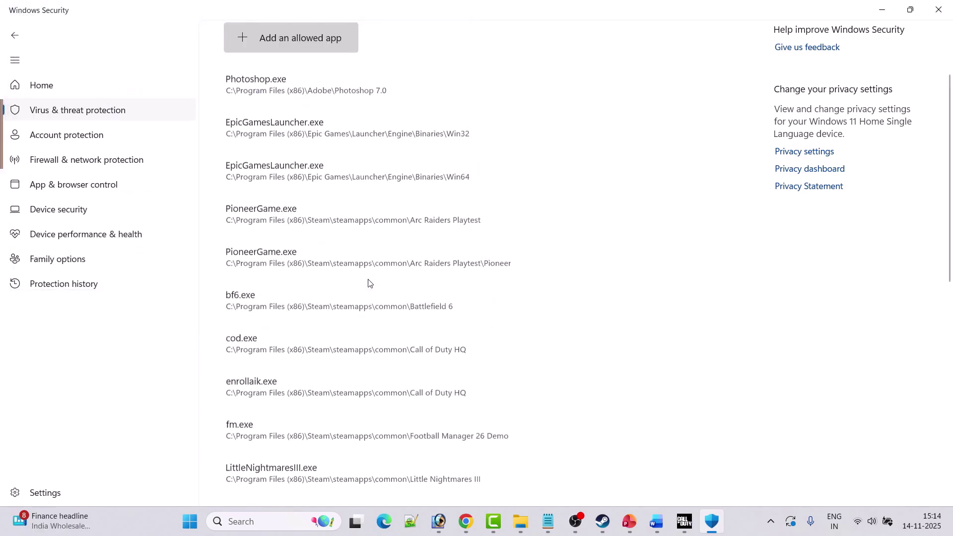
Return to the Windows Security home page and open the firewall's list of allowed apps.
left_click(14, 35)
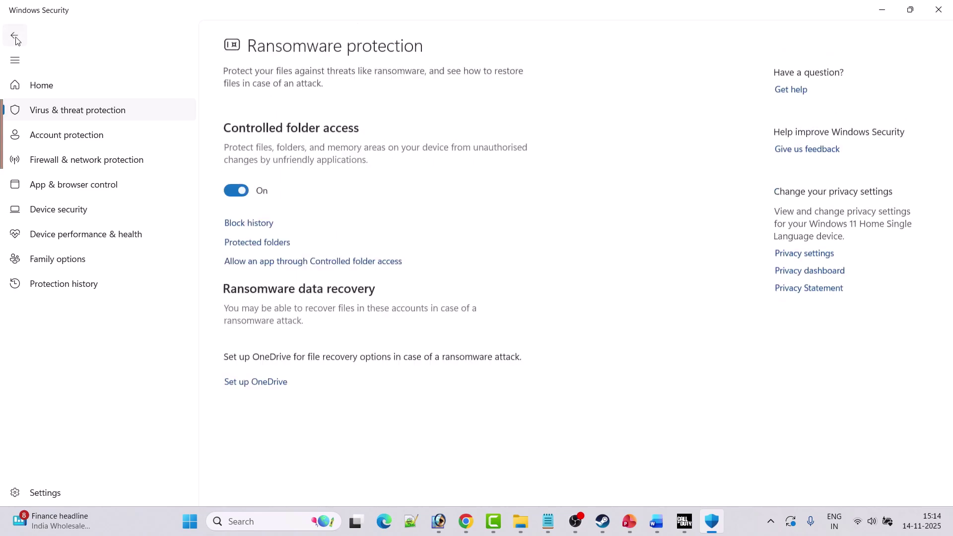
left_click(14, 36)
left_click(15, 36)
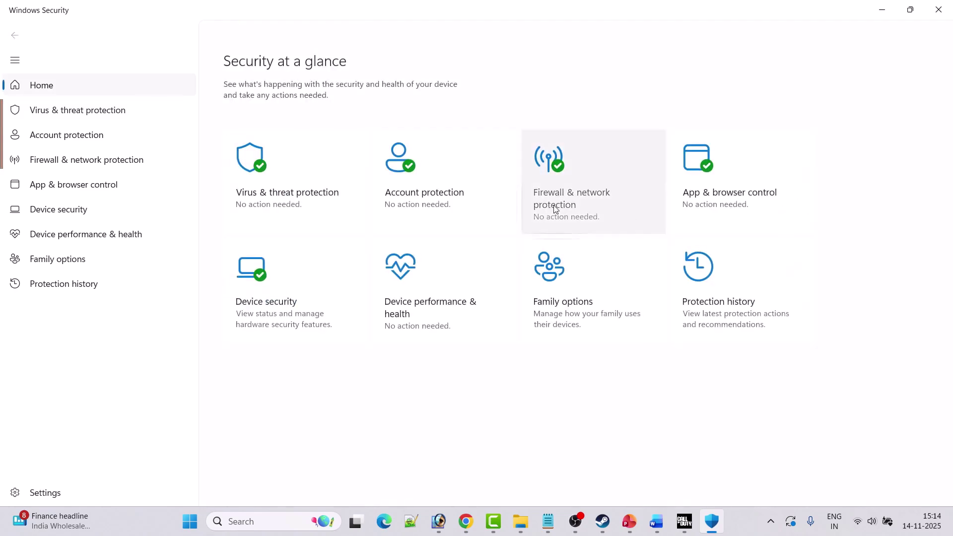
left_click(578, 205)
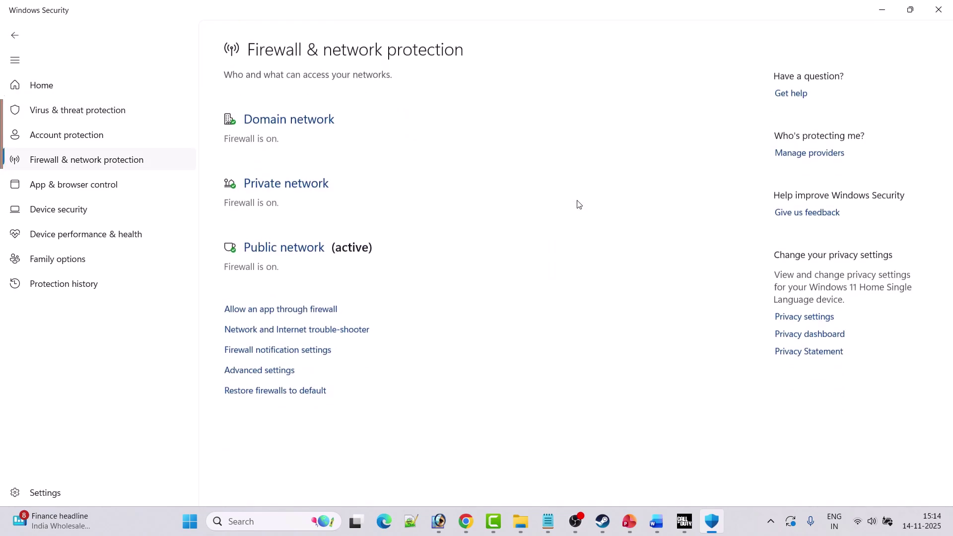
left_click(280, 310)
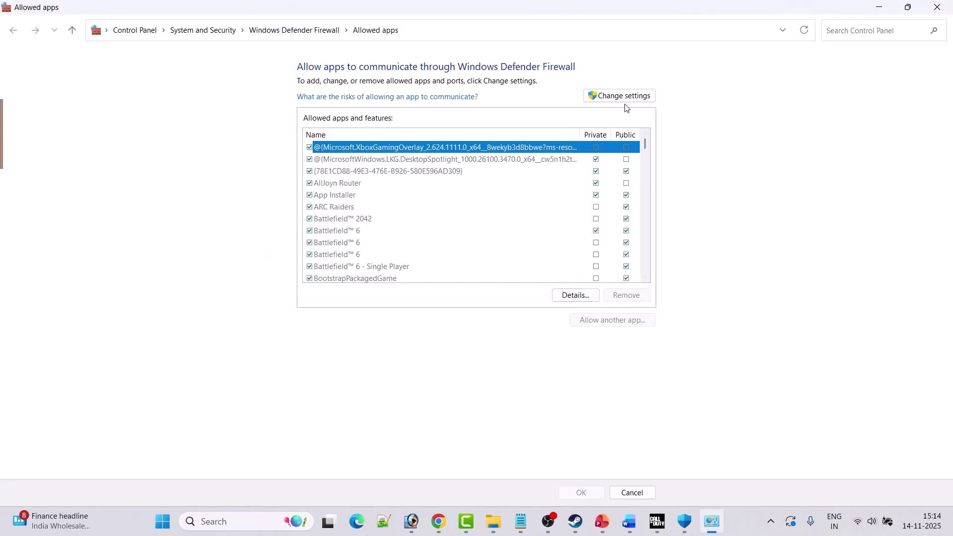
Unlock the firewall's allowed apps settings and start browsing for another app to allow.
left_click(640, 96)
left_click(609, 321)
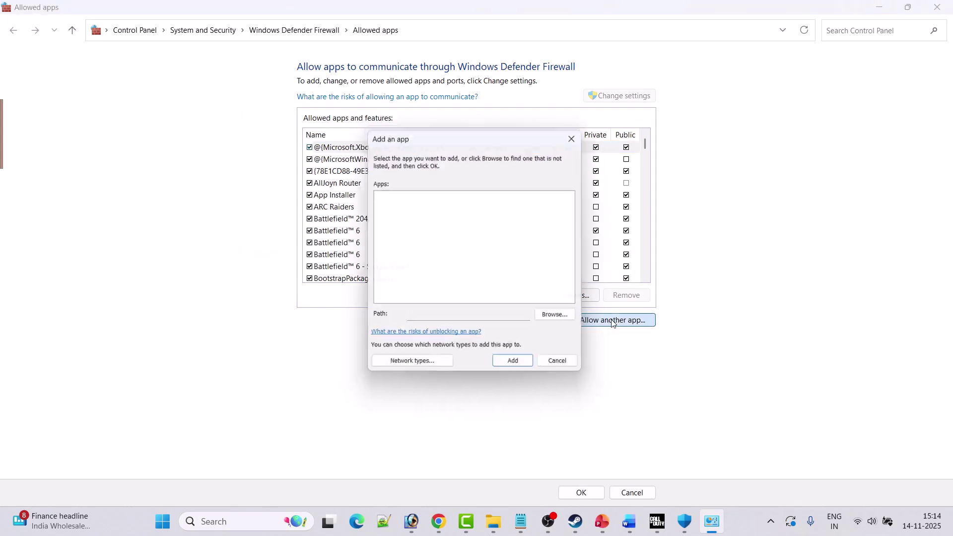
left_click(554, 319)
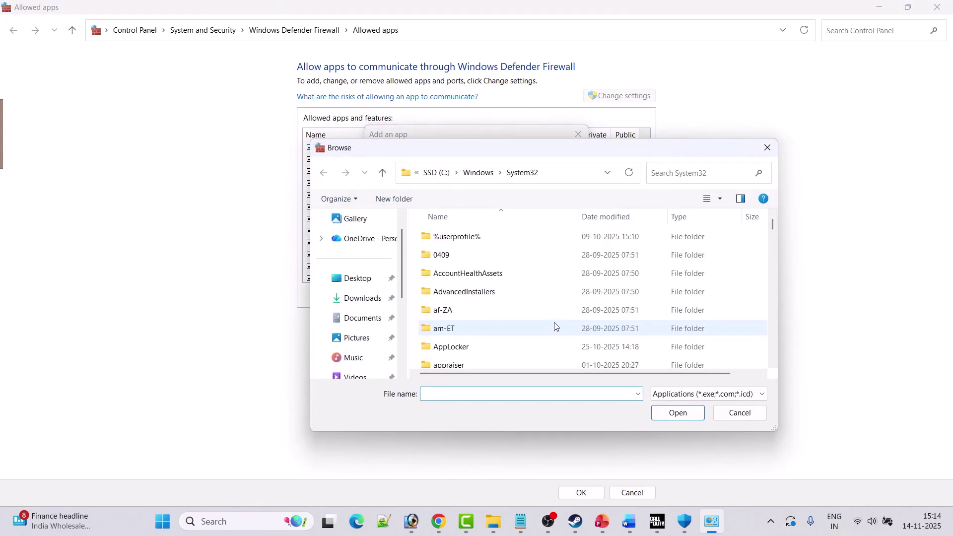
Browse to the Program Files (x86) folder on the SSD (C:) drive to locate the game's application.
left_click(435, 173)
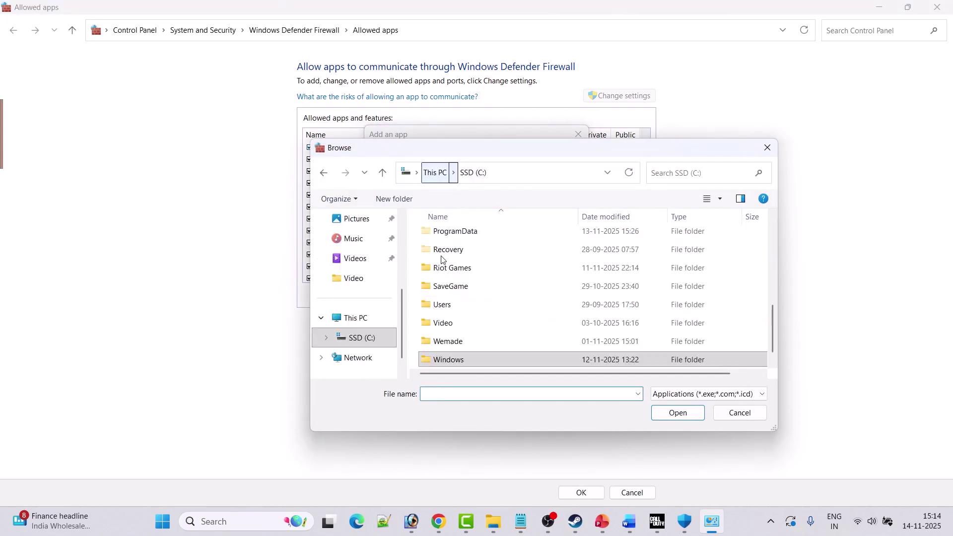
left_click(474, 270)
key("Up")
key("Up")
key("Up")
key("Up")
key("Up")
key("Down")
key("Down")
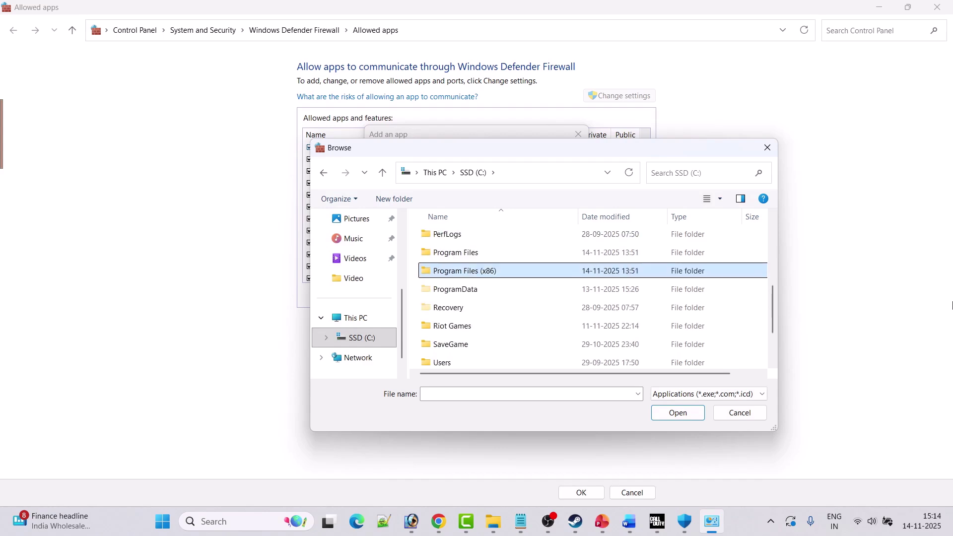
key("Return")
Open the Call of Duty HQ folder inside Steam's steamapps\common folder.
key("s")
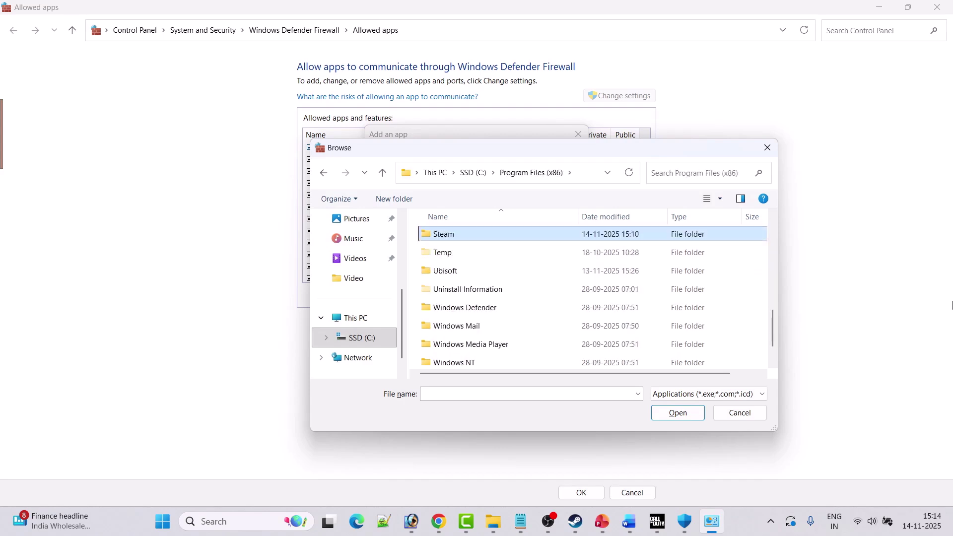
key("Return")
key("s")
key("Return")
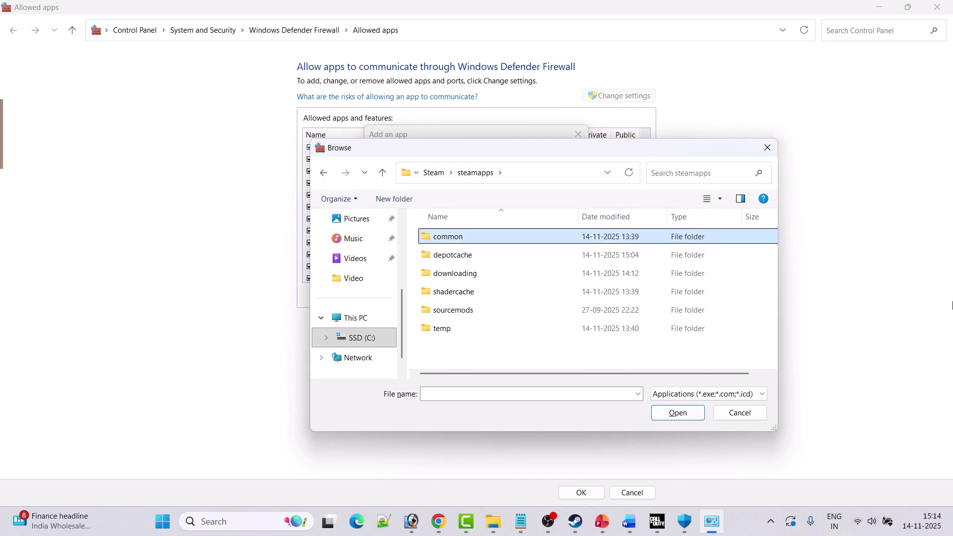
key("Return")
key("c")
key("Return")
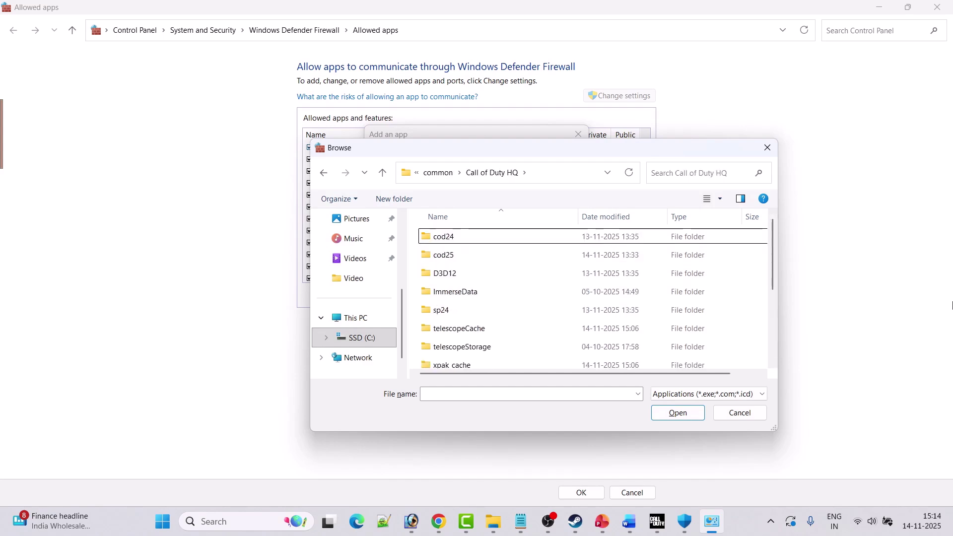
Try to add the cod application from the Call of Duty HQ folder to the firewall's allowed apps.
scroll(444, 318, "down", 3)
left_click(438, 288)
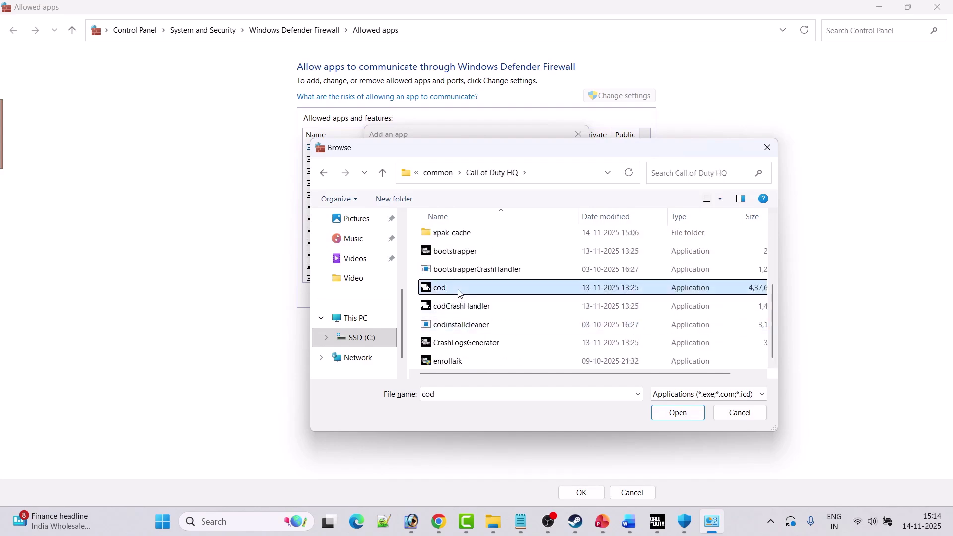
left_click(677, 413)
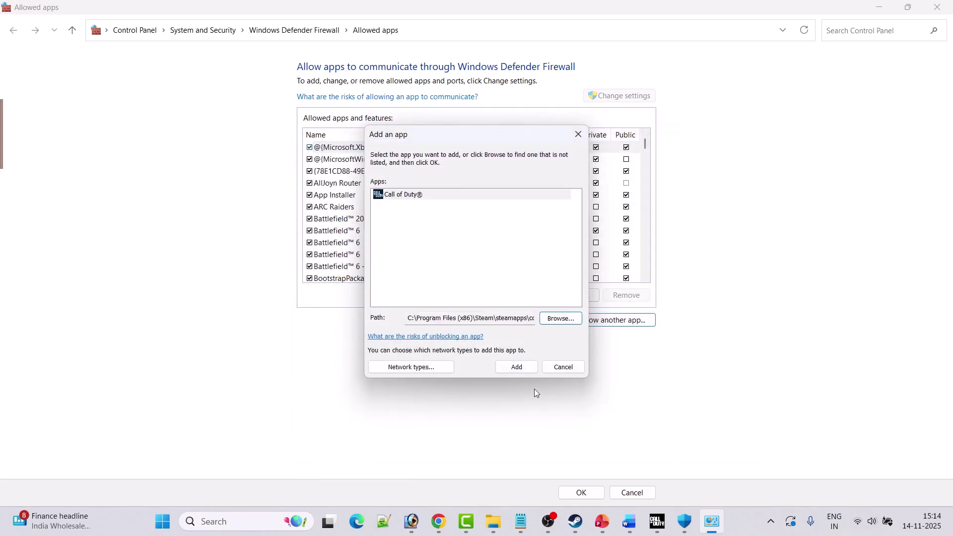
left_click(516, 366)
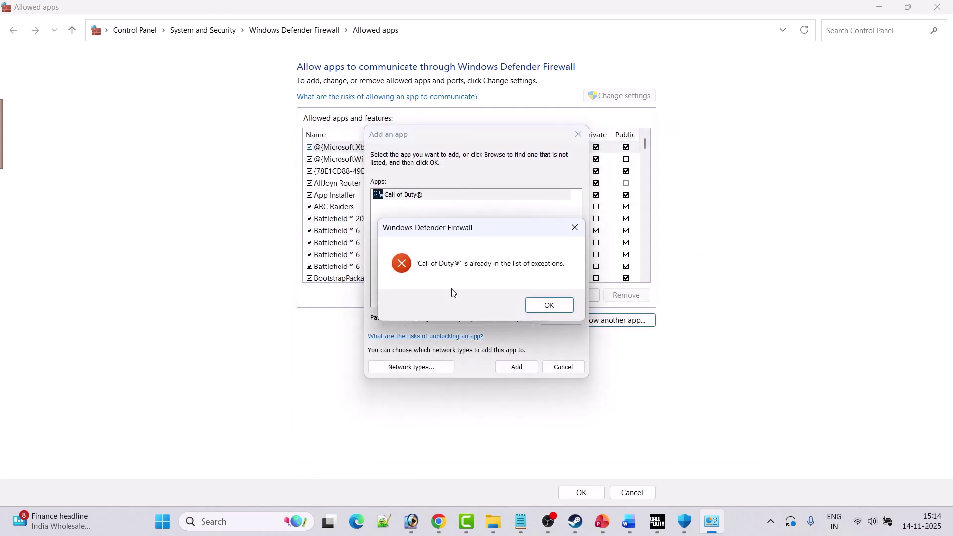
left_click(542, 304)
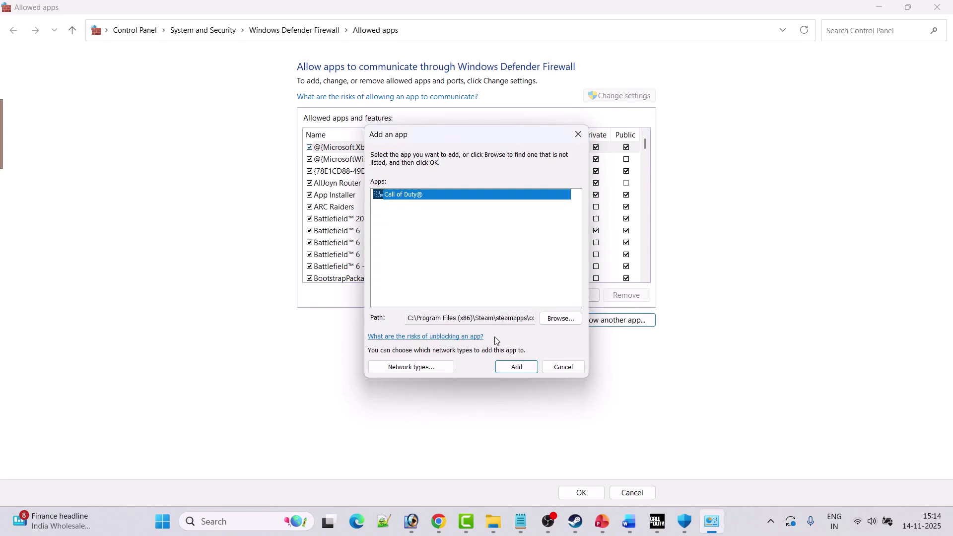
Add the enrollaik application from the Call of Duty HQ folder to the firewall's allowed apps and save the list.
left_click(560, 318)
scroll(525, 322, "down", 5)
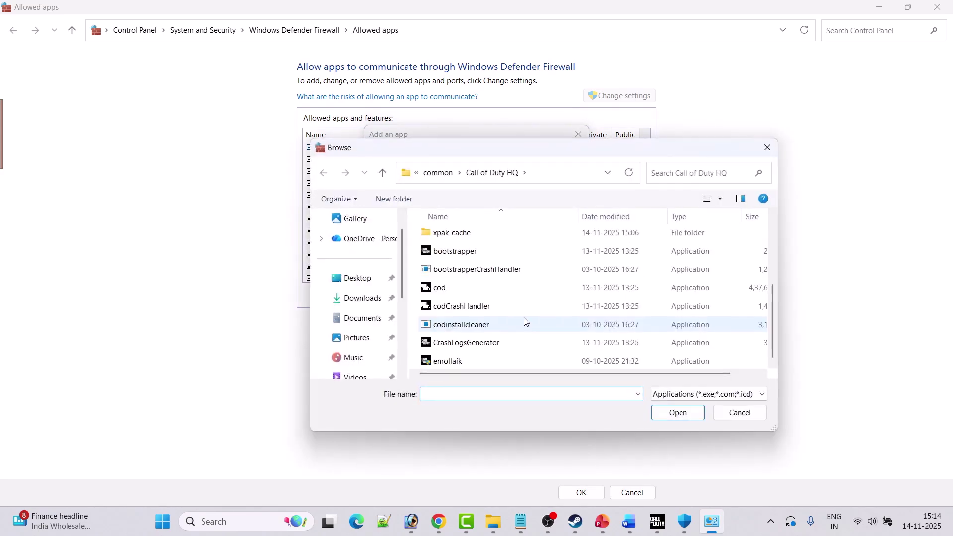
left_click(464, 363)
left_click(666, 413)
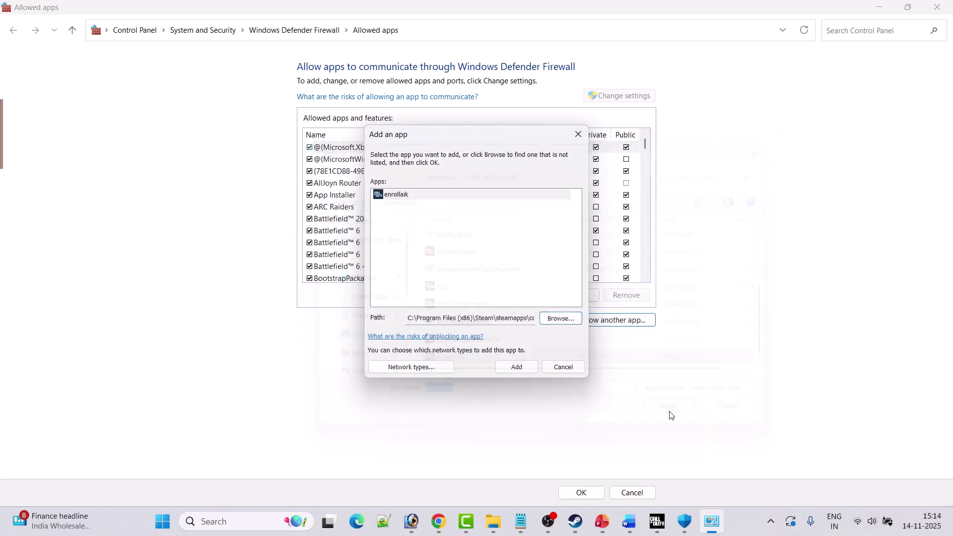
left_click(522, 368)
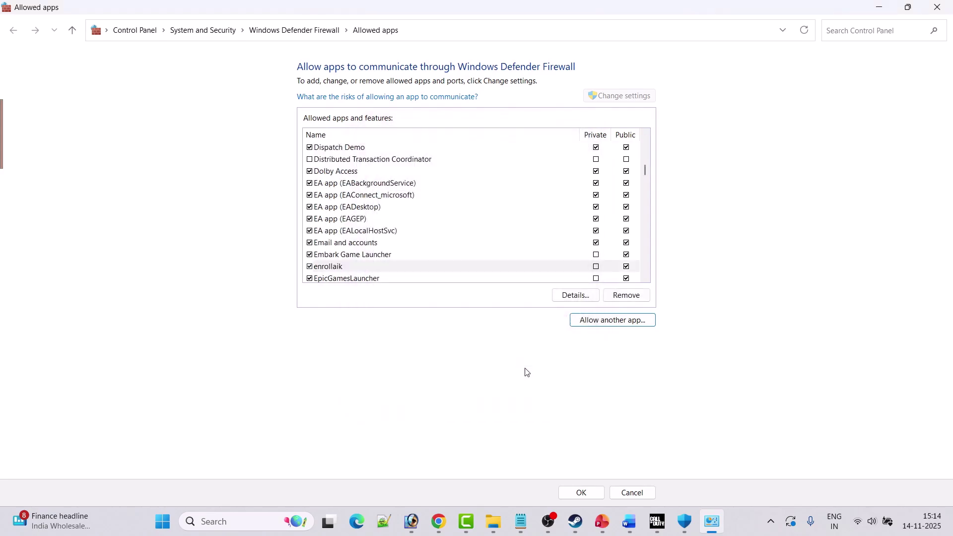
left_click(575, 493)
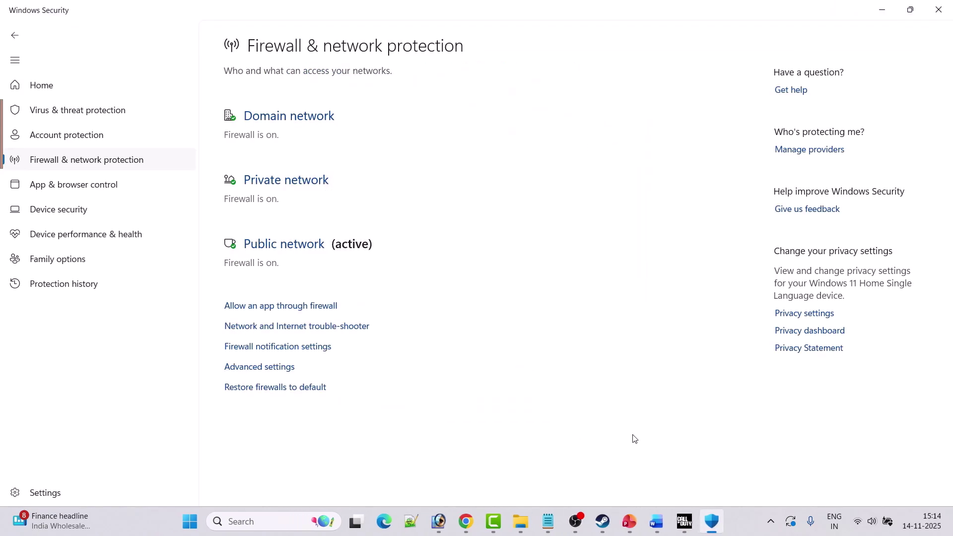
Switch to the Word troubleshooting document and review the Fix 1 antivirus notes and the Fix 2 instructions for turning off HDR.
left_click(656, 522)
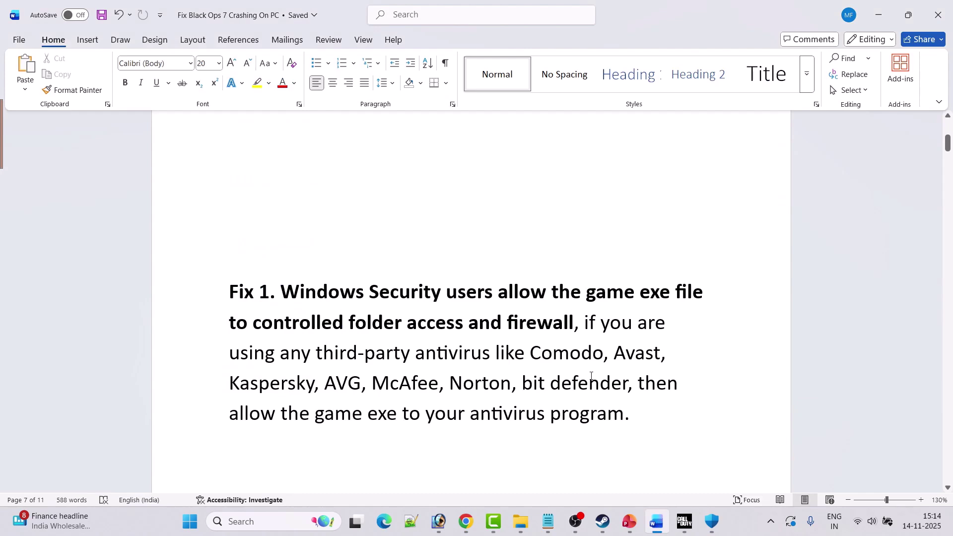
scroll(596, 371, "down", 1)
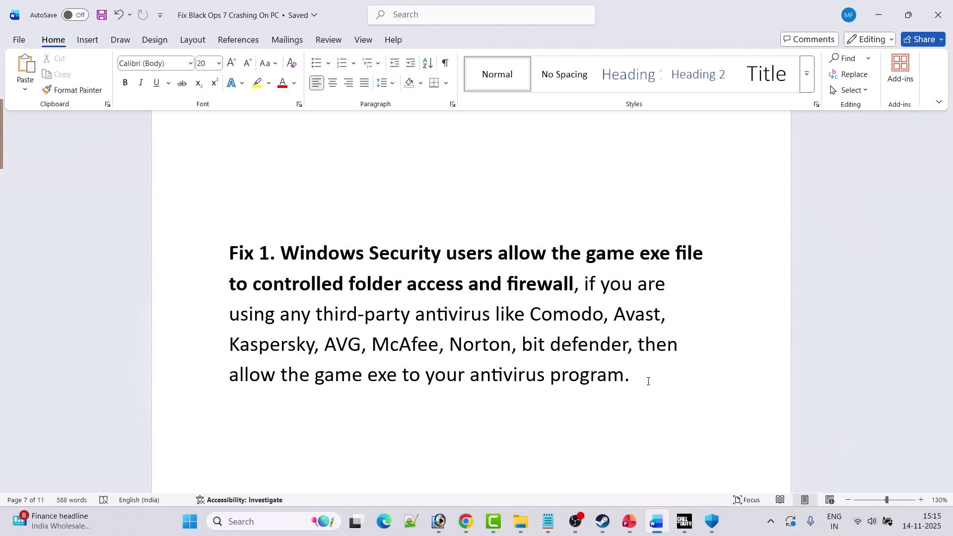
scroll(648, 381, "down", 6)
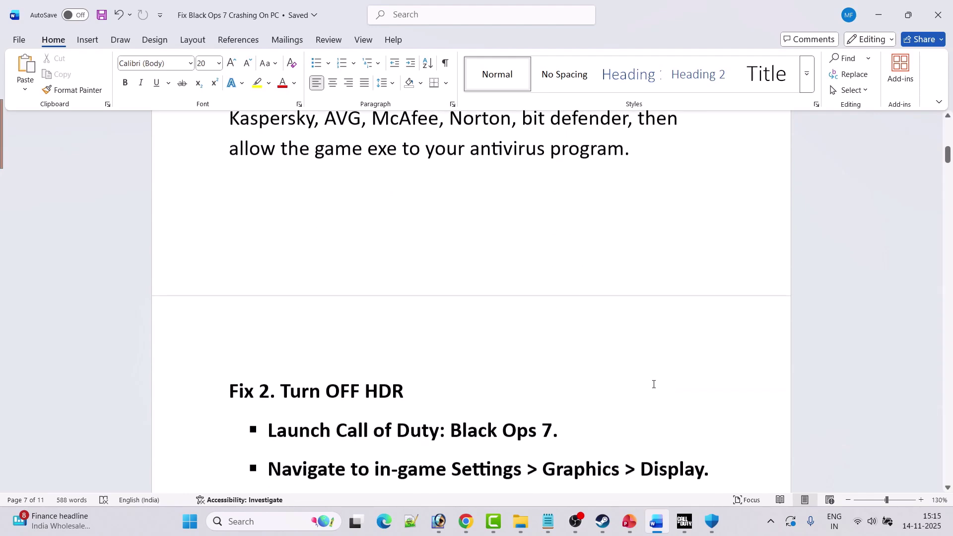
scroll(654, 385, "down", 4)
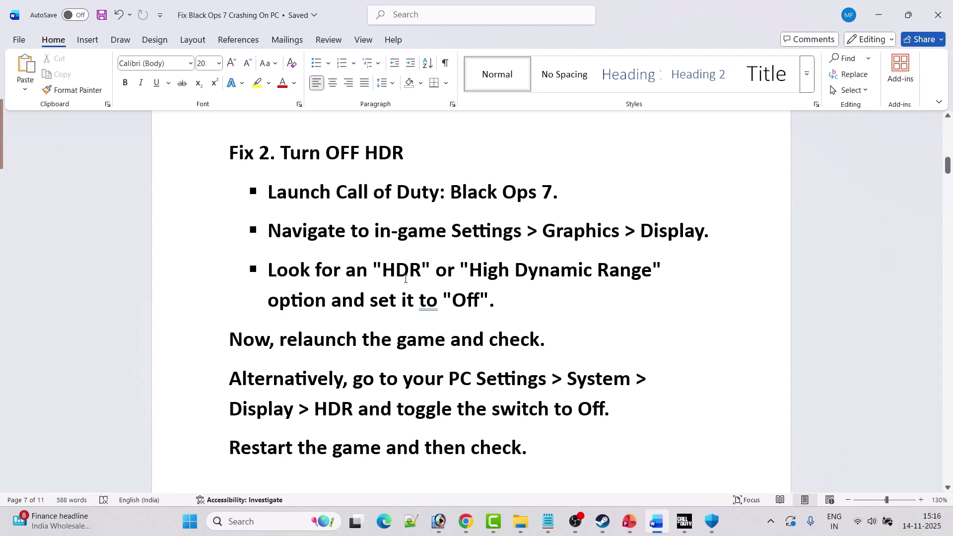
left_click_drag(386, 272, 418, 270)
left_click_drag(453, 301, 479, 301)
left_click(399, 339)
scroll(546, 341, "down", 1)
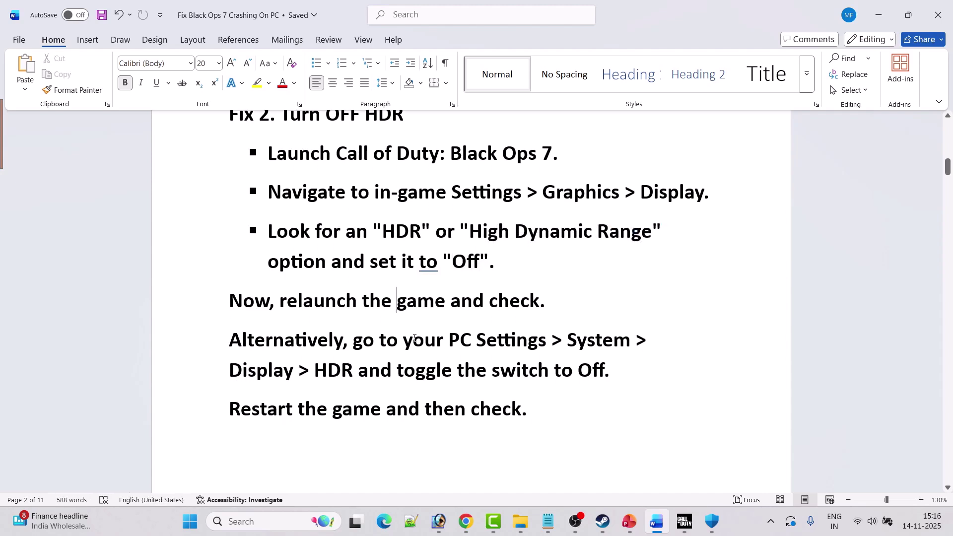
Open the display page of the Windows system settings and locate the HDR option.
left_click(189, 521)
left_click(327, 209)
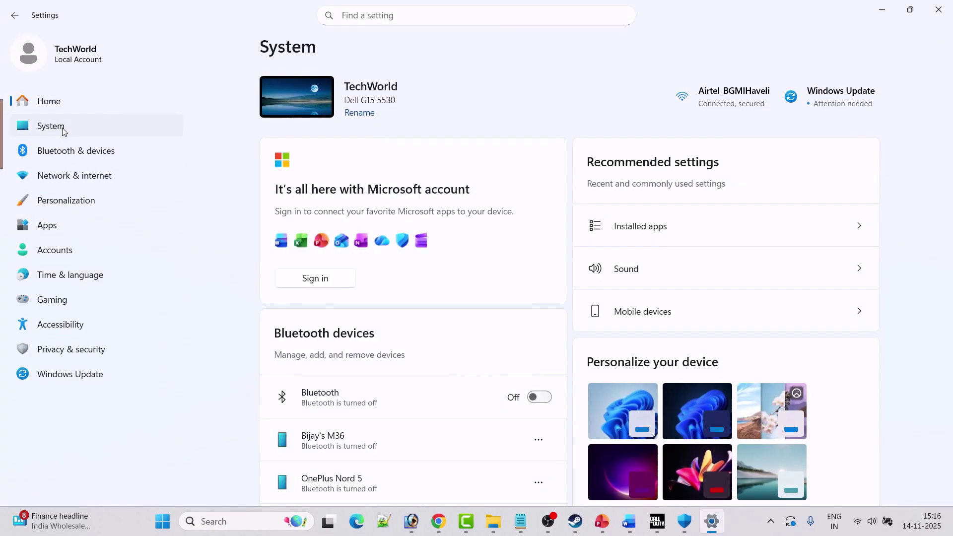
left_click(398, 171)
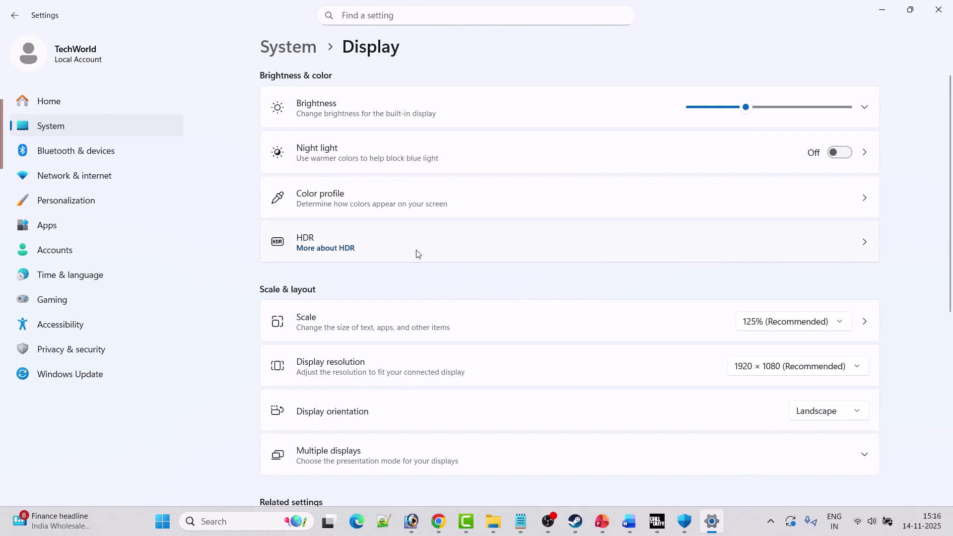
Switch to the running Call of Duty game and choose a display mode in its graphics display settings.
key("alt+Tab")
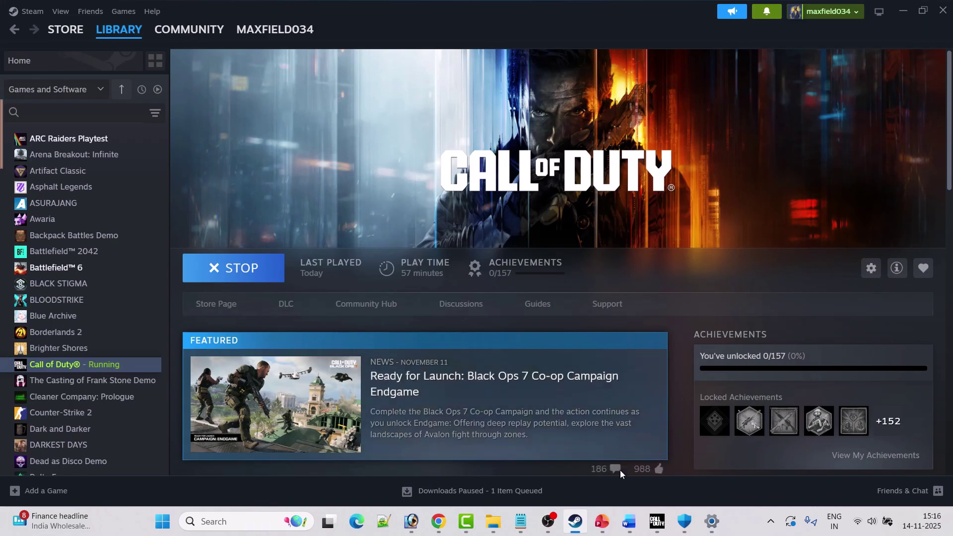
mouse_move(629, 521)
left_click(500, 436)
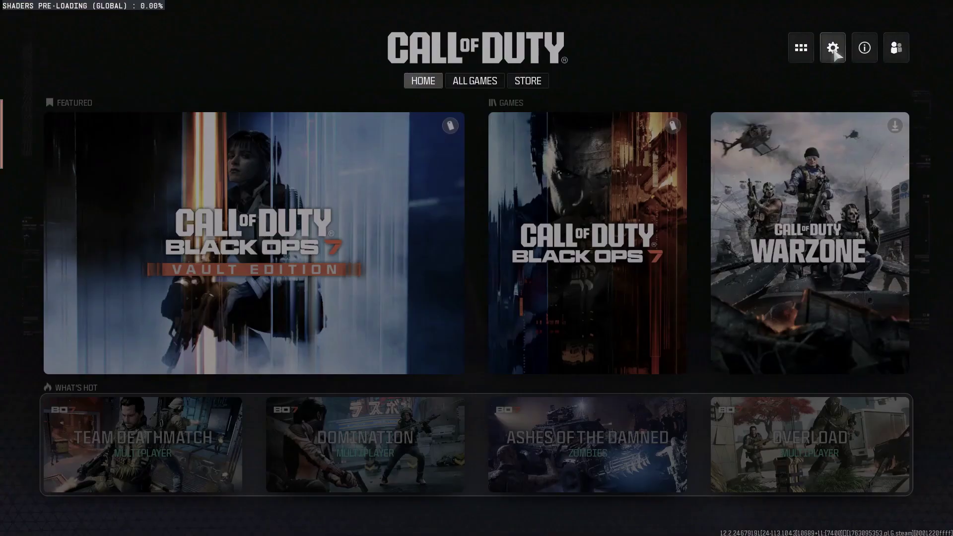
left_click(833, 48)
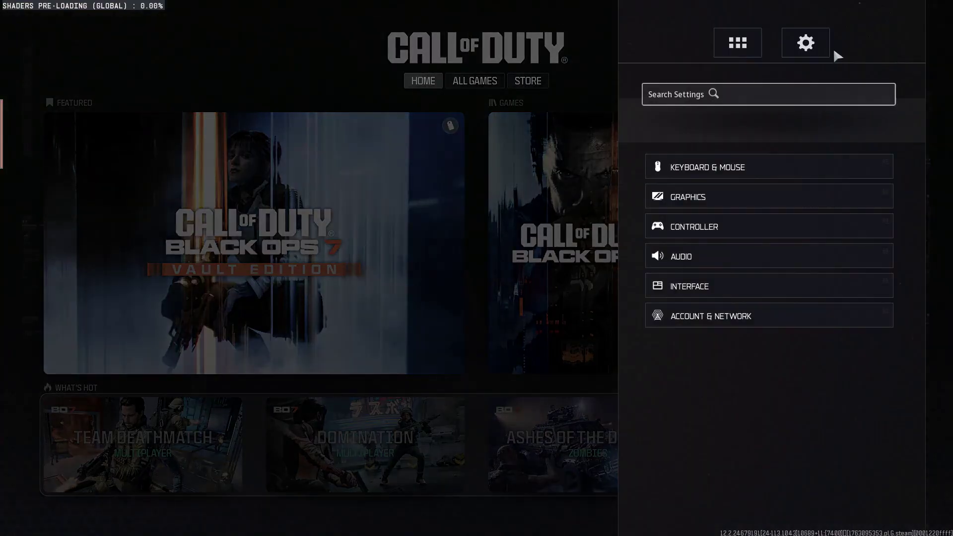
left_click(764, 204)
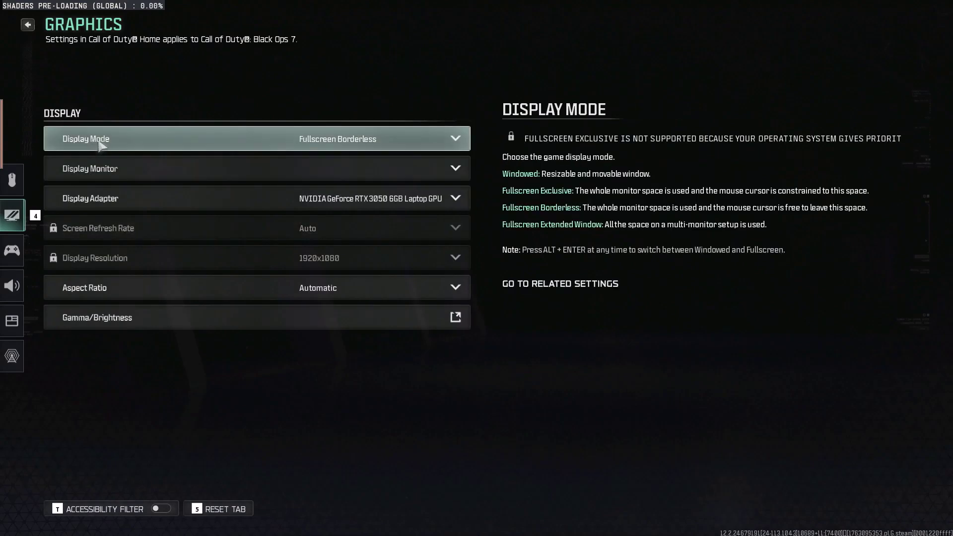
left_click(454, 141)
left_click(361, 169)
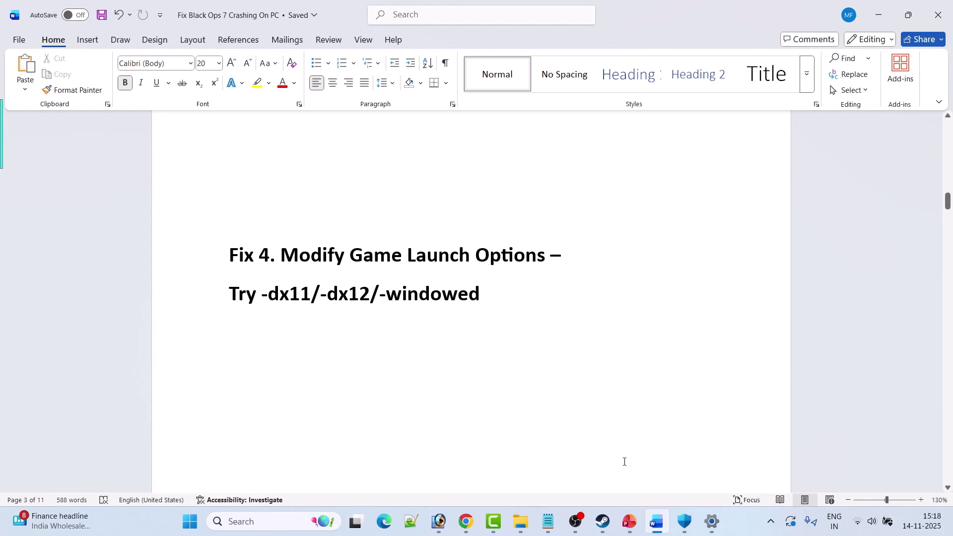
Switch to Steam and set the launch options of Call of Duty to -dx11.
left_click(603, 521)
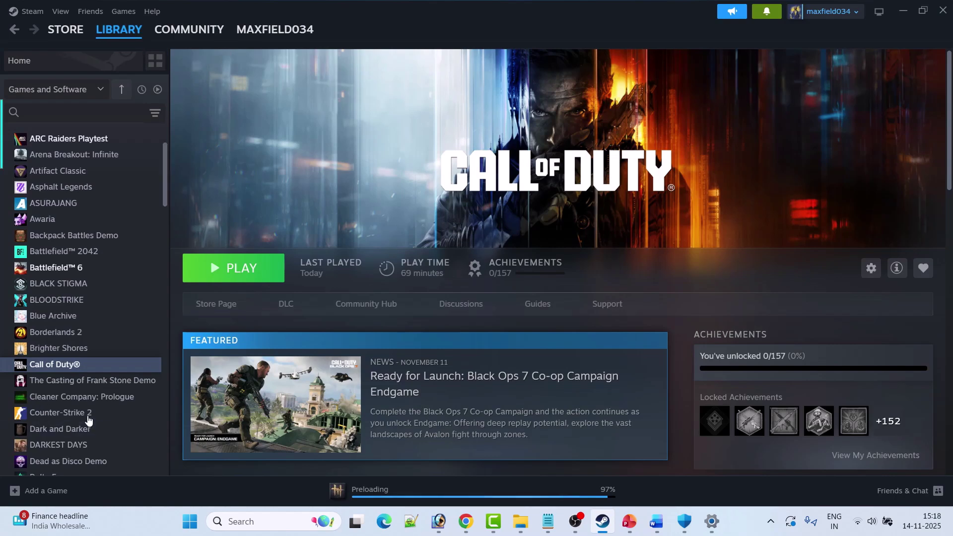
right_click(83, 366)
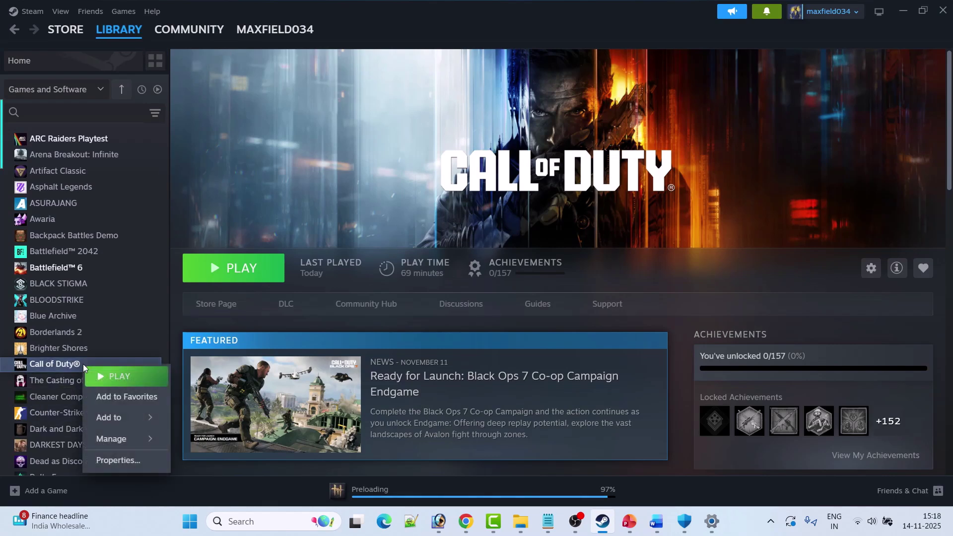
left_click(126, 461)
scroll(99, 422, "down", 2)
left_click(421, 248)
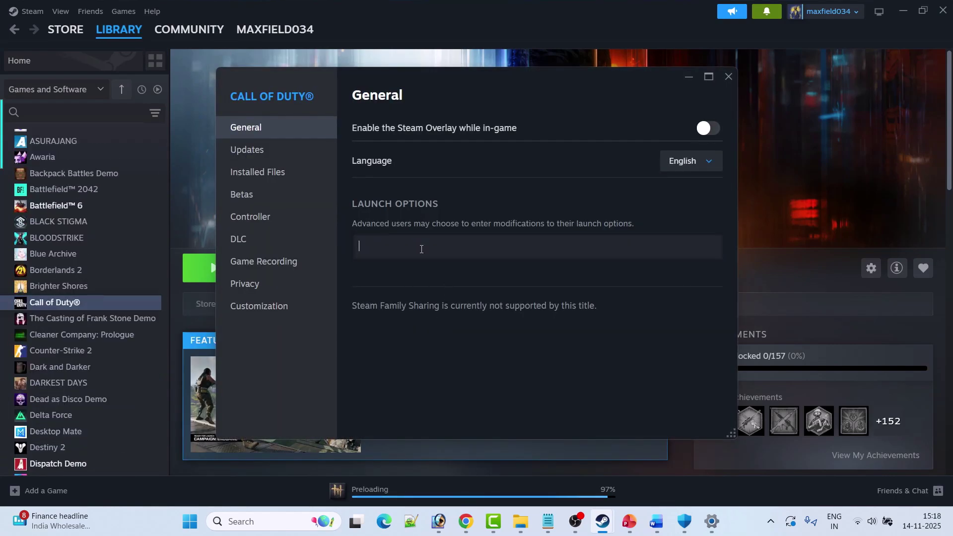
type("-dx11")
left_click(727, 78)
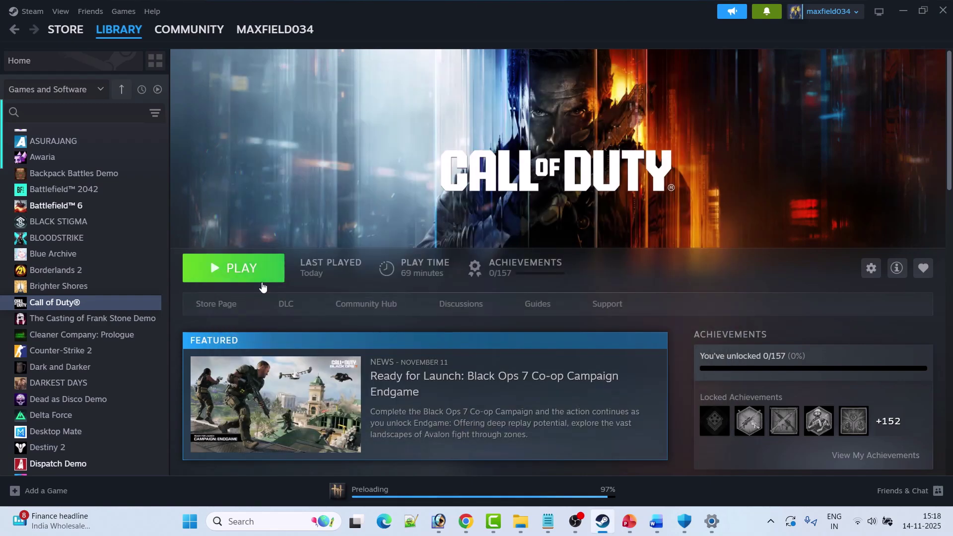
Change the Call of Duty launch options to -dx12.
right_click(102, 306)
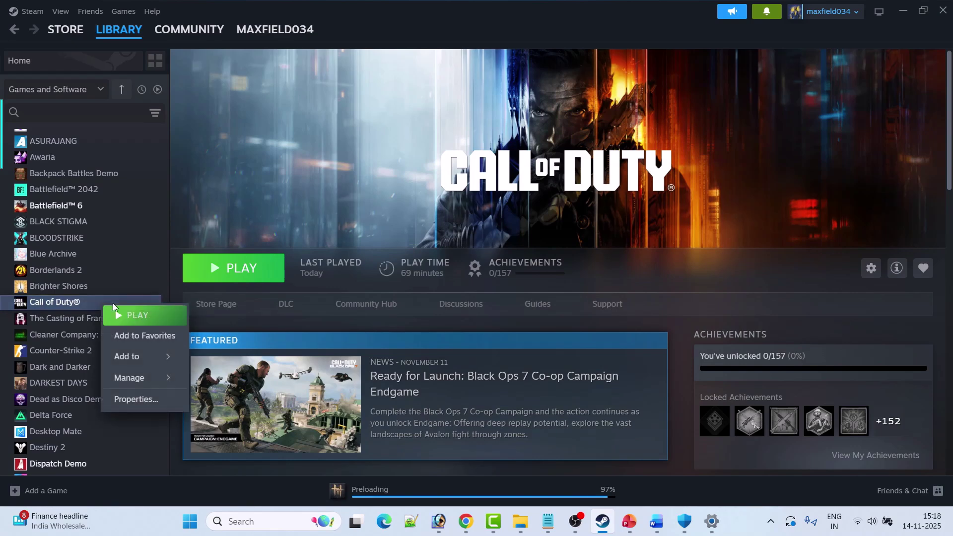
left_click(144, 398)
left_click(415, 248)
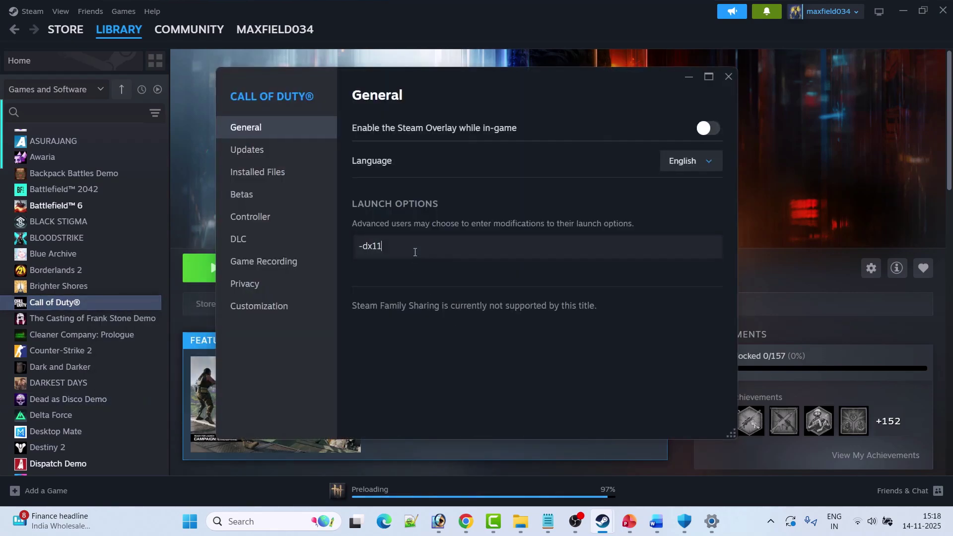
key("BackSpace")
type("2")
left_click(728, 75)
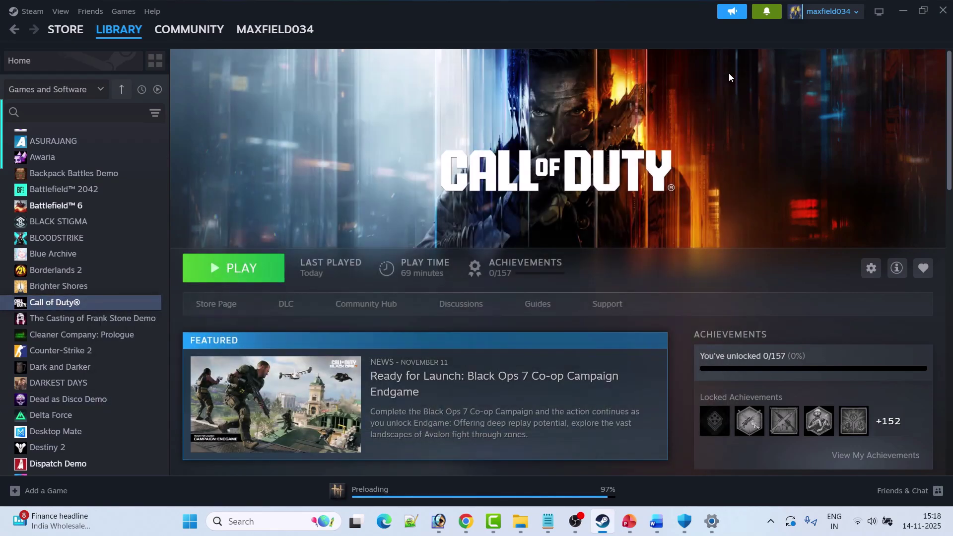
Replace the Call of Duty launch options with -windowed.
right_click(99, 305)
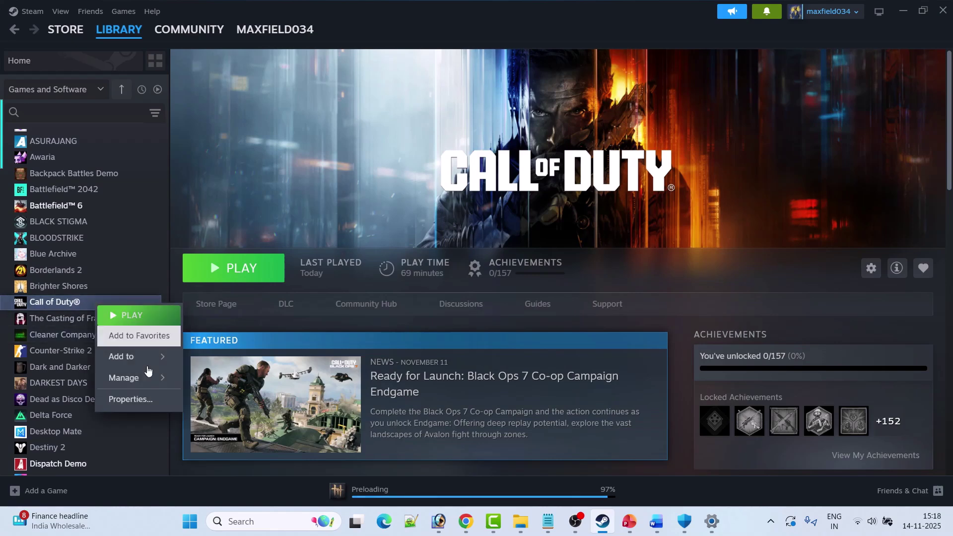
left_click(144, 398)
left_click(400, 240)
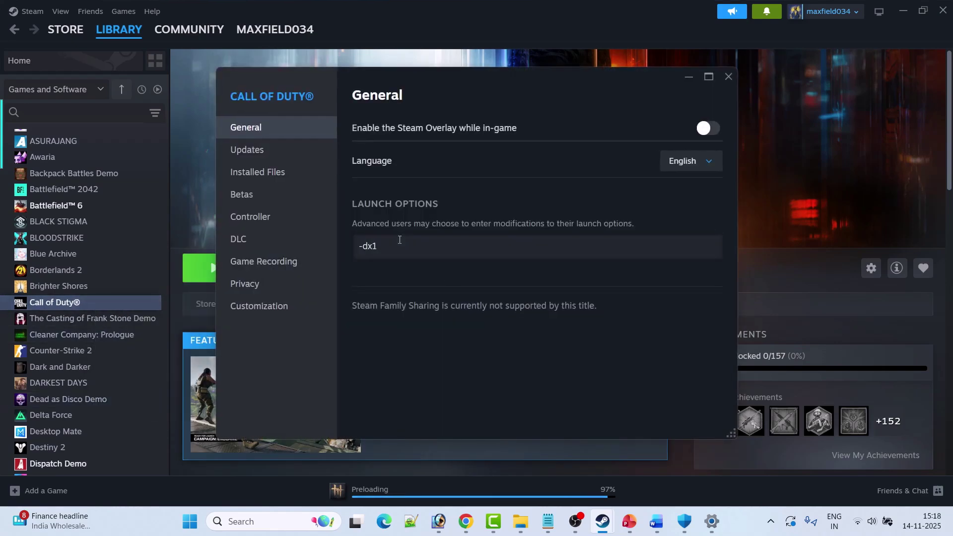
key("BackSpace")
key("BackSpace")
key("BackSpace")
key("BackSpace")
type("-windowed")
left_click(728, 81)
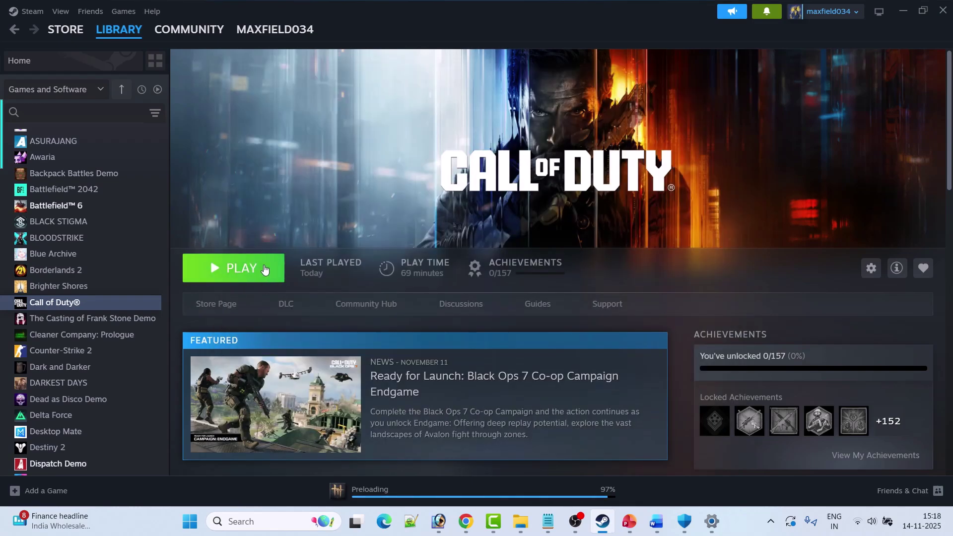
Clear the launch options of Call of Duty in its Steam properties.
right_click(111, 304)
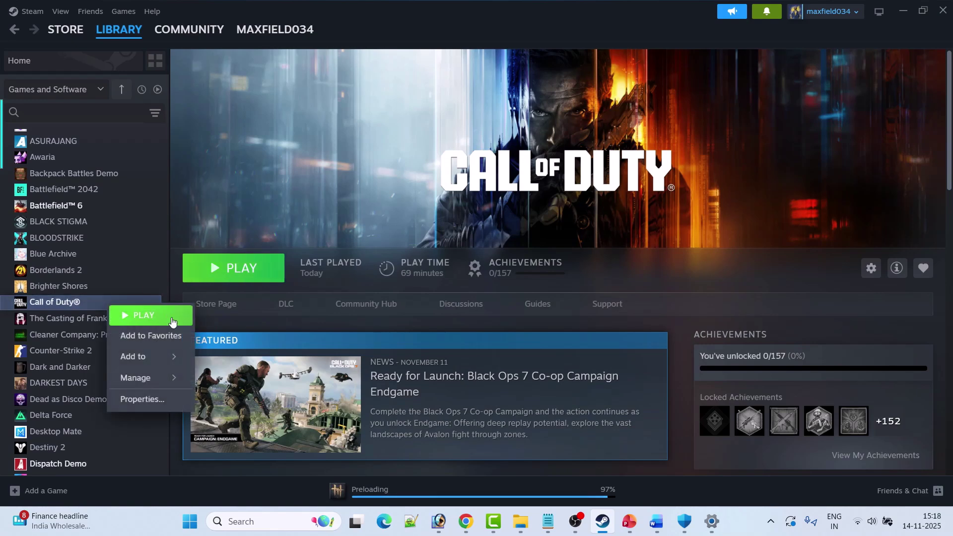
left_click(168, 400)
left_click_drag(410, 247, 362, 248)
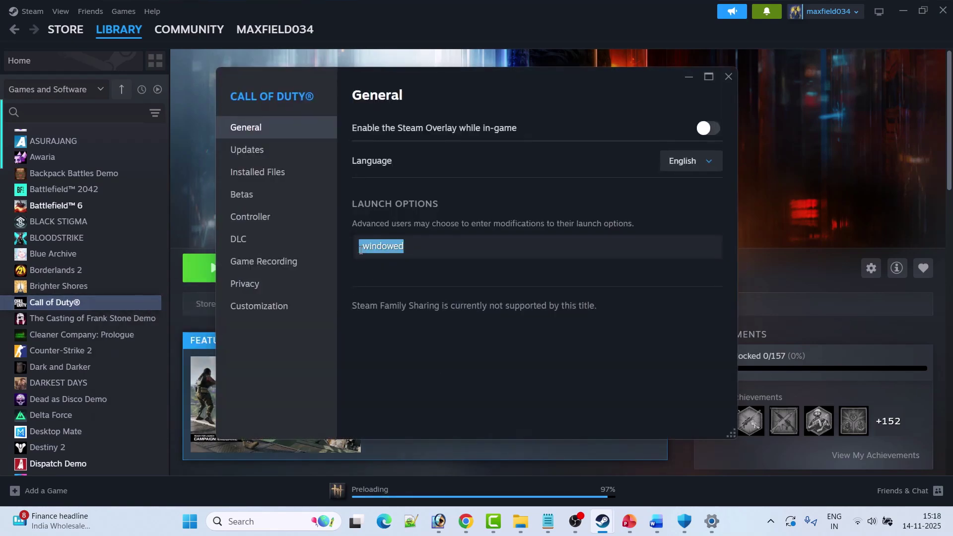
key("BackSpace")
left_click(731, 79)
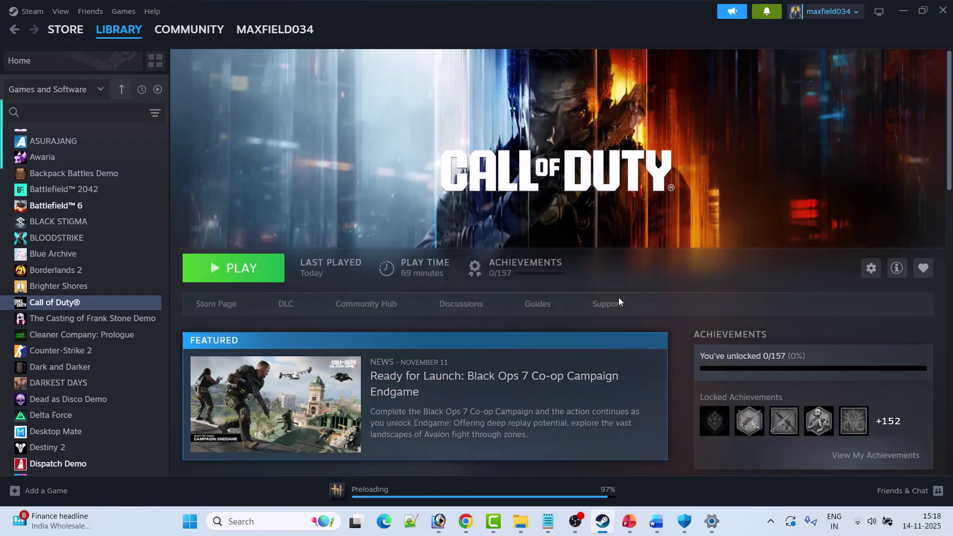
Switch to the Word guide, go to Fix 5 on updating the graphics card driver, and open Device Manager.
left_click(656, 521)
scroll(378, 348, "down", 10)
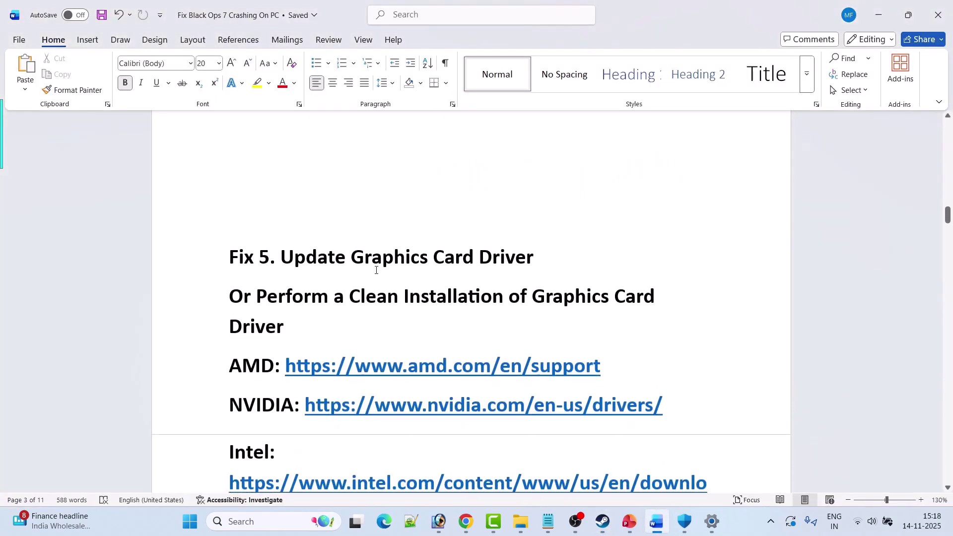
scroll(376, 270, "down", 2)
left_click(281, 522)
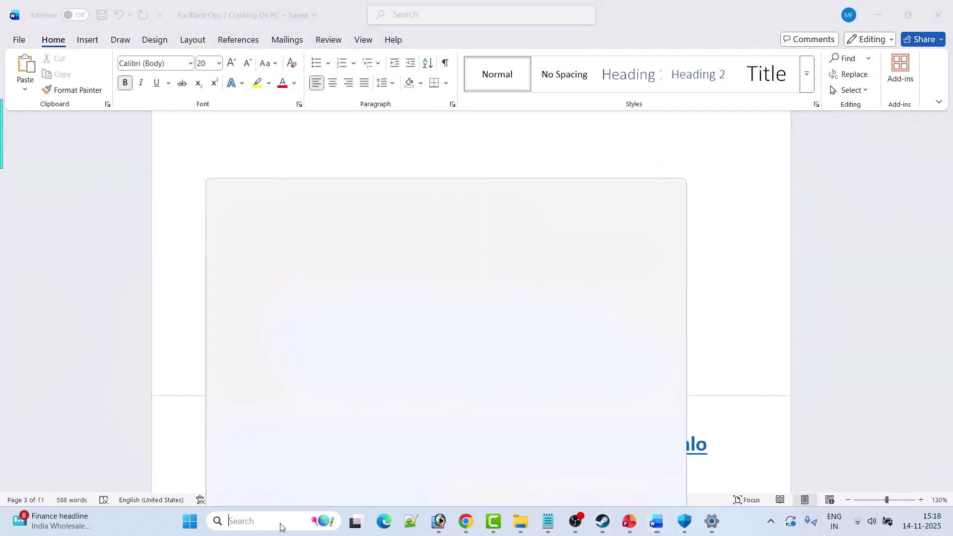
type("device")
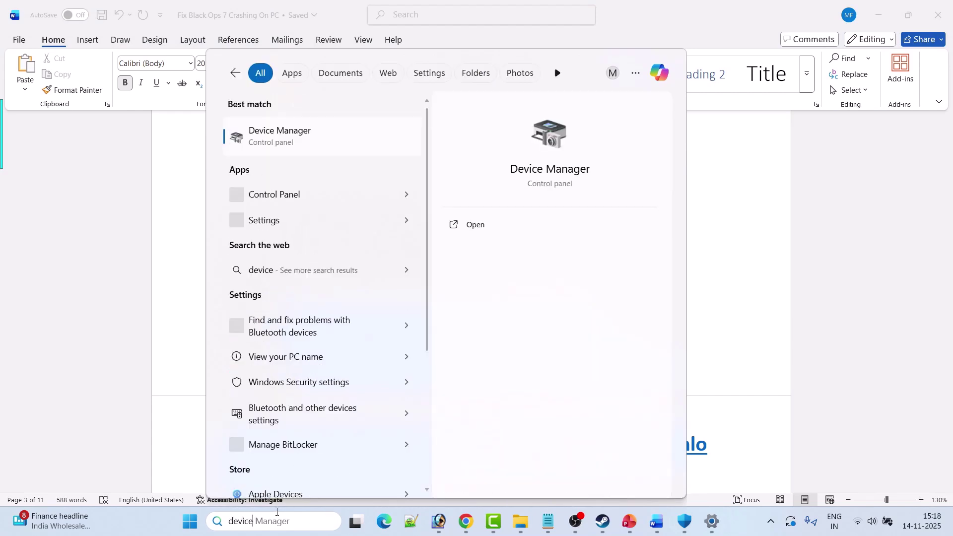
left_click(472, 227)
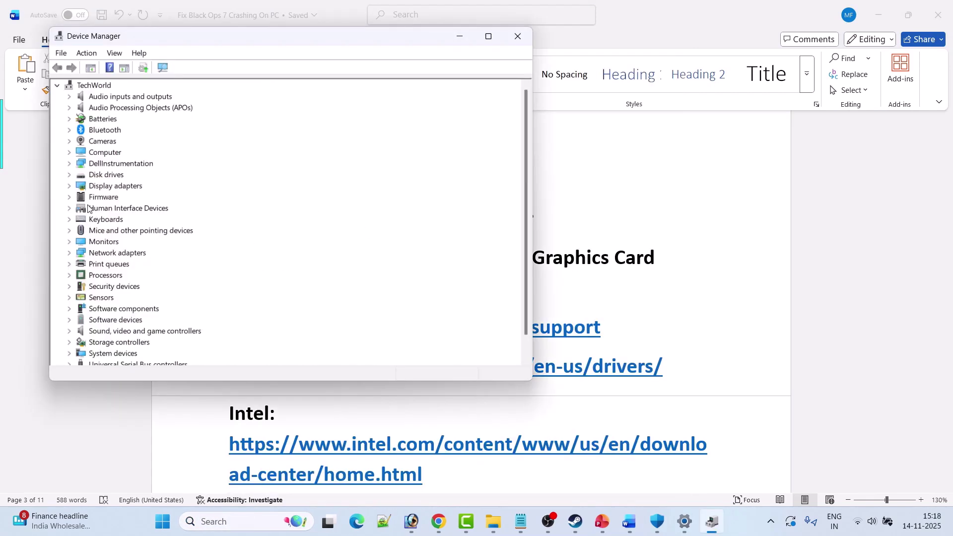
Run an automatic driver update search for the NVIDIA GeForce RTX 3050 6GB Laptop GPU, and close Device Manager.
left_click(69, 186)
left_click(193, 209)
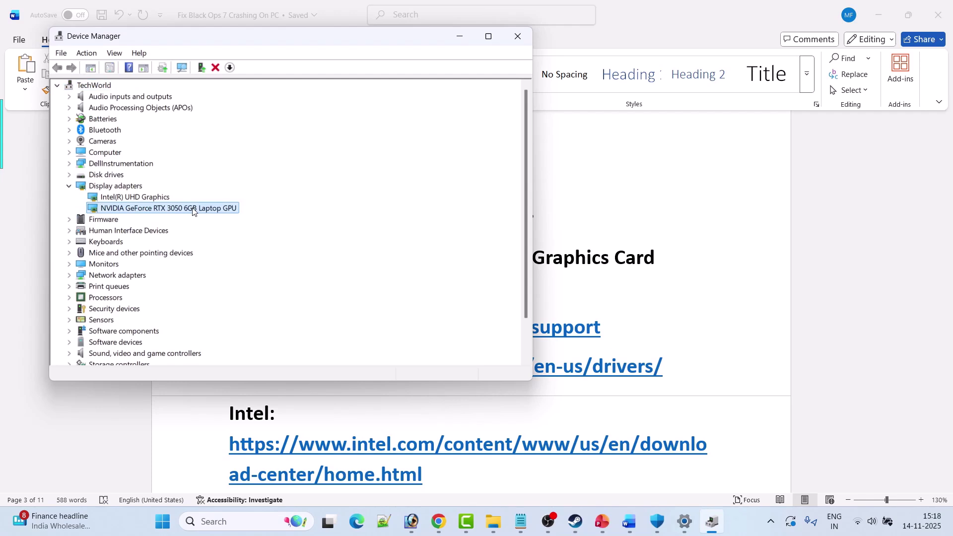
right_click(194, 211)
left_click(270, 219)
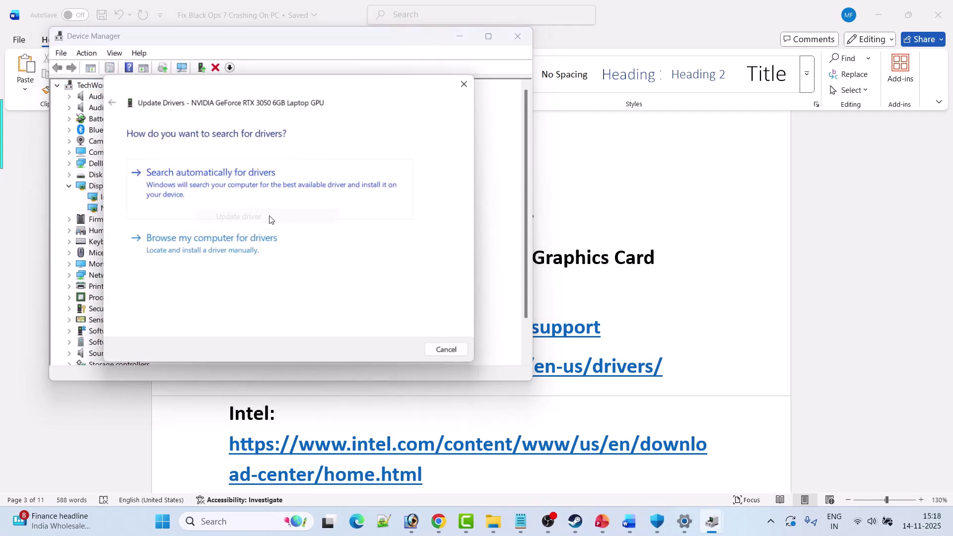
left_click(243, 186)
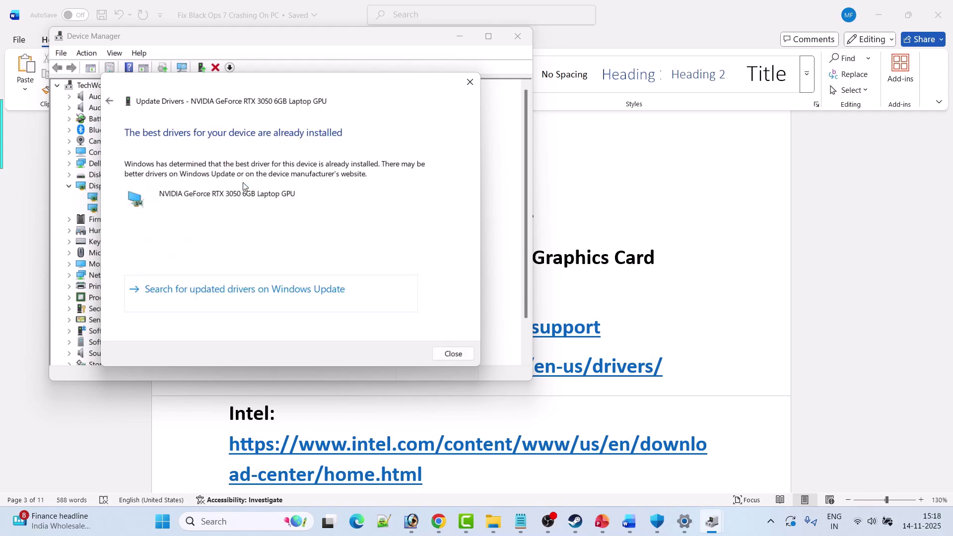
left_click(453, 353)
left_click(518, 36)
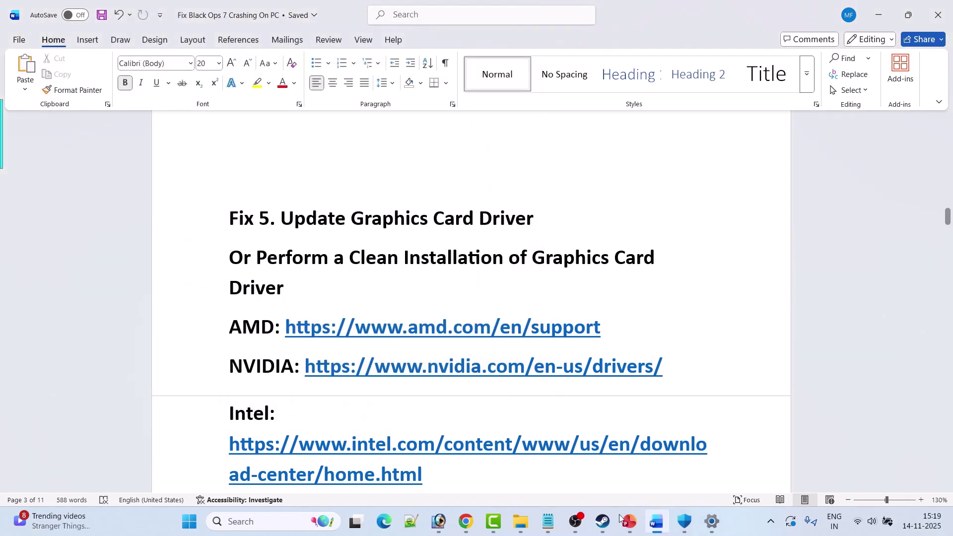
Examine the Fix 5 instructions on clean graphics driver installation and the AMD, NVIDIA and Intel driver links.
left_click(603, 521)
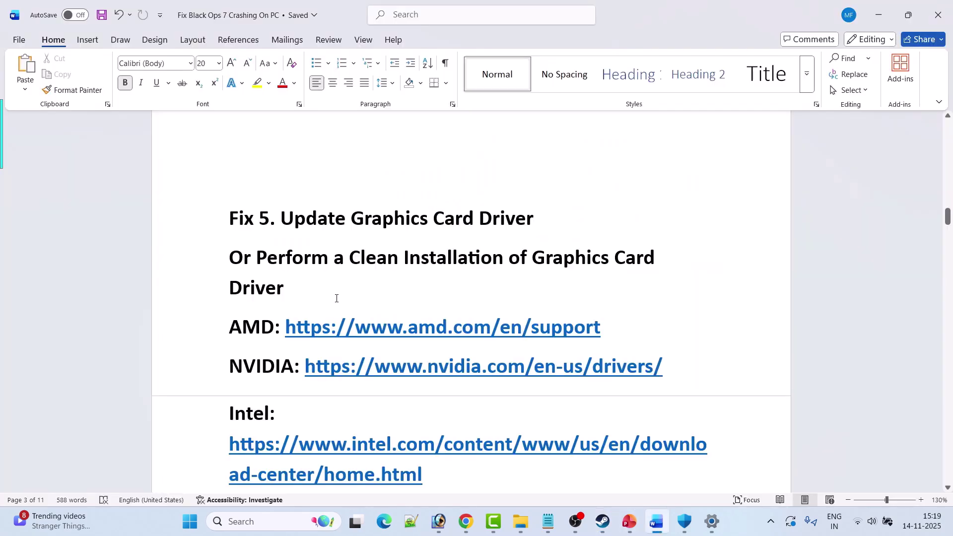
scroll(336, 298, "down", 3)
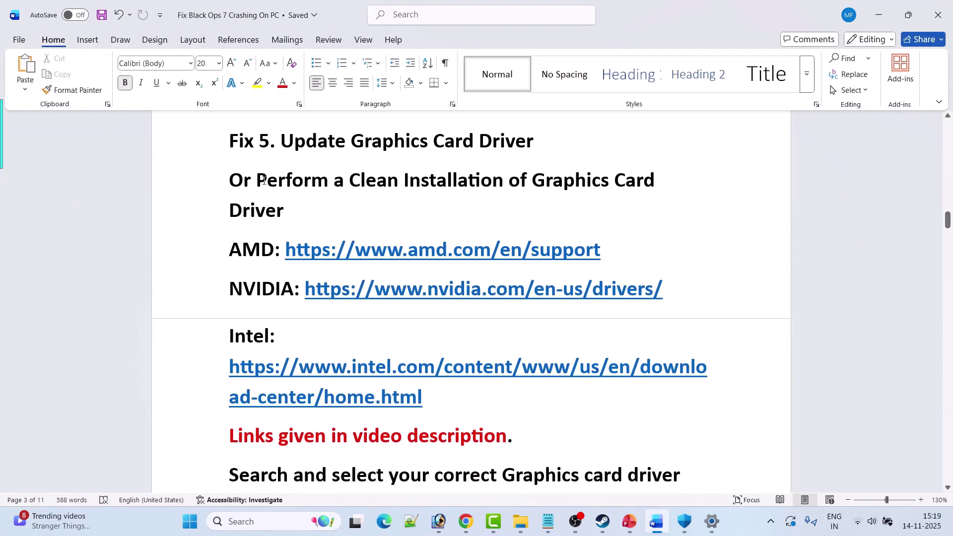
left_click_drag(263, 180, 334, 216)
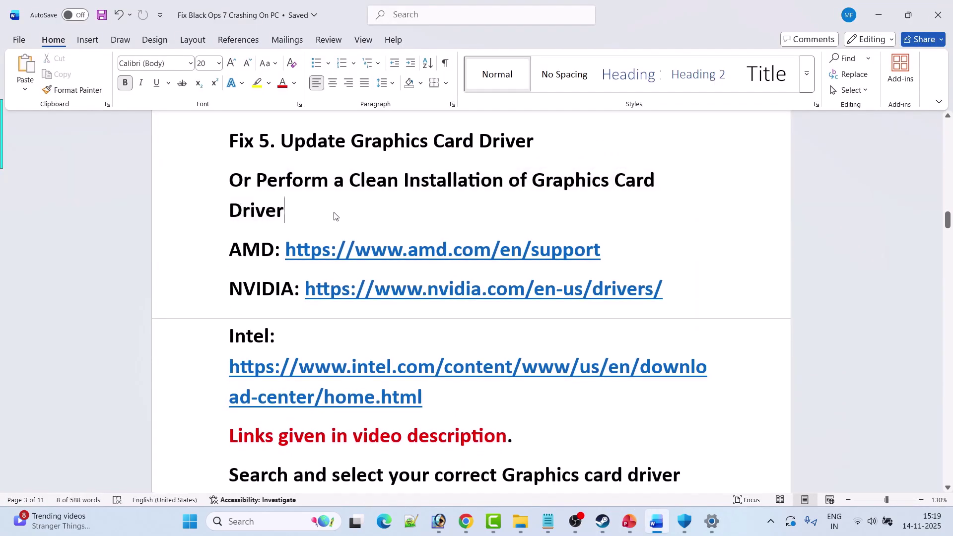
left_click(334, 216)
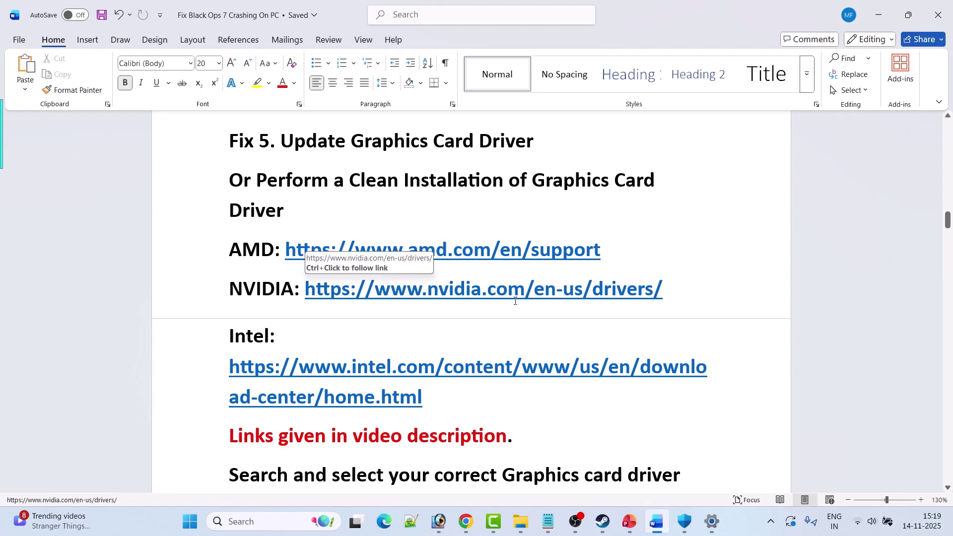
scroll(278, 318, "down", 1)
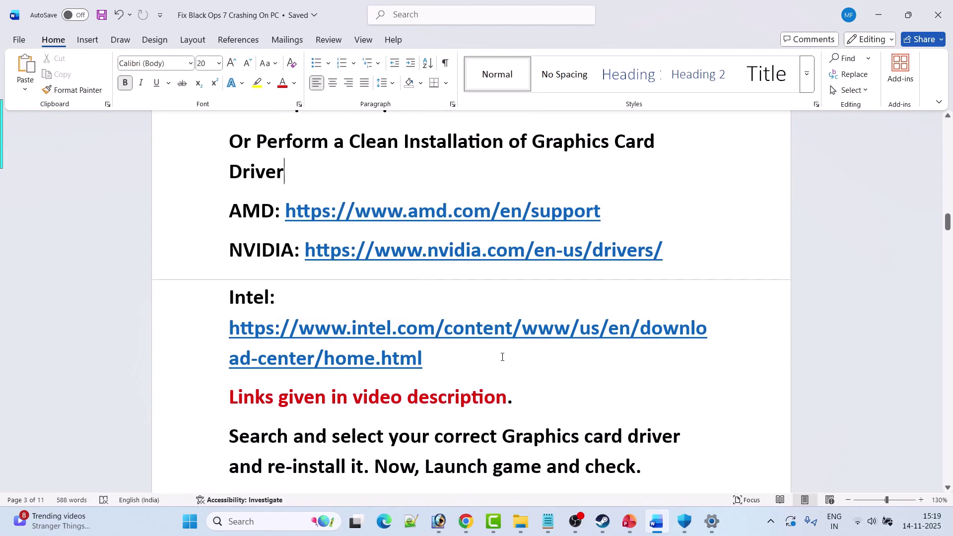
scroll(337, 363, "down", 1)
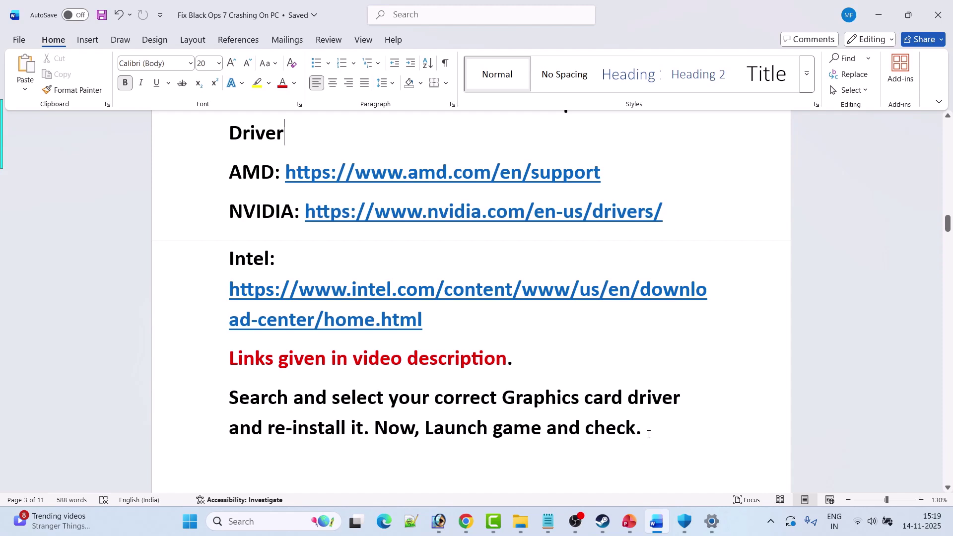
Switch to the NVIDIA drivers page in Chrome and find drivers for the GeForce RTX 3050 on Windows 11 in English (US).
left_click_drag(664, 217, 306, 219)
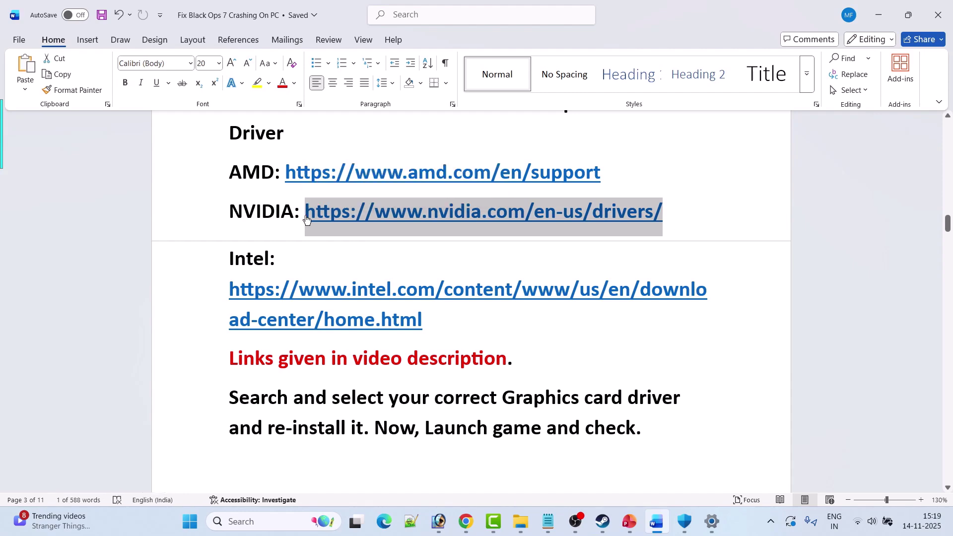
key("alt+Tab")
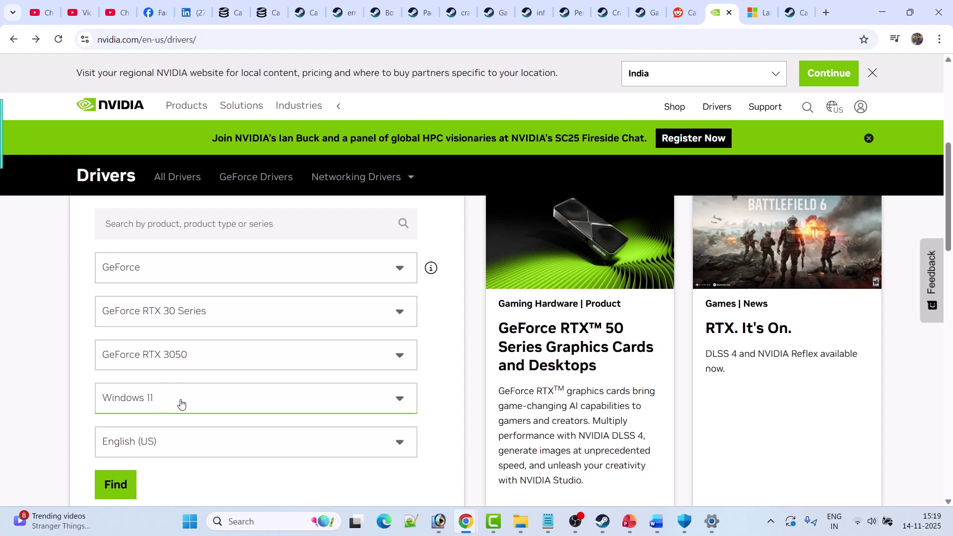
left_click(110, 488)
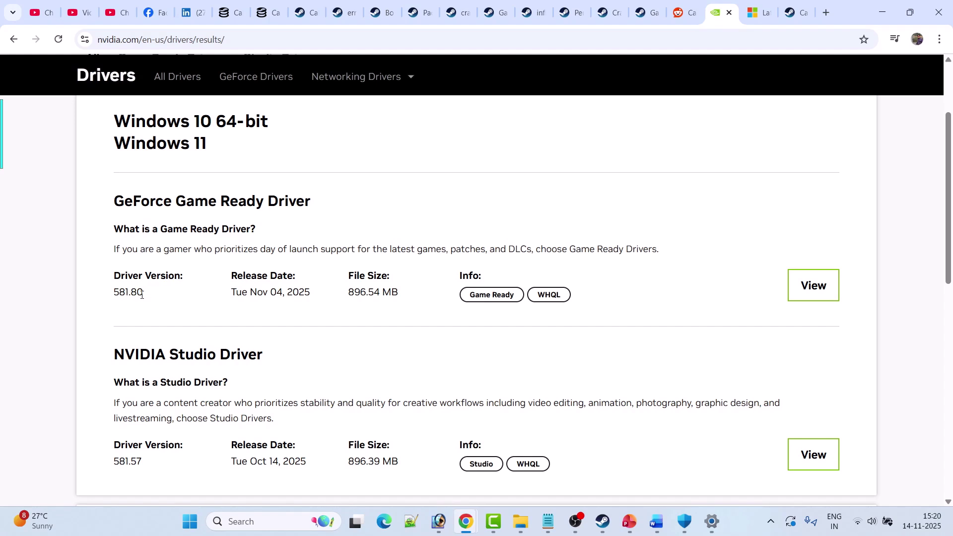
View the GeForce Game Ready Driver 581.80 details and download the driver.
left_click_drag(144, 296, 114, 293)
left_click(169, 287)
left_click(823, 288)
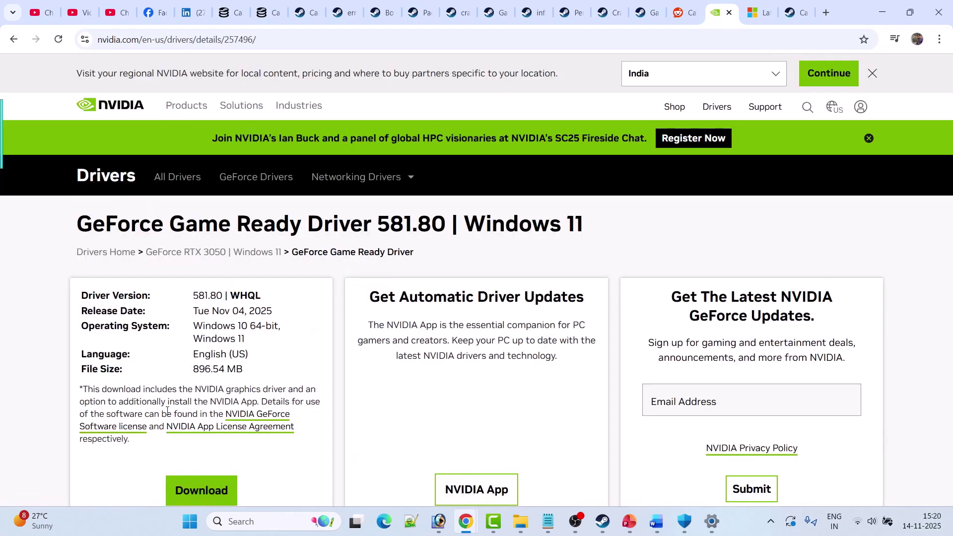
left_click(199, 490)
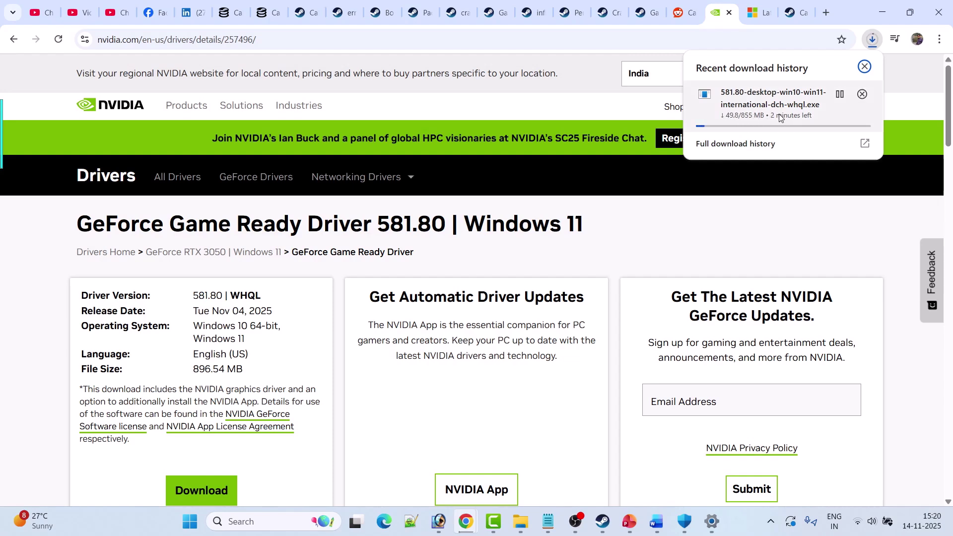
Return to the Word guide and read the NVIDIA installer steps for a custom clean installation of the graphics driver.
left_click(656, 522)
scroll(287, 160, "down", 10)
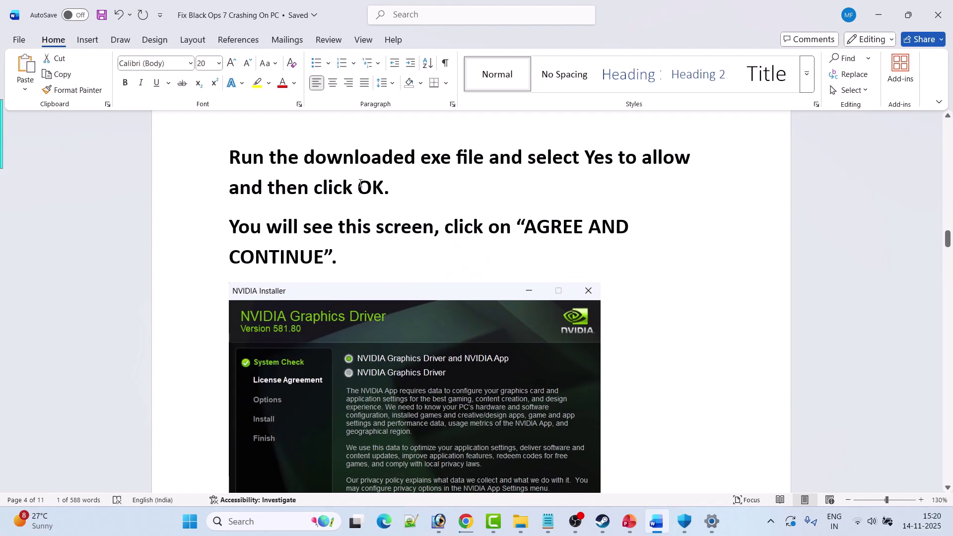
scroll(361, 184, "down", 3)
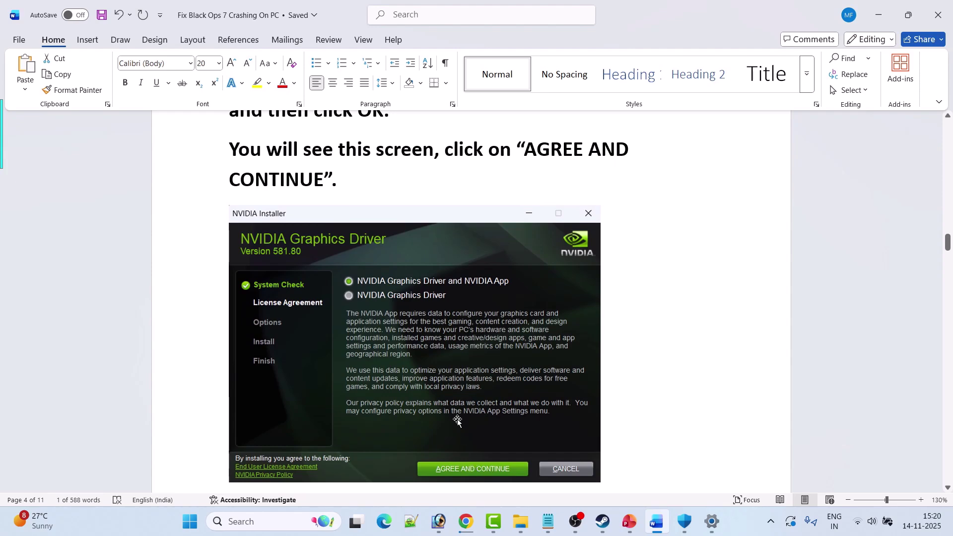
scroll(456, 419, "down", 5)
scroll(455, 418, "down", 7)
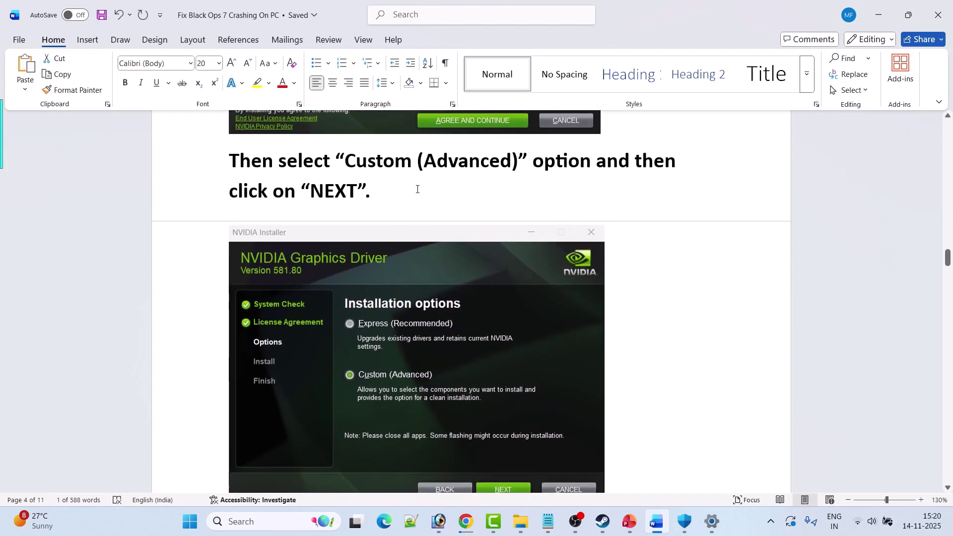
scroll(367, 378, "down", 1)
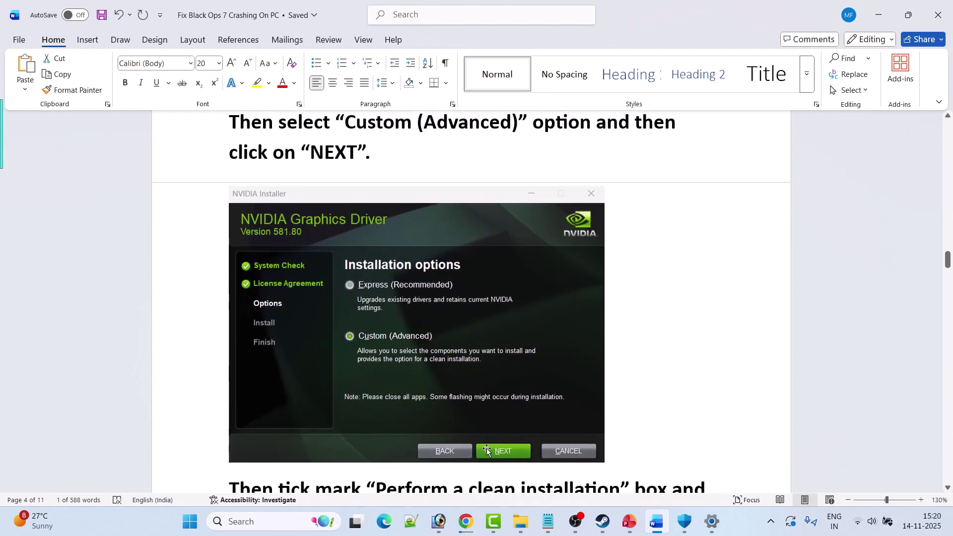
scroll(499, 453, "down", 12)
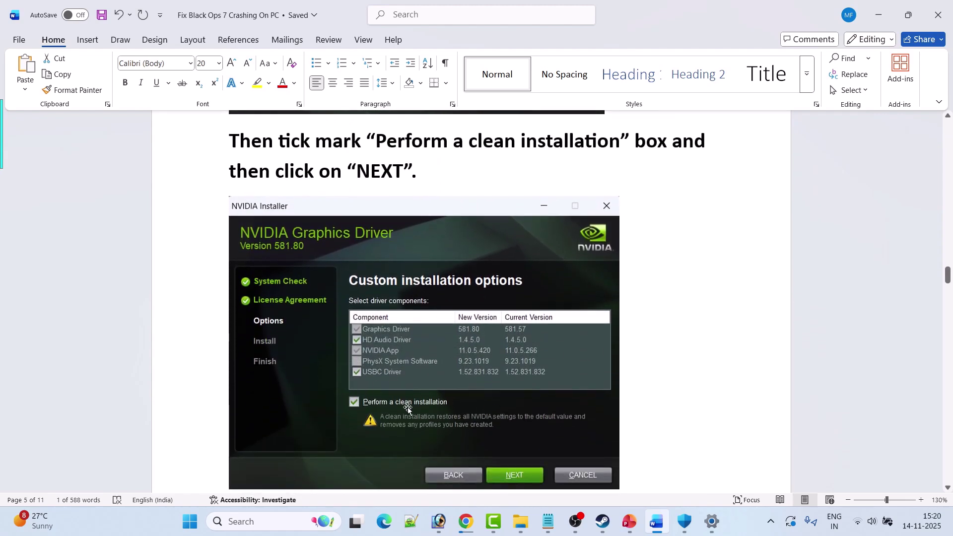
scroll(514, 469, "down", 2)
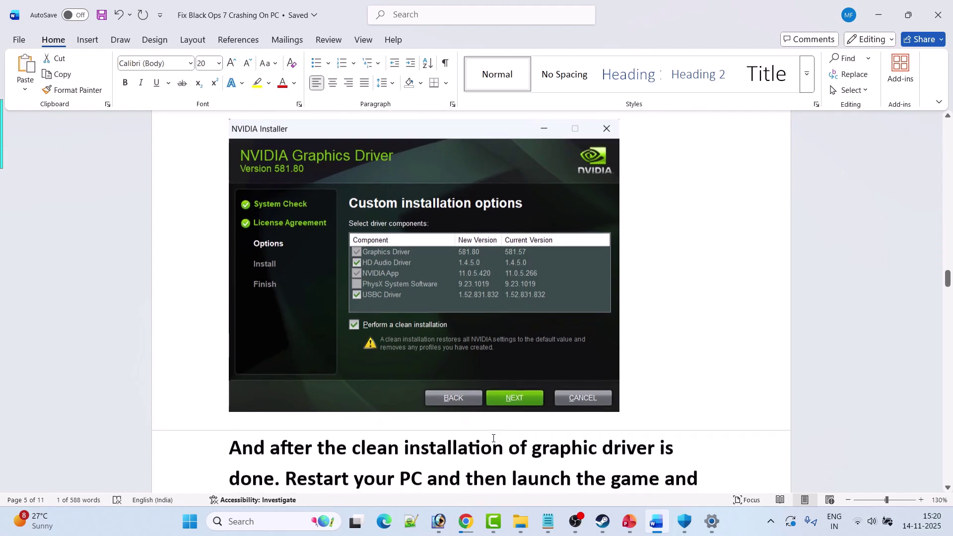
scroll(422, 454, "down", 1)
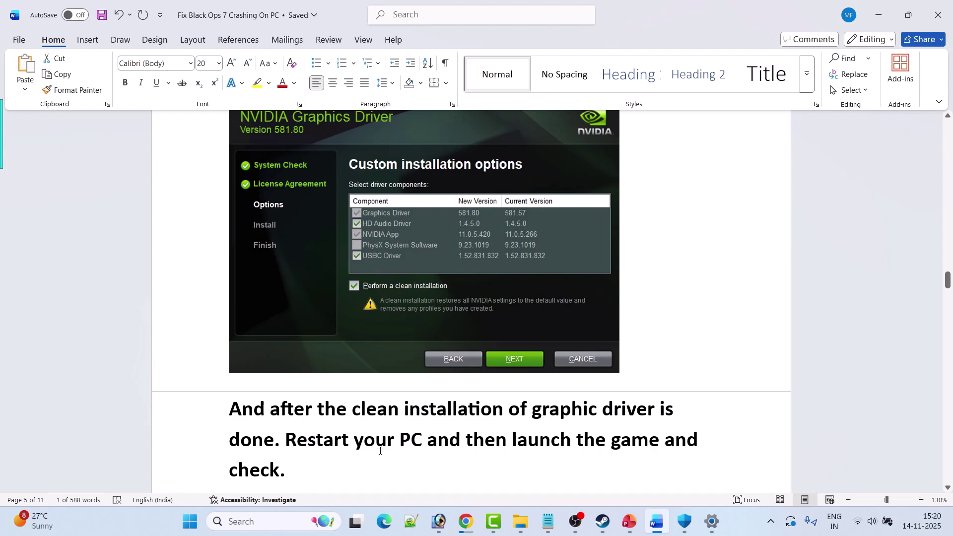
Go to Fix 6 in the guide, and switch to Steam to open Call of Duty's local files folder in a maximized window.
scroll(381, 451, "down", 10)
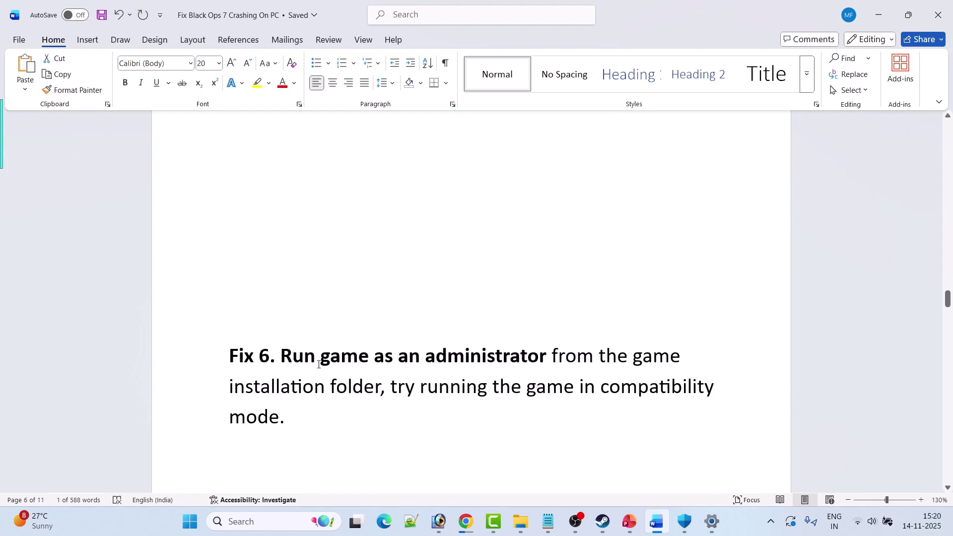
scroll(322, 369, "down", 1)
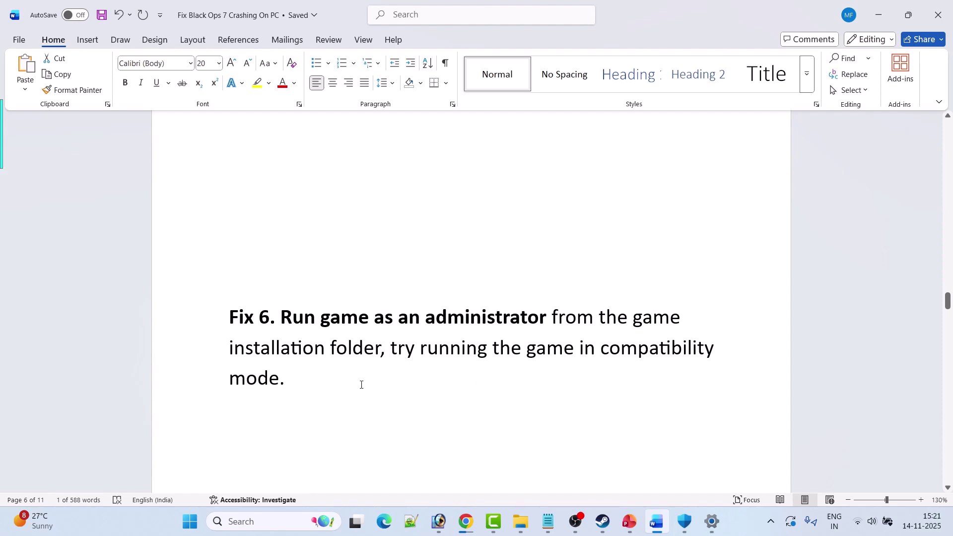
left_click(602, 521)
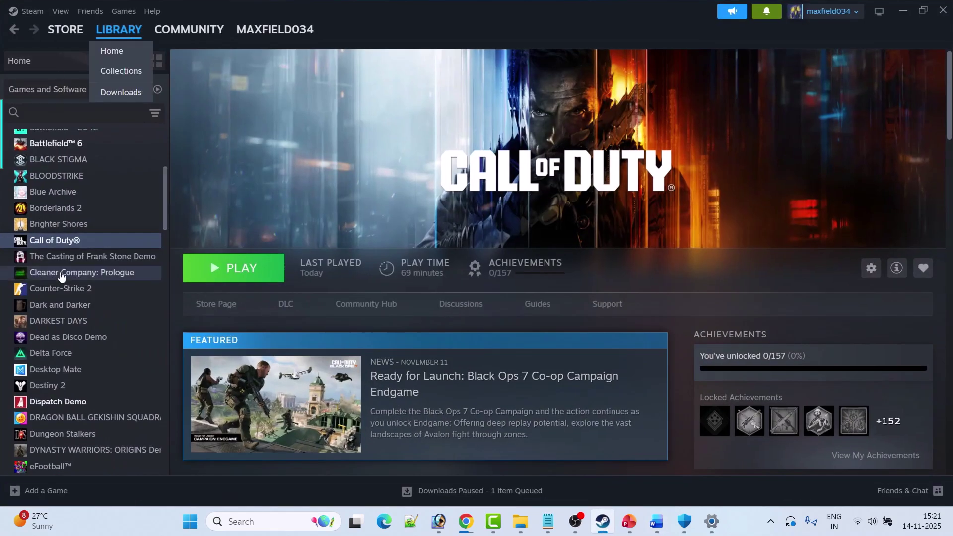
right_click(95, 241)
mouse_move(127, 316)
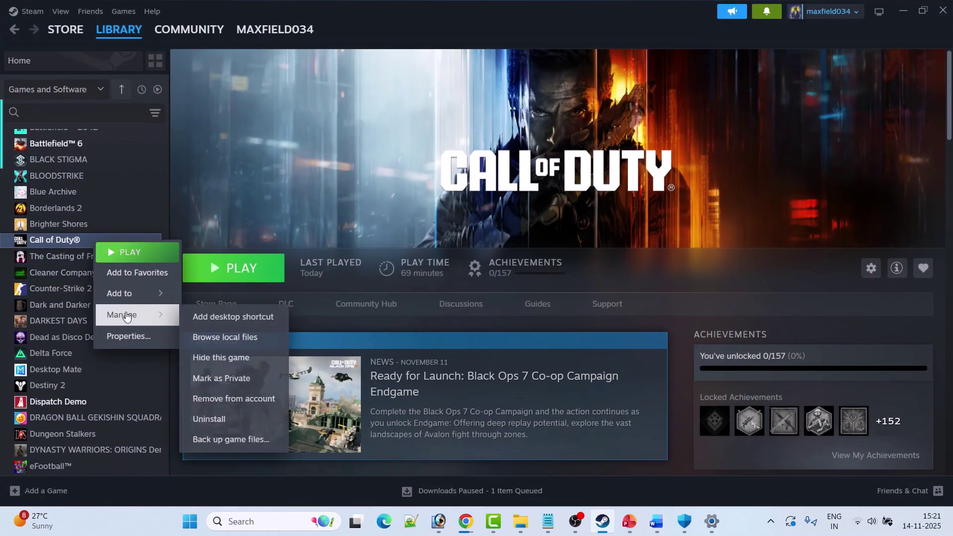
left_click(264, 338)
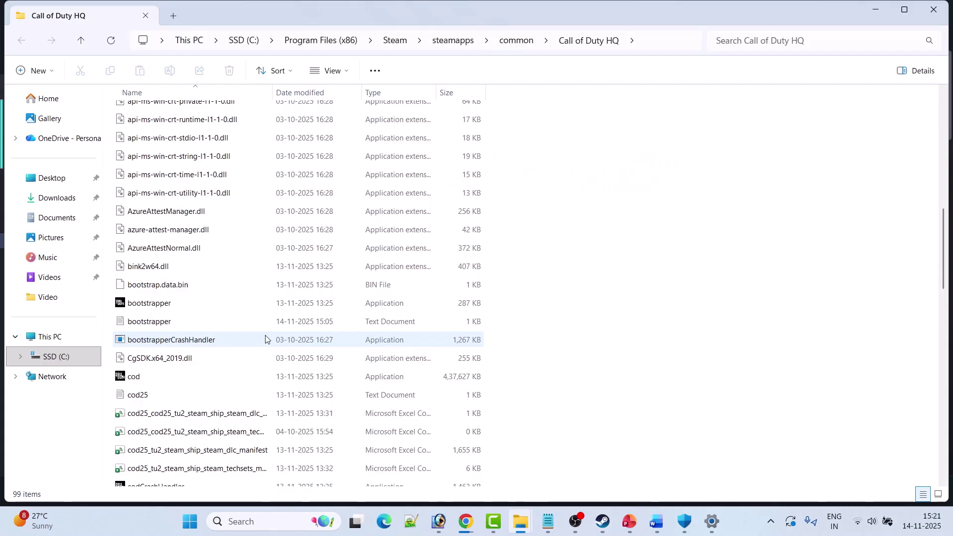
left_click(904, 9)
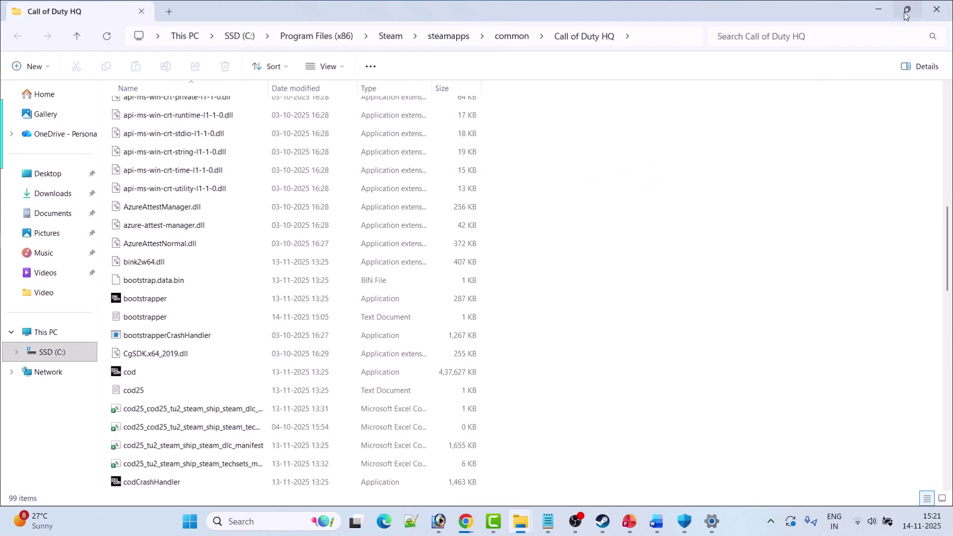
Open the properties of the cod application and set it to run as an administrator in its compatibility settings.
left_click(143, 379)
right_click(143, 378)
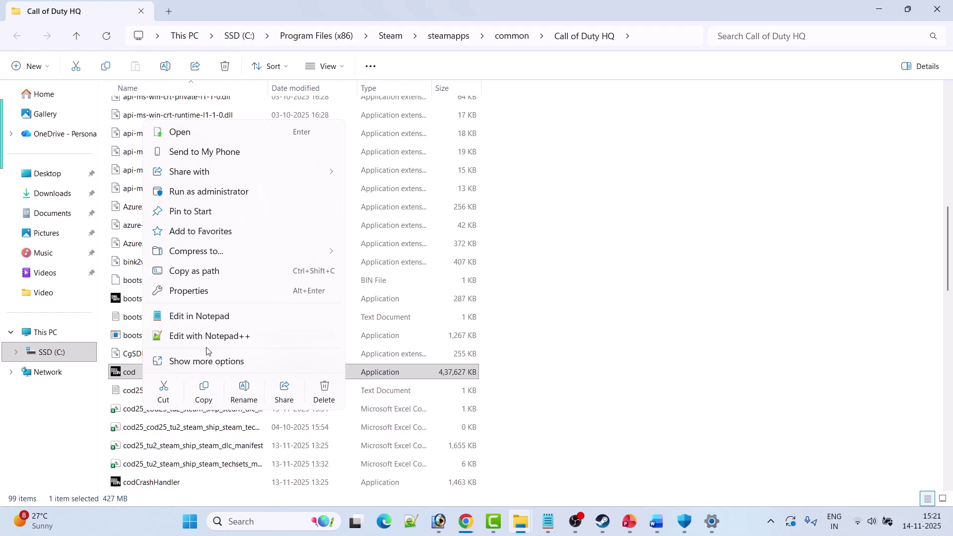
left_click(220, 296)
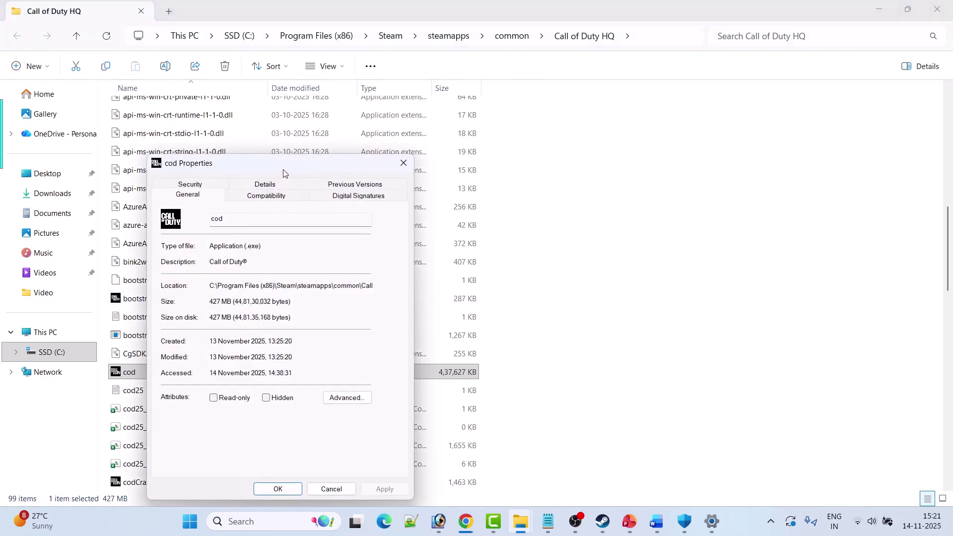
left_click_drag(286, 166, 324, 108)
left_click(313, 143)
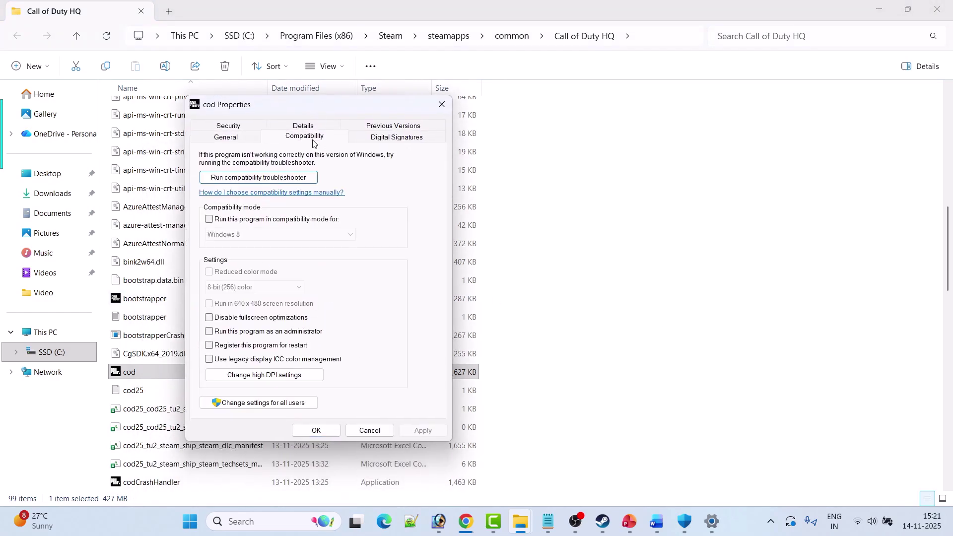
left_click(211, 334)
left_click(418, 432)
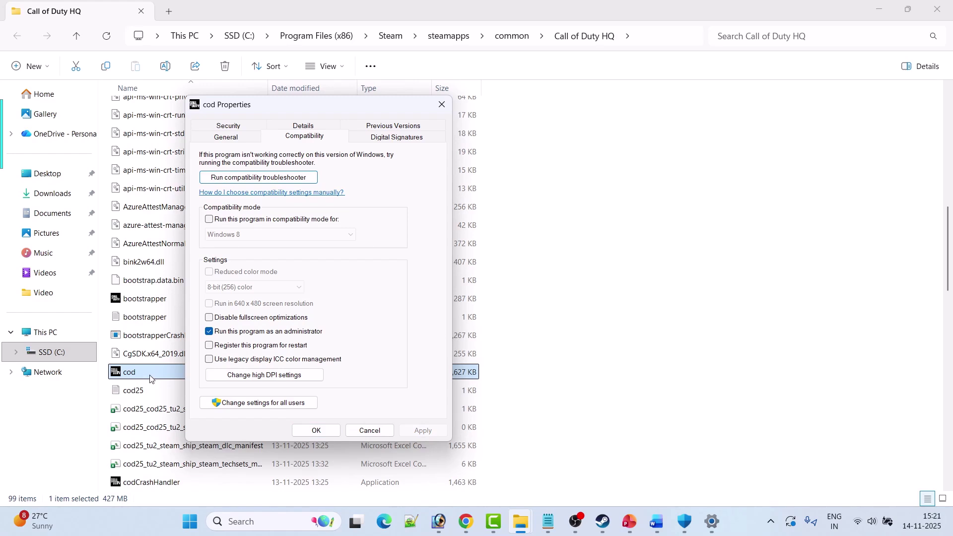
Enable compatibility mode for the cod application and set it to Windows 7.
left_click(209, 219)
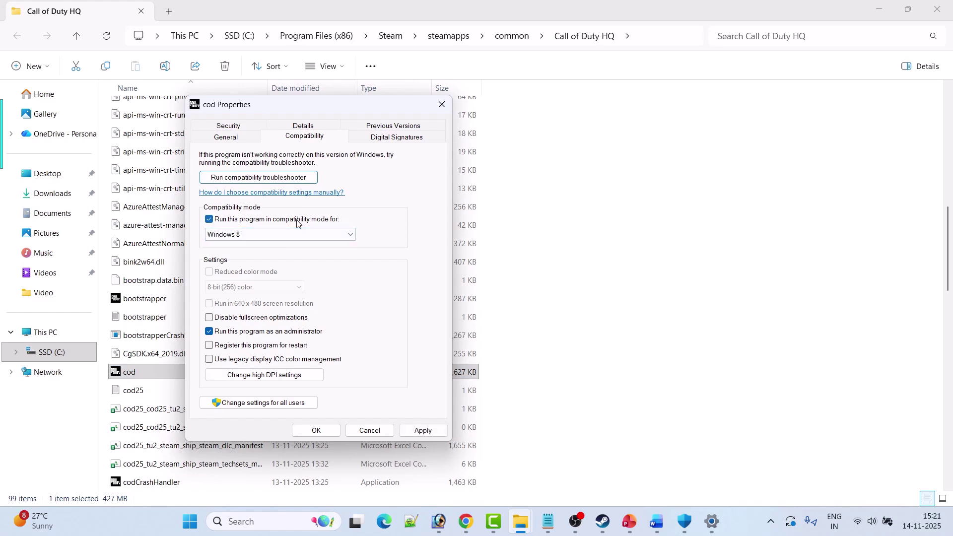
left_click(422, 431)
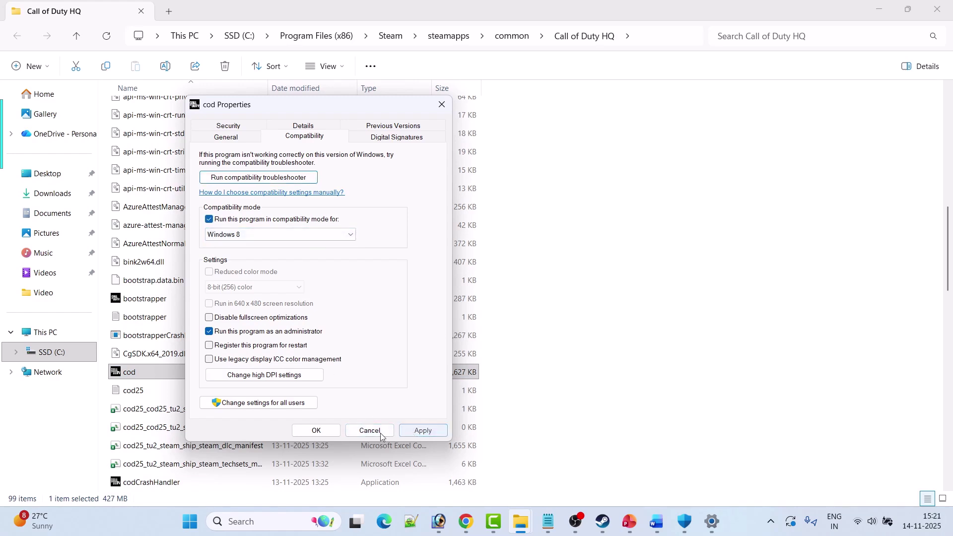
left_click(296, 236)
left_click(312, 270)
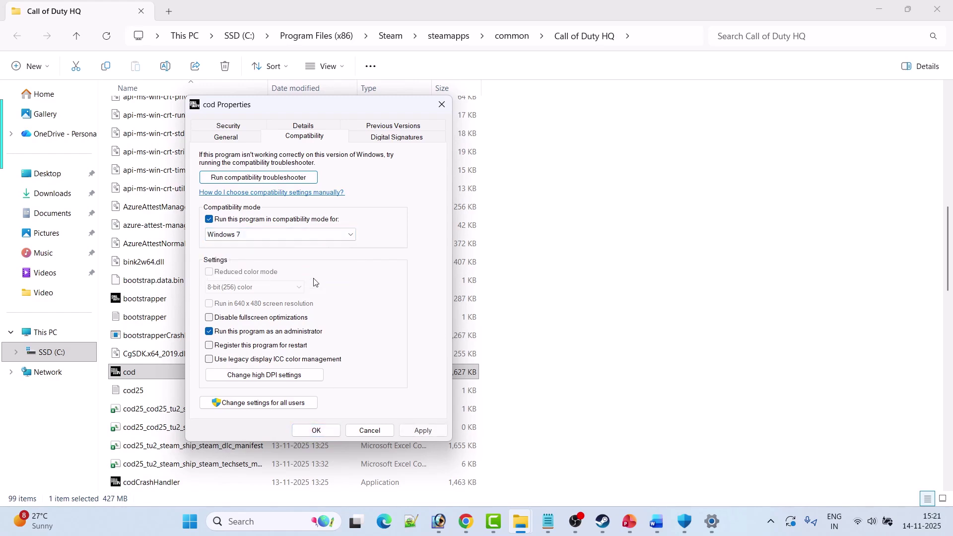
left_click(420, 431)
Disable fullscreen optimizations for the cod application and apply the change.
left_click(209, 319)
left_click(424, 430)
left_click(165, 379)
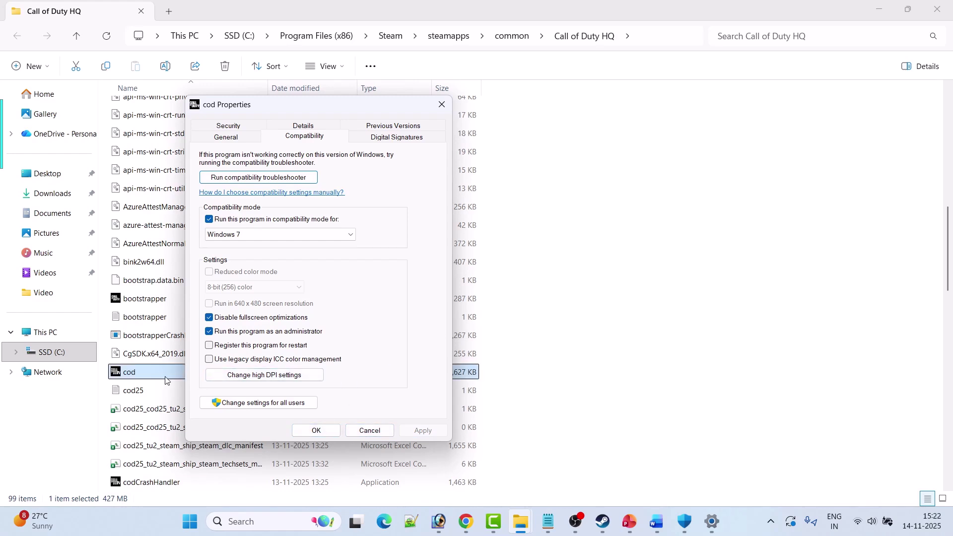
left_click(326, 343)
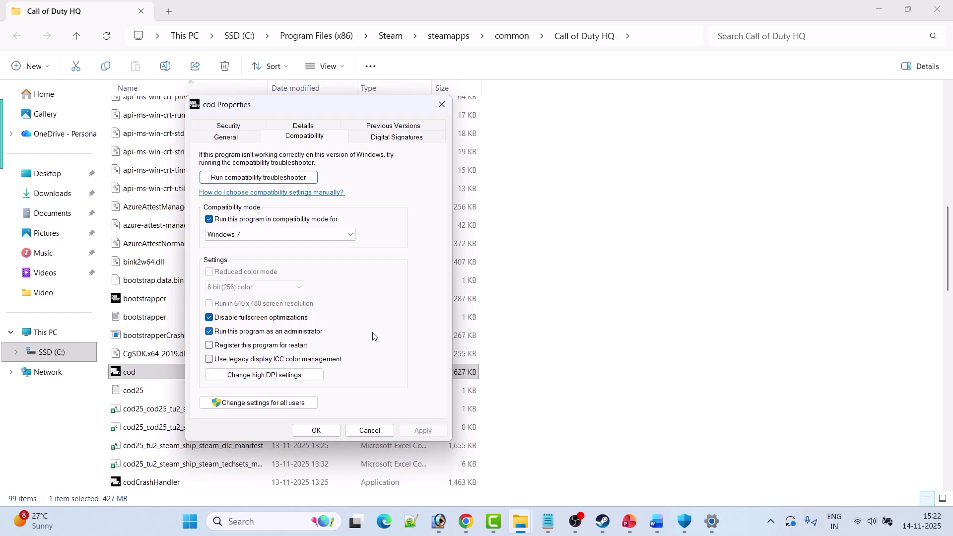
Turn off compatibility mode, the fullscreen optimizations override and run as administrator for cod, and close its properties.
left_click(209, 219)
left_click(209, 317)
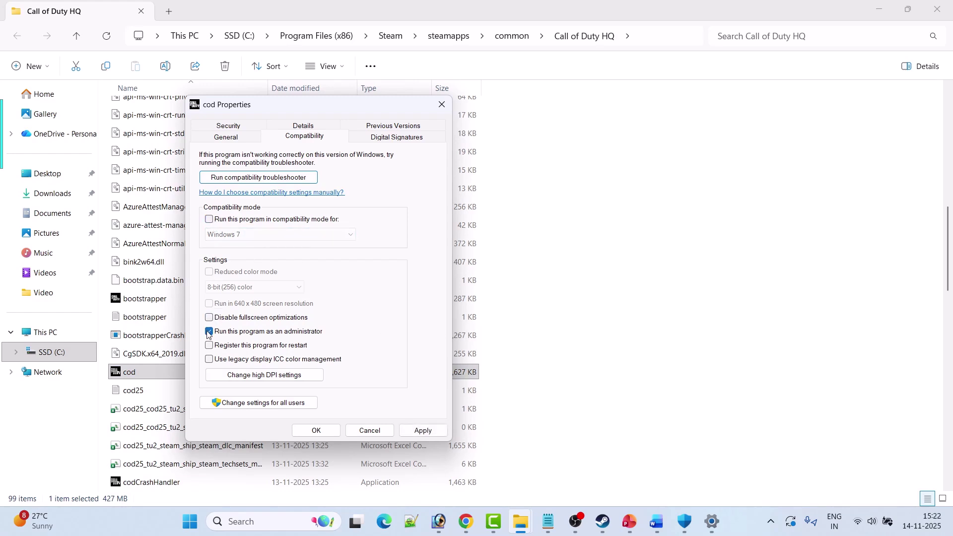
left_click(209, 331)
left_click(423, 430)
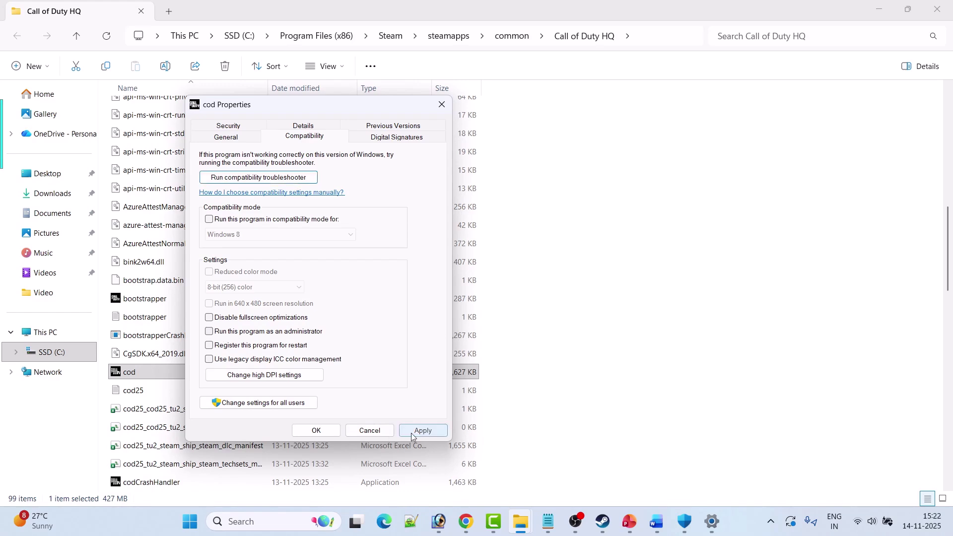
left_click(316, 430)
Return to the Word guide and go to Fix 7 about verifying the game files.
left_click(655, 521)
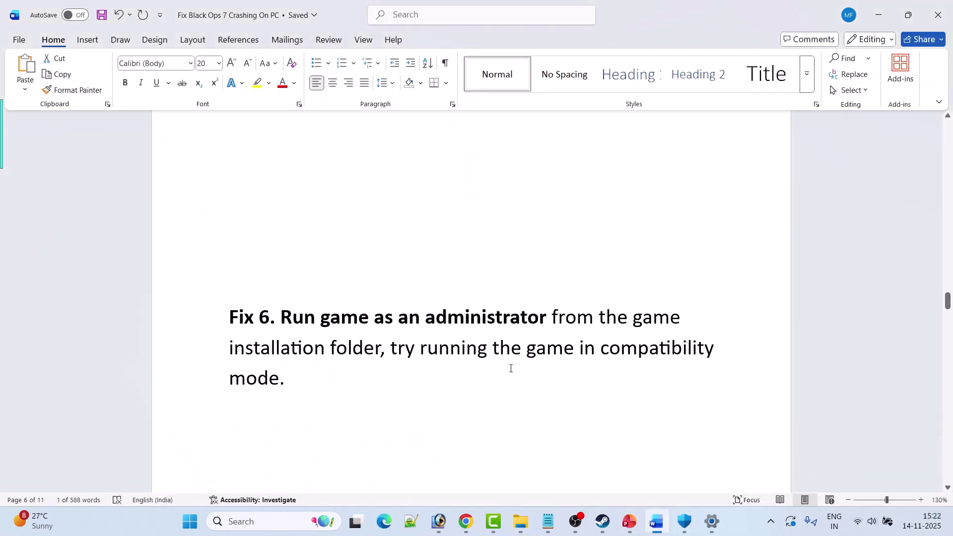
scroll(511, 369, "down", 10)
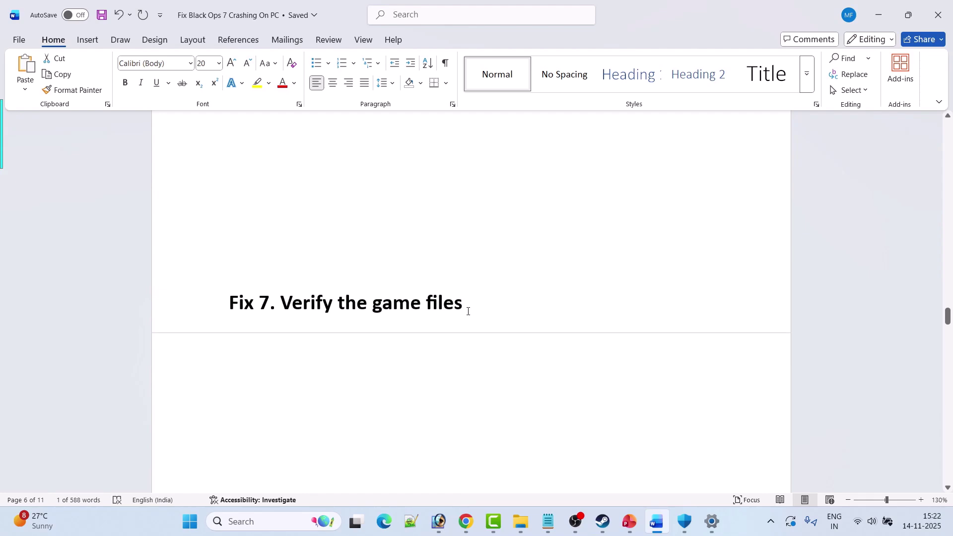
left_click_drag(467, 311, 228, 303)
left_click(578, 462)
Switch to Steam and examine the file integrity verification option in Call of Duty's installed files properties.
left_click(596, 528)
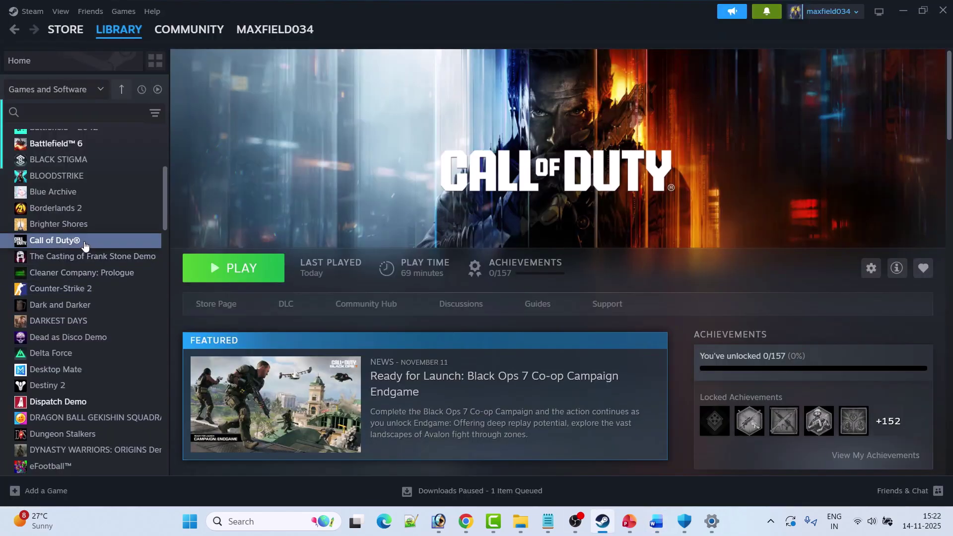
right_click(84, 243)
left_click(119, 336)
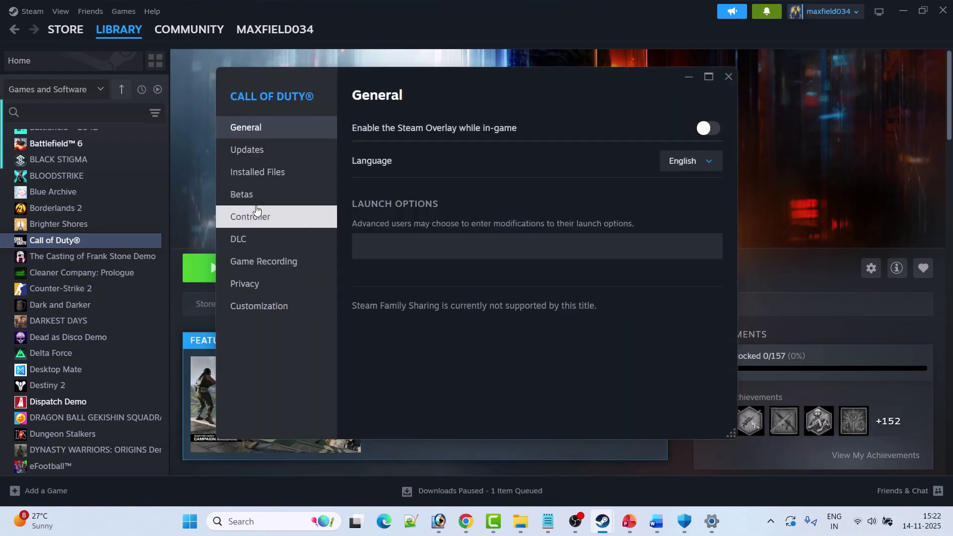
left_click(288, 180)
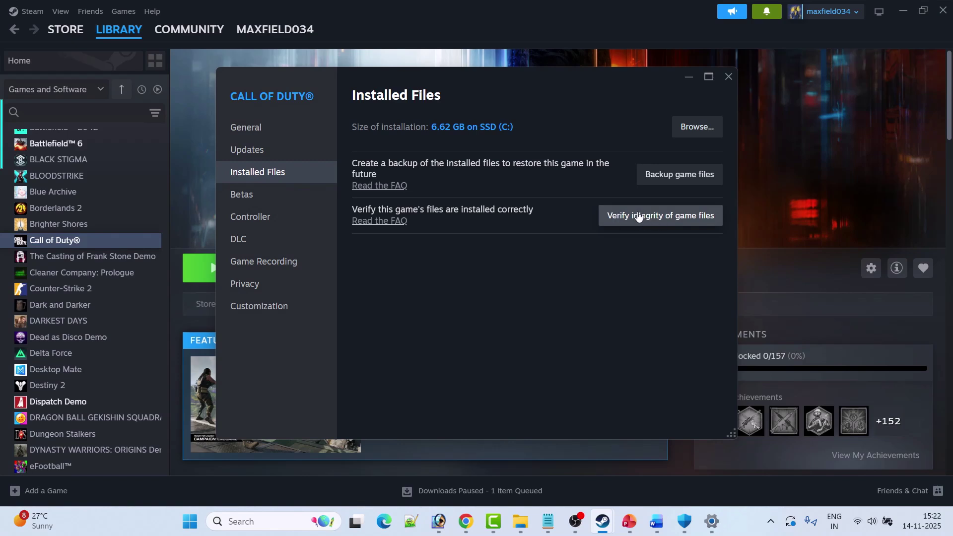
left_click(728, 77)
Go to Fix 8 in the Word guide, and search Windows for graphics to open Graphics settings.
key("alt+Tab")
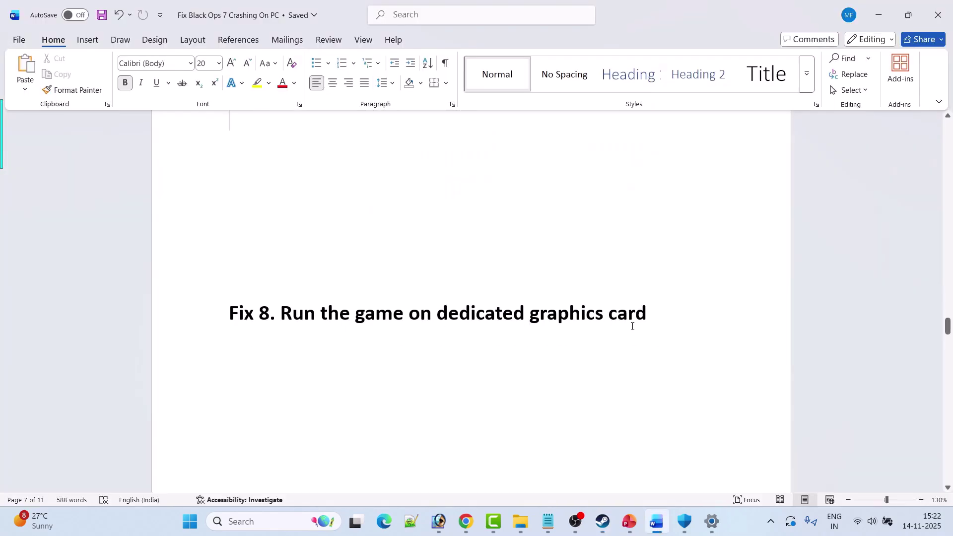
left_click(248, 522)
type("gr")
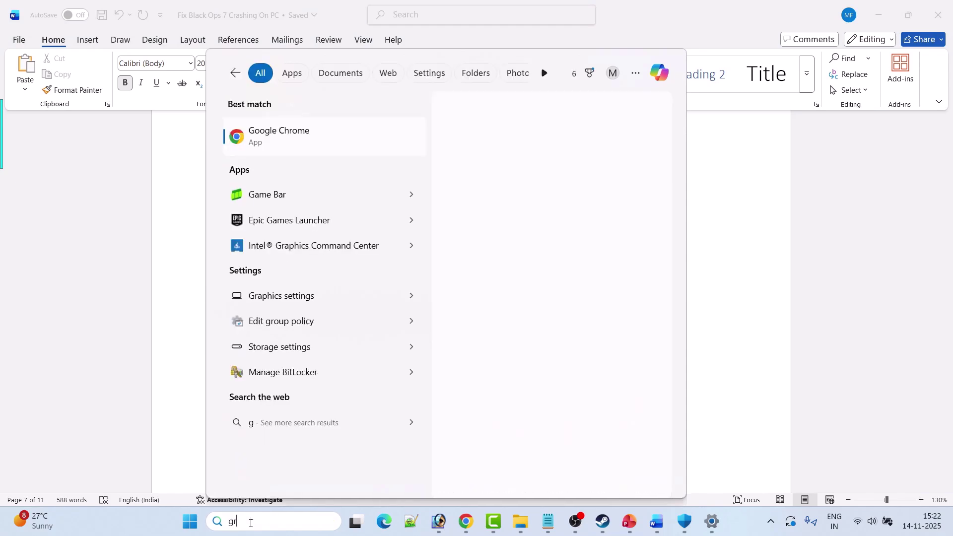
type("aphi")
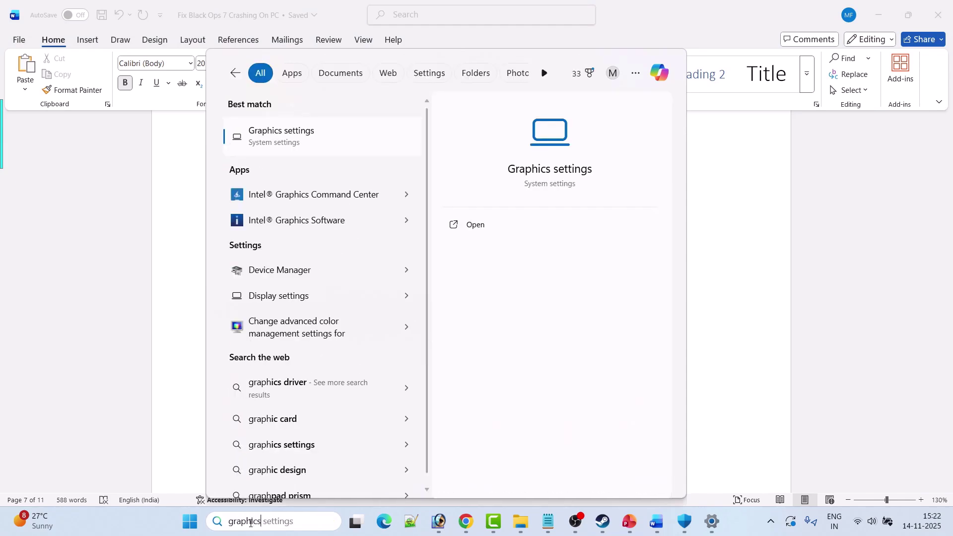
type("cs")
left_click(474, 230)
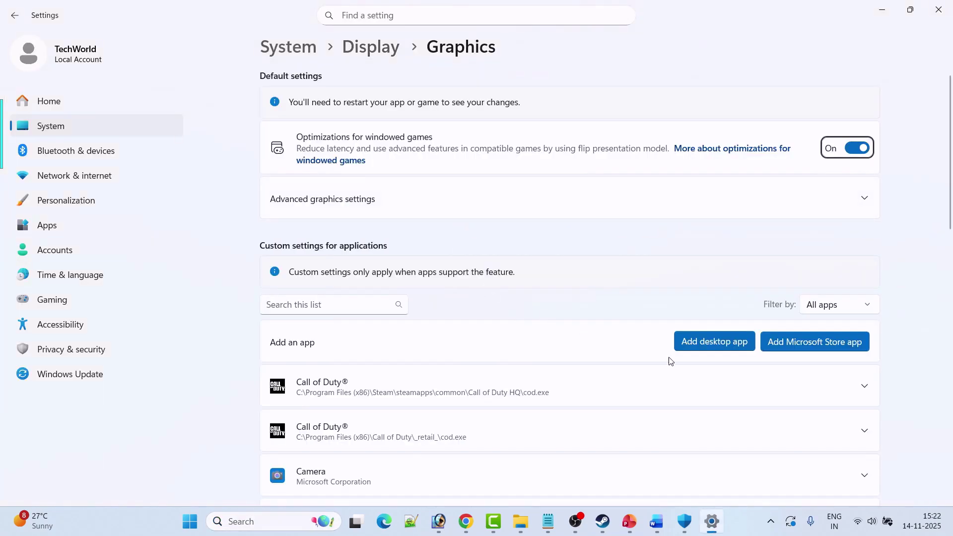
Start adding a desktop app and browse to Program Files (x86)\Steam\steamapps\common\Call of Duty HQ on the C: drive.
left_click(709, 343)
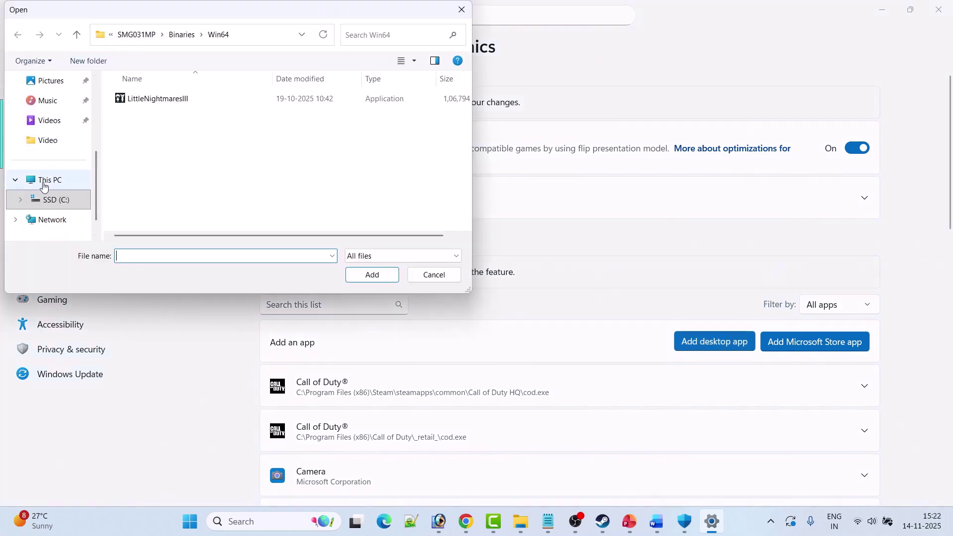
left_click(51, 183)
double_click(203, 110)
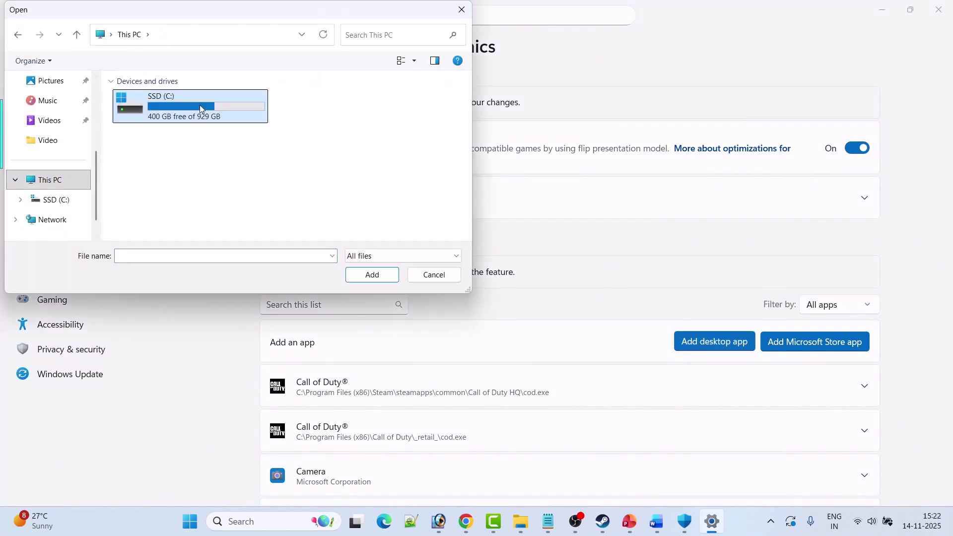
key("Down")
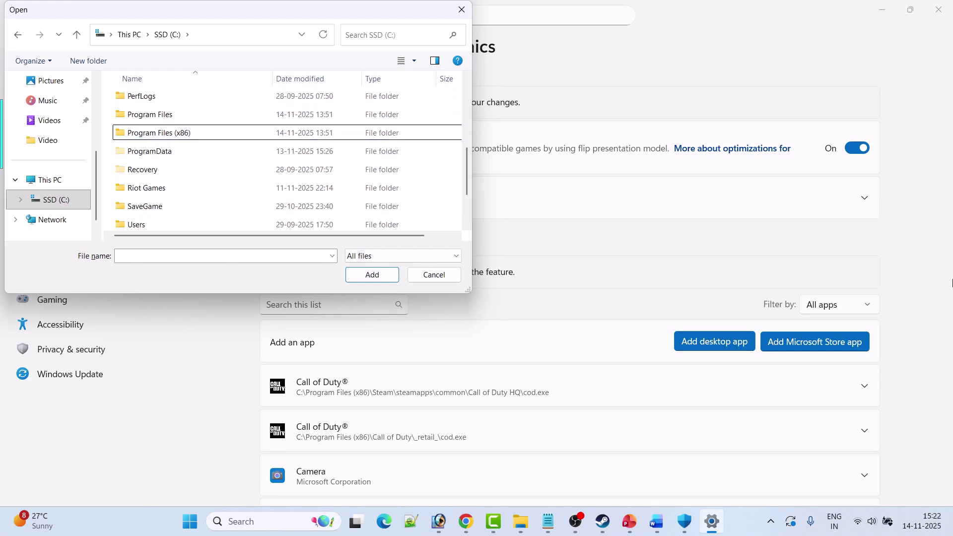
key("Return")
key("Return")
key("s")
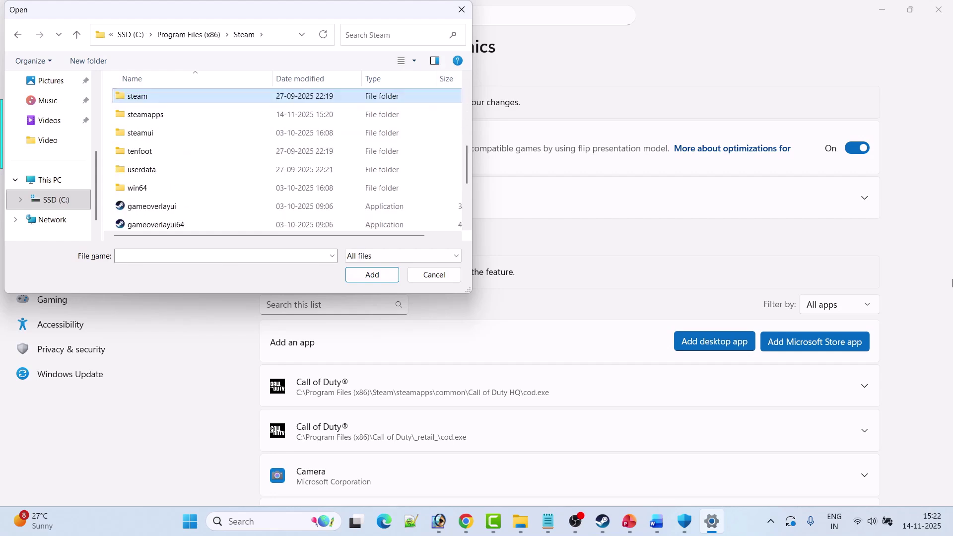
key("Down")
key("Return")
key("Return")
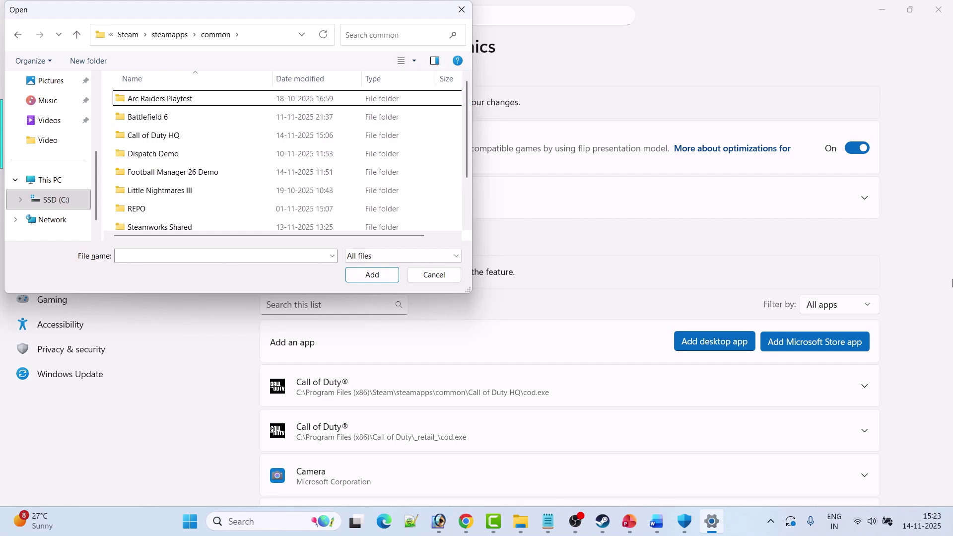
key("c")
key("Return")
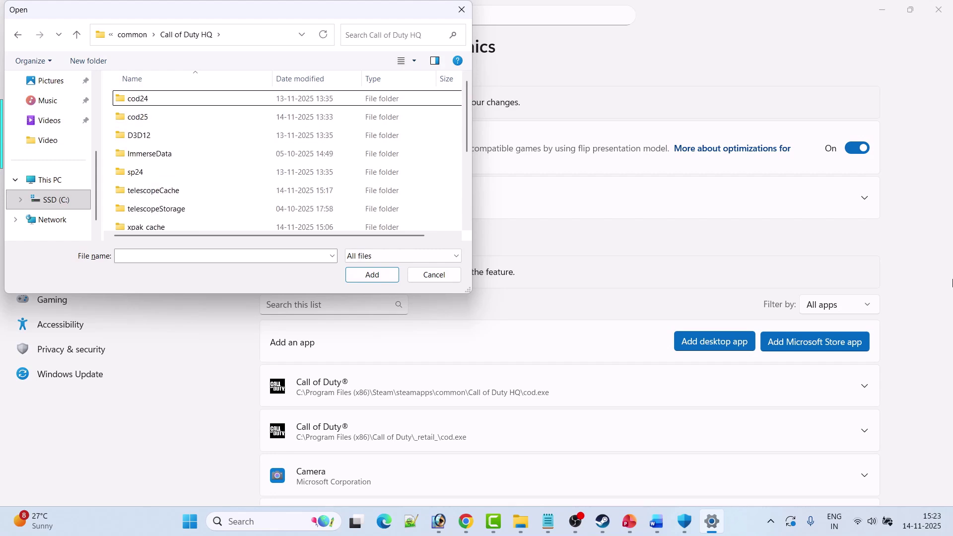
Try to add the cod application from the Call of Duty HQ folder to the custom graphics settings.
scroll(206, 187, "down", 3)
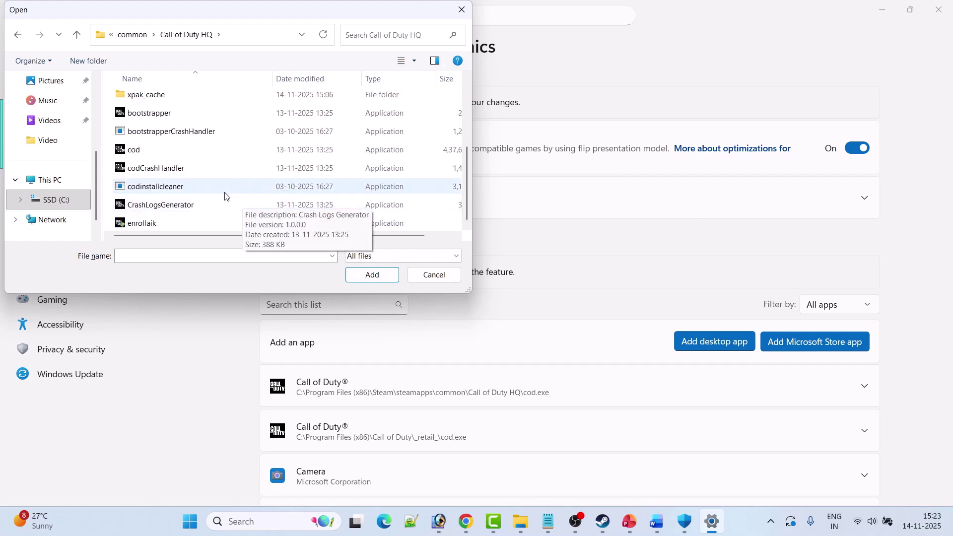
left_click(150, 155)
left_click(375, 278)
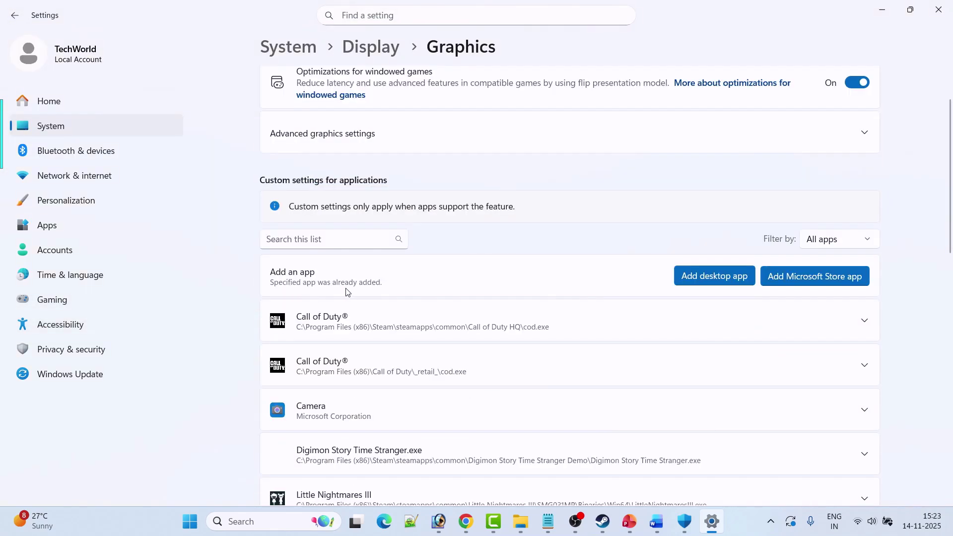
Set the GPU preference of the Call of Duty HQ cod.exe entry to High Performance (NVIDIA GeForce RTX 3050 6GB Laptop GPU).
left_click(862, 323)
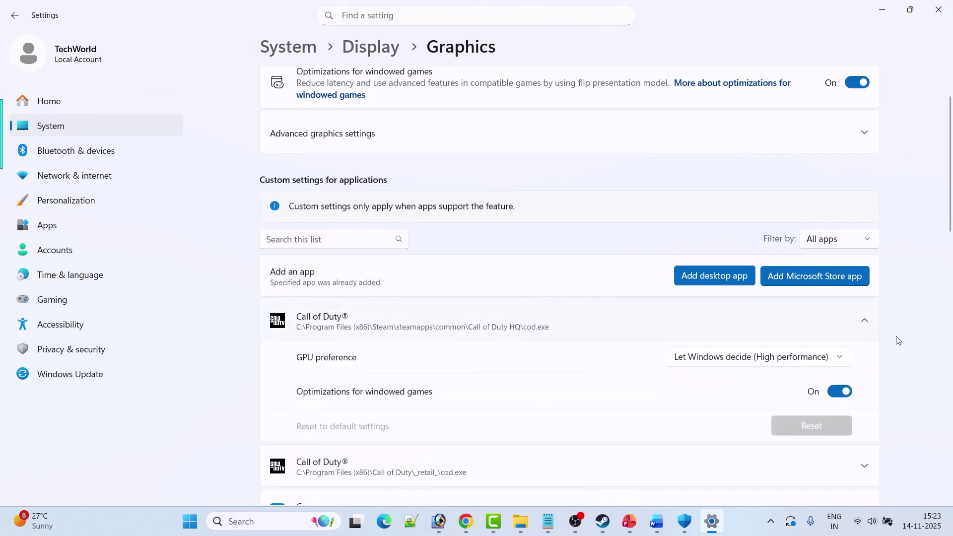
scroll(898, 340, "down", 2)
left_click(790, 300)
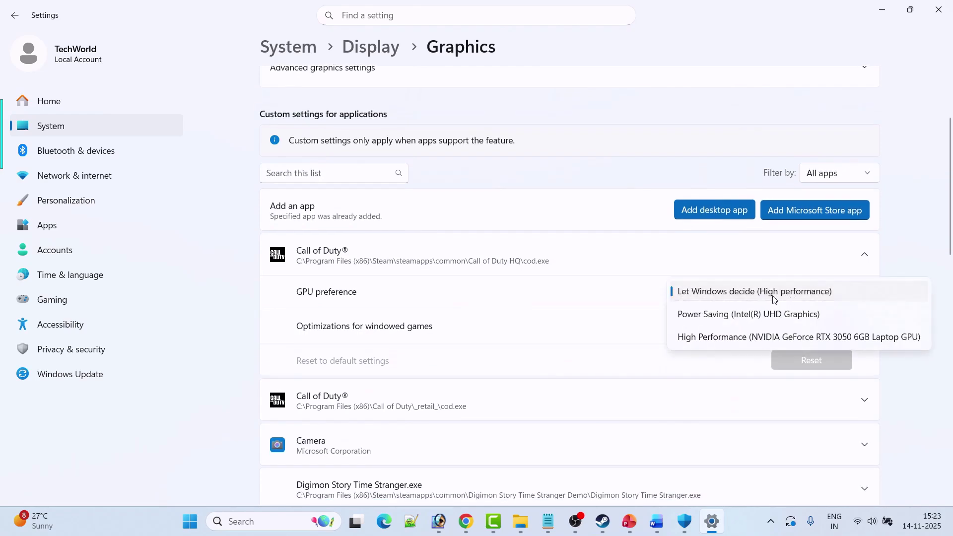
left_click(715, 337)
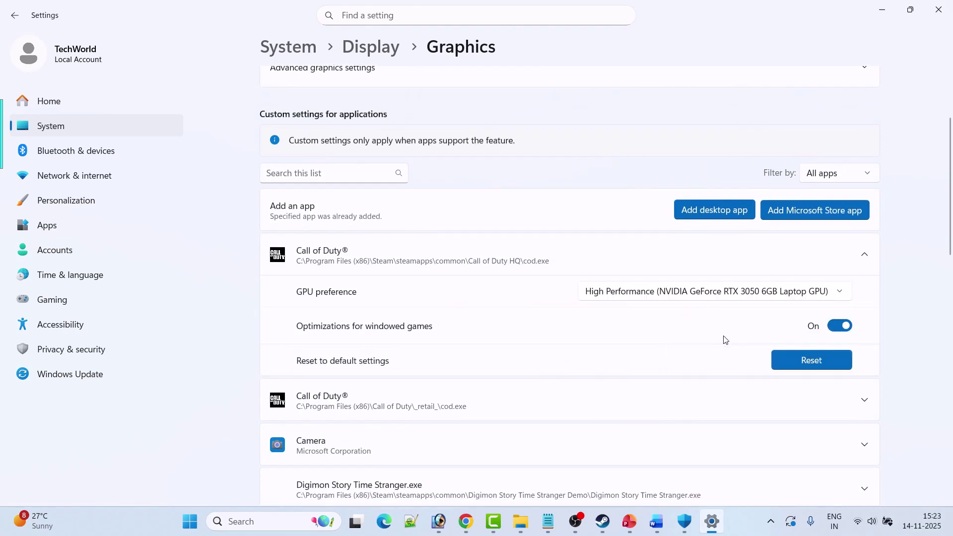
Set the GPU preference of the Call of Duty _retail_\cod.exe entry to High Performance (NVIDIA GeForce RTX 3050 6GB Laptop GPU), and switch to Steam.
left_click(602, 521)
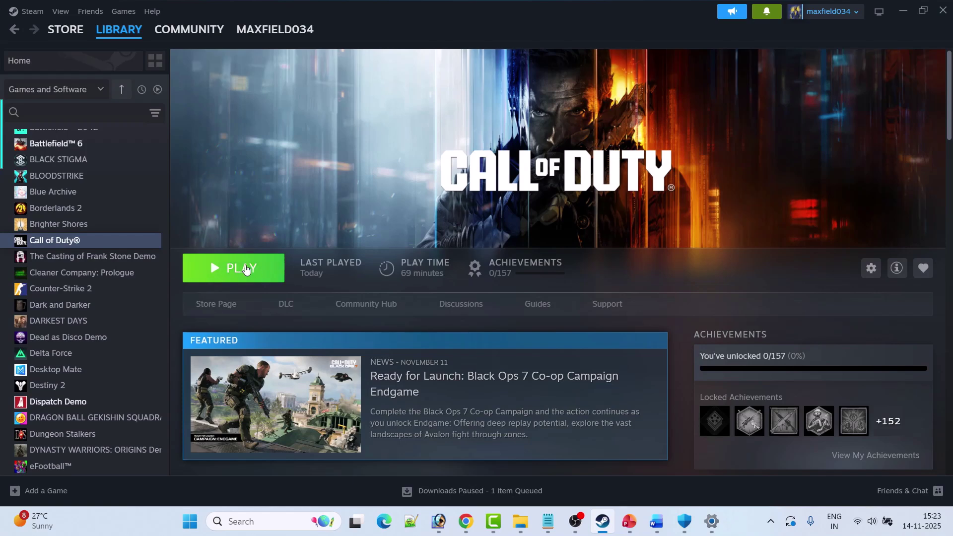
key("alt+Tab")
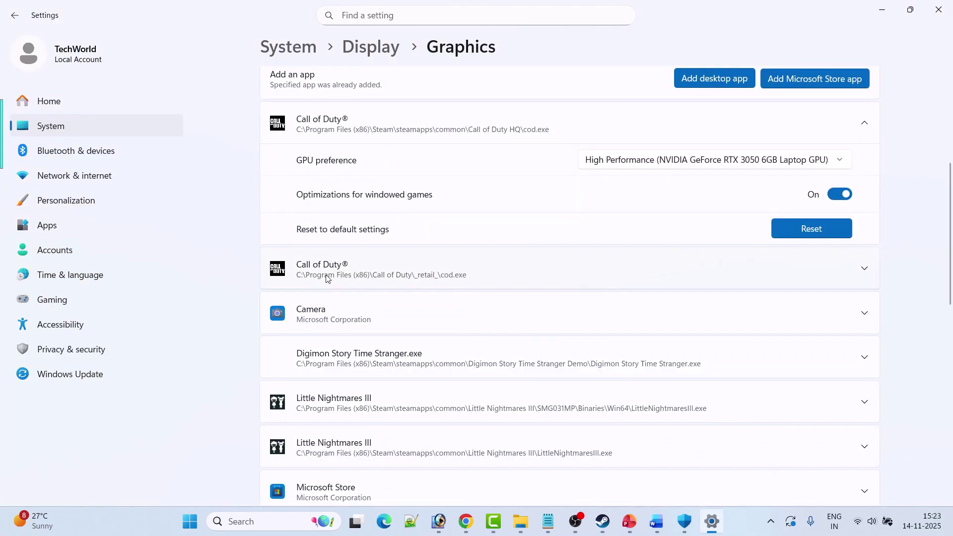
left_click(405, 278)
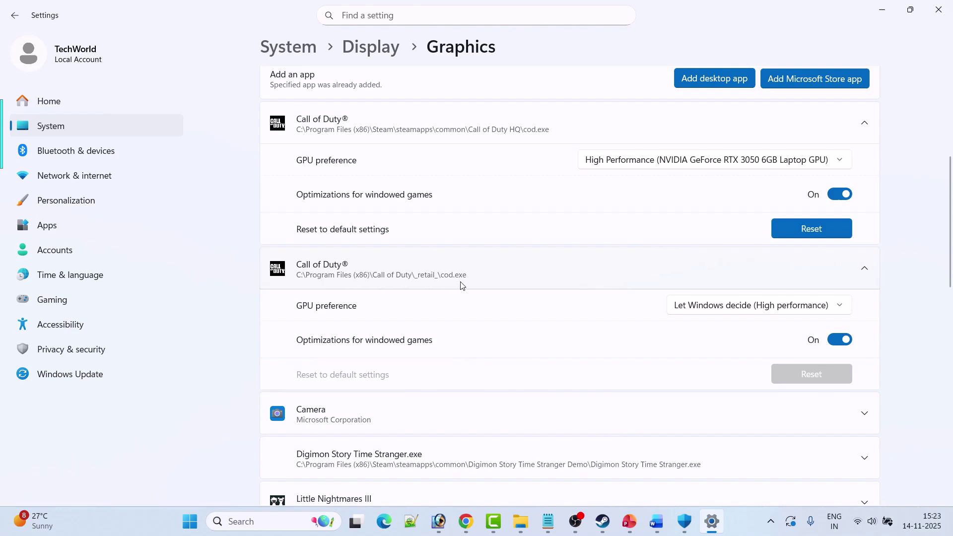
left_click(759, 307)
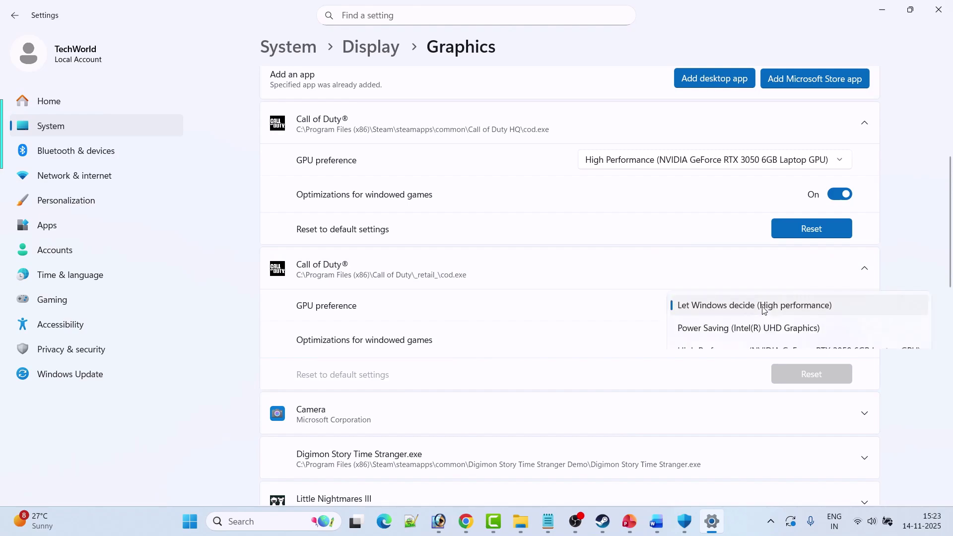
left_click(714, 351)
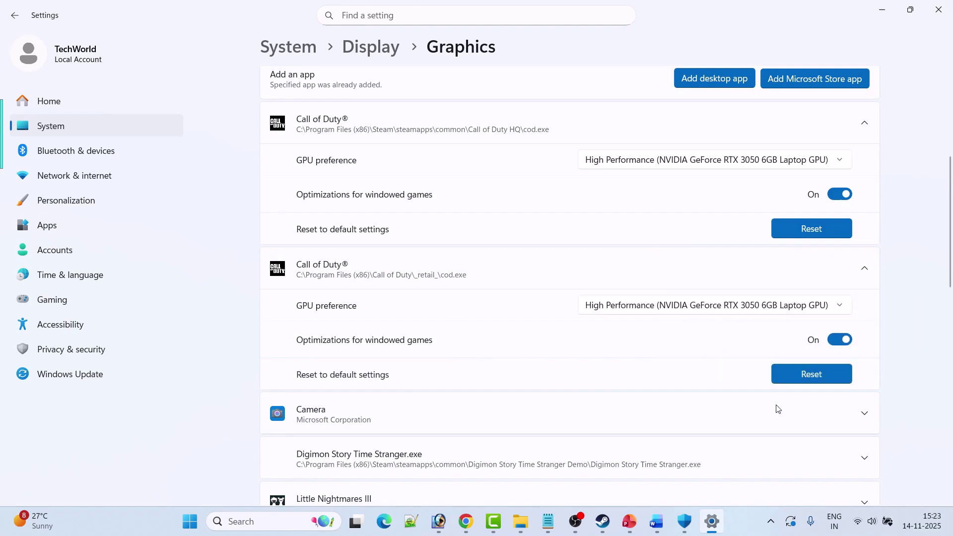
left_click(614, 525)
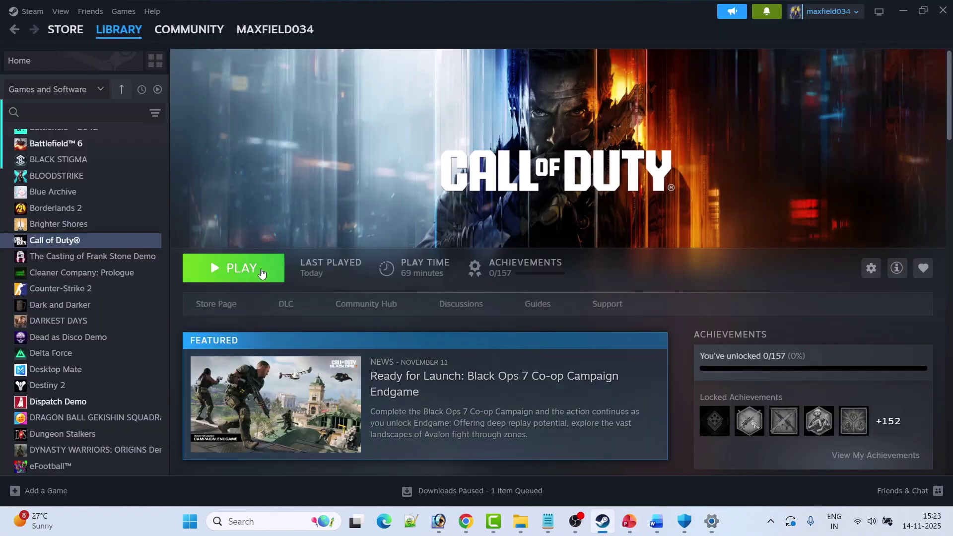
Go to Fix 9 in the Word guide, and open the user's profile folder under Users on the C: drive in File Explorer.
left_click(656, 521)
scroll(414, 353, "down", 2)
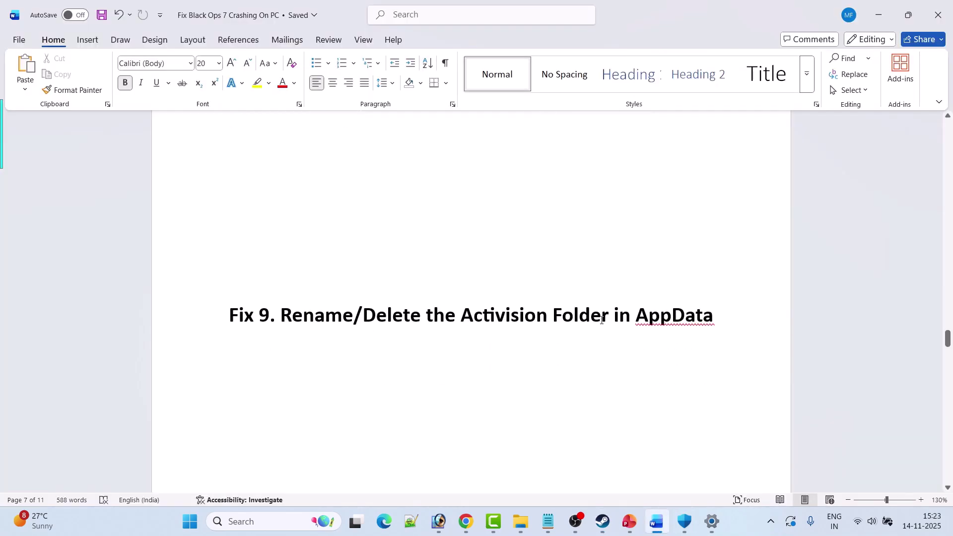
key("super+e")
double_click(184, 121)
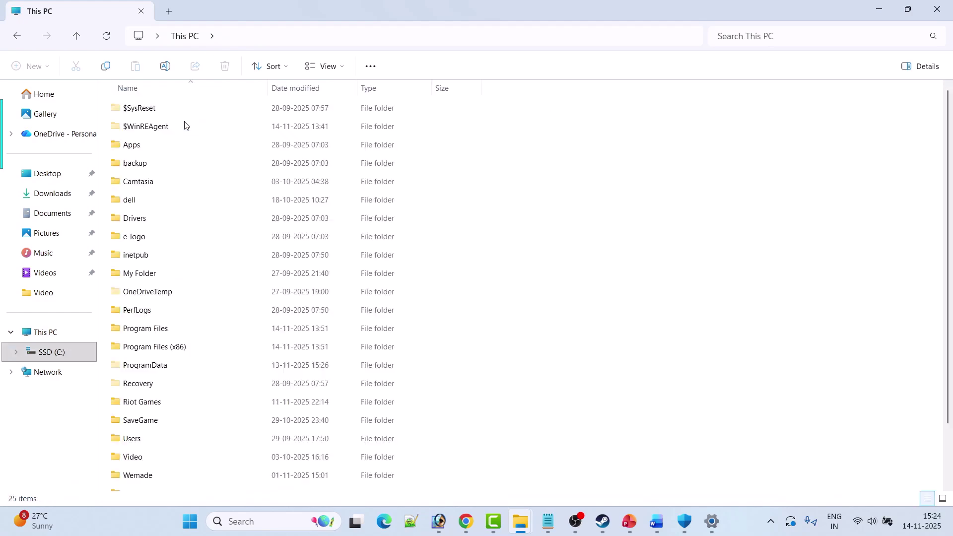
scroll(184, 344, "down", 2)
double_click(146, 377)
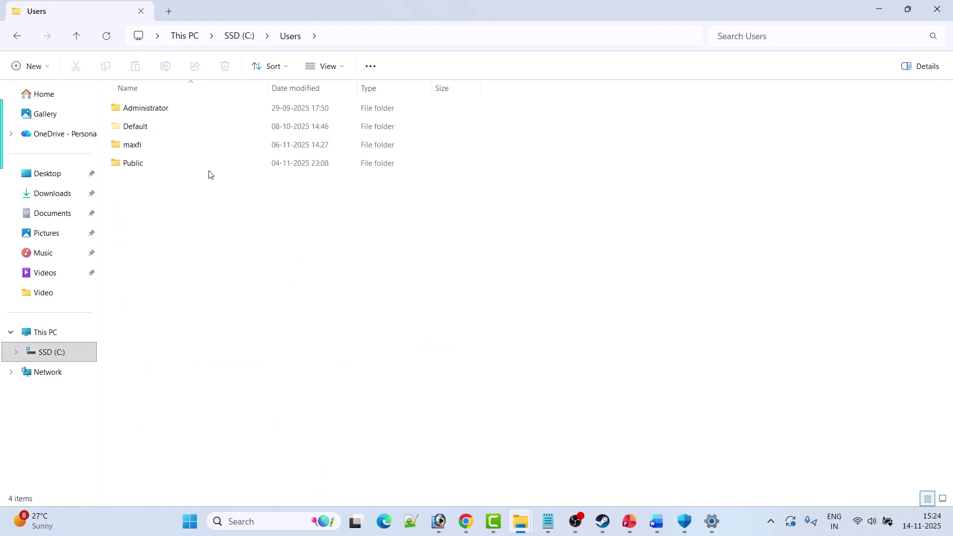
double_click(157, 150)
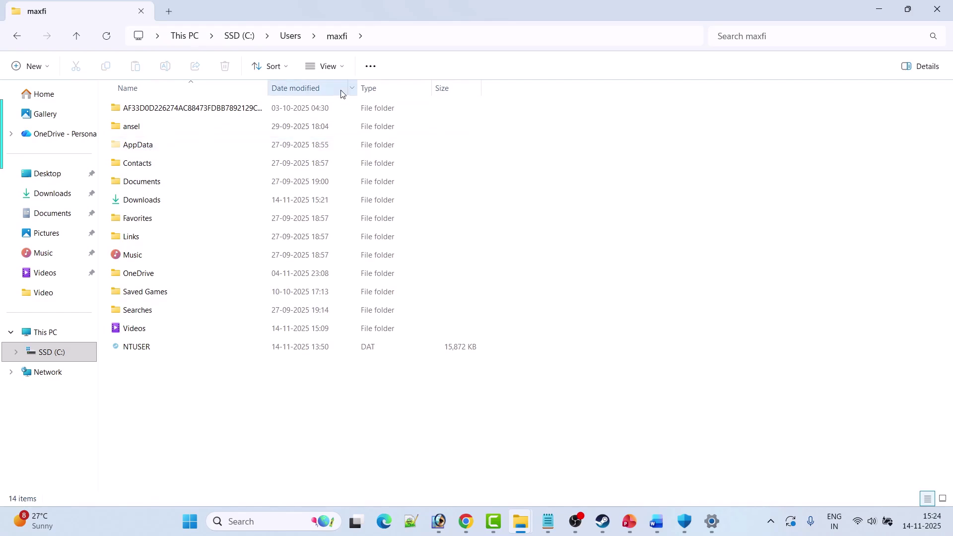
Check File Explorer's display options for hidden items, and open the AppData\Local folder in the user's profile.
left_click(324, 66)
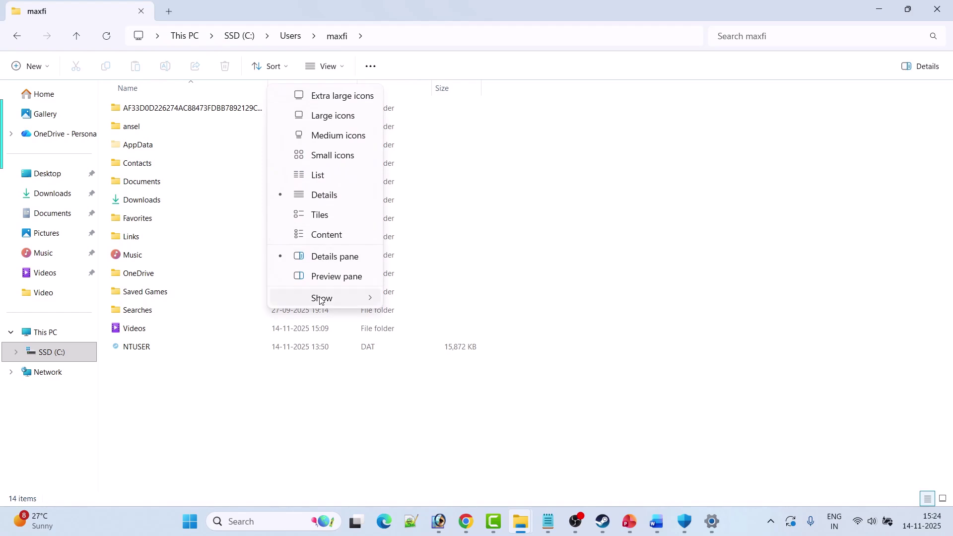
mouse_move(322, 298)
left_click(641, 372)
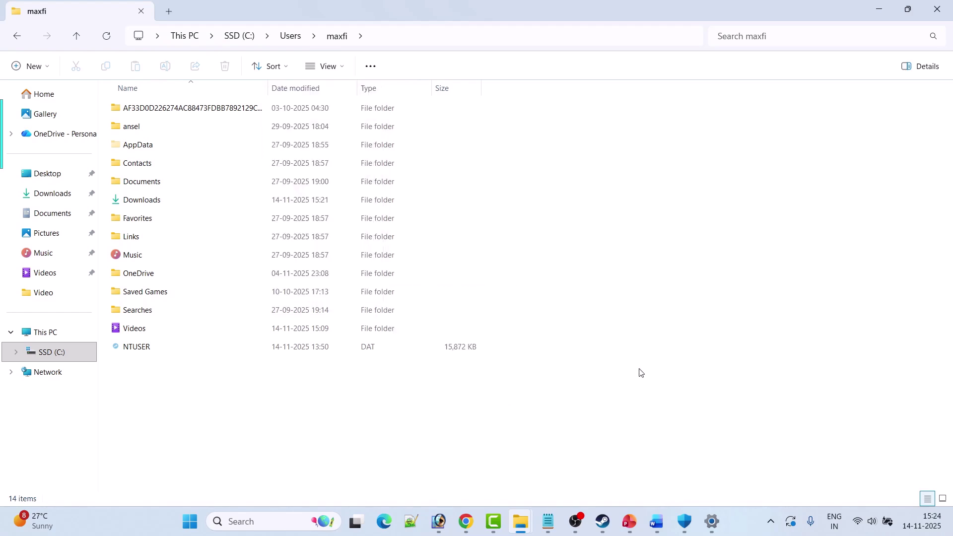
double_click(138, 145)
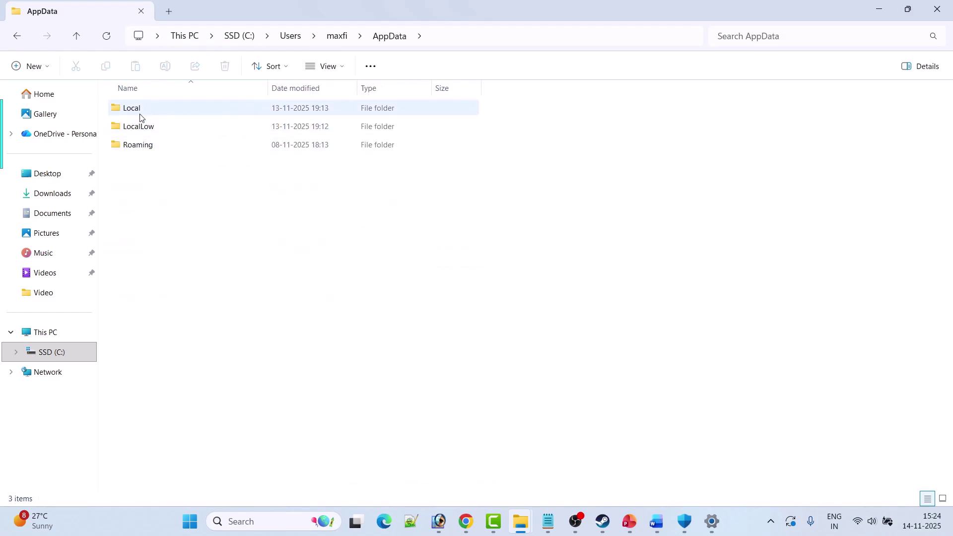
double_click(165, 115)
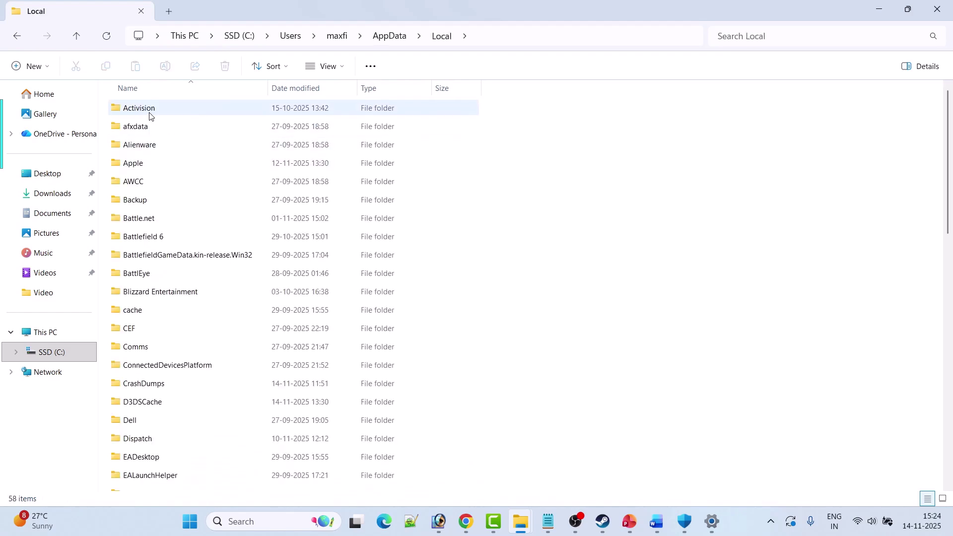
Back up the Activision folder from AppData\Local by copying it to the desktop.
left_click(151, 116)
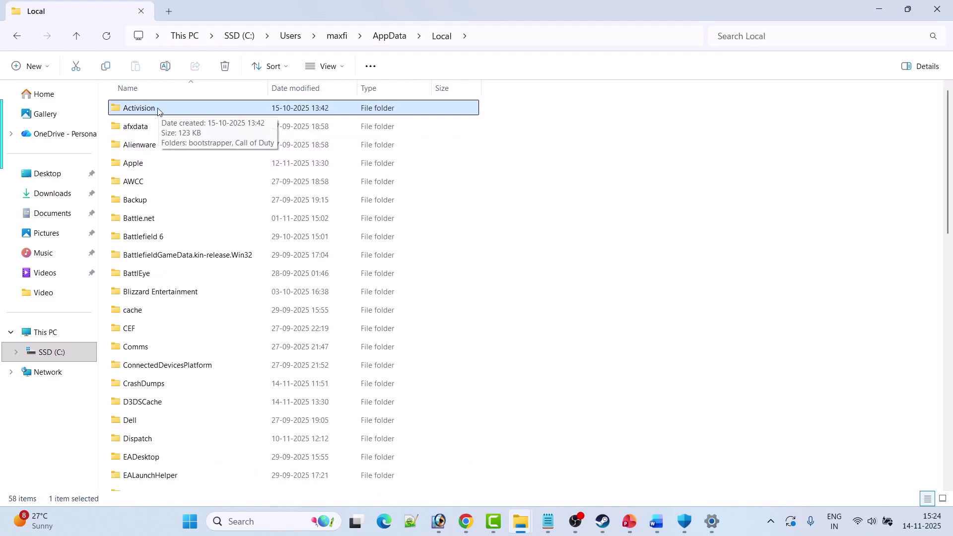
right_click(158, 111)
left_click(217, 126)
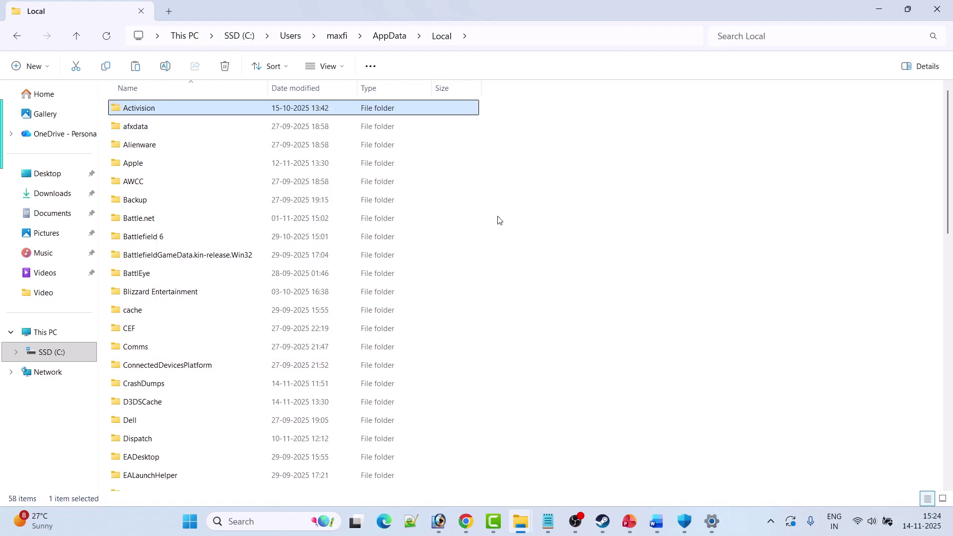
key("super+d")
right_click(156, 130)
left_click(174, 148)
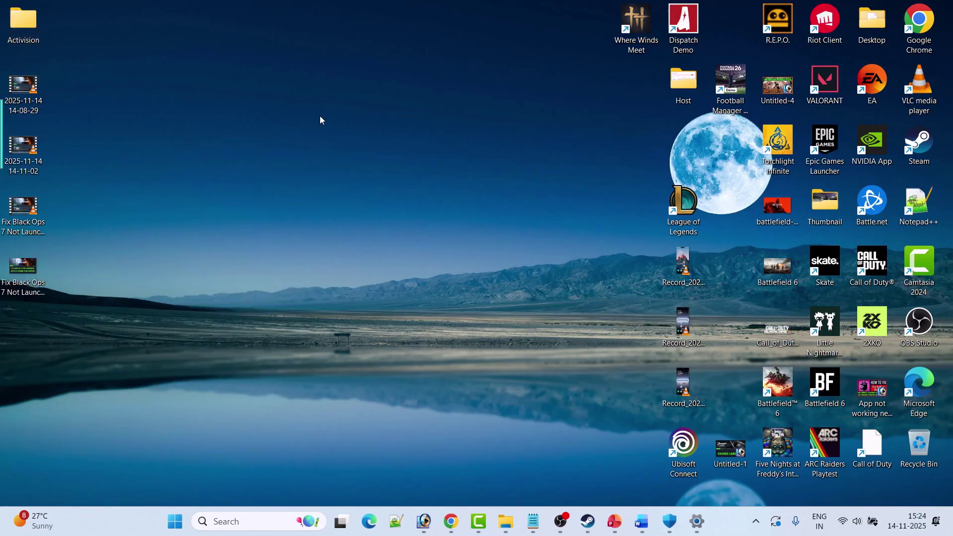
Rename the Activision folder in AppData\Local as Activision.old, and switch briefly to Steam and back.
key("super+d")
right_click(162, 108)
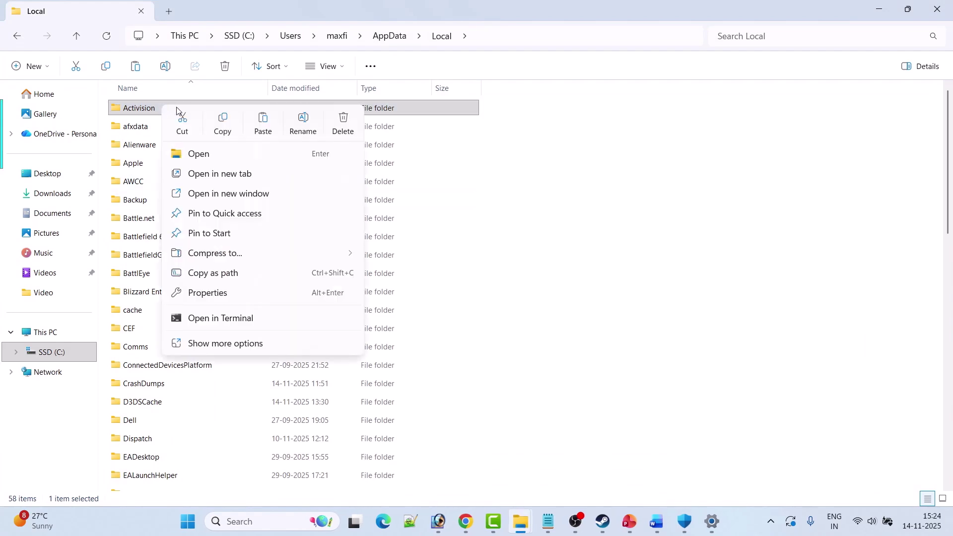
left_click(304, 132)
left_click(162, 111)
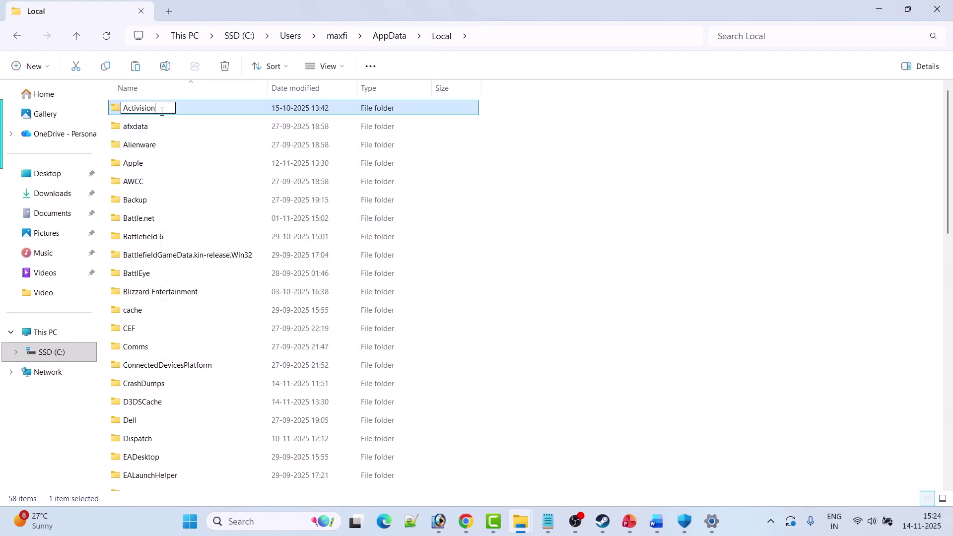
type(".old")
key("Return")
left_click(603, 521)
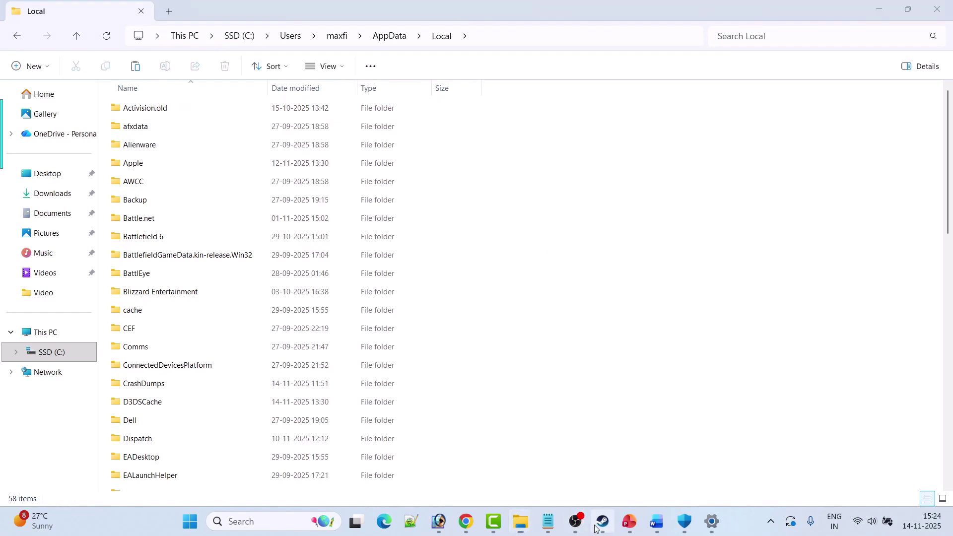
key("alt+Tab")
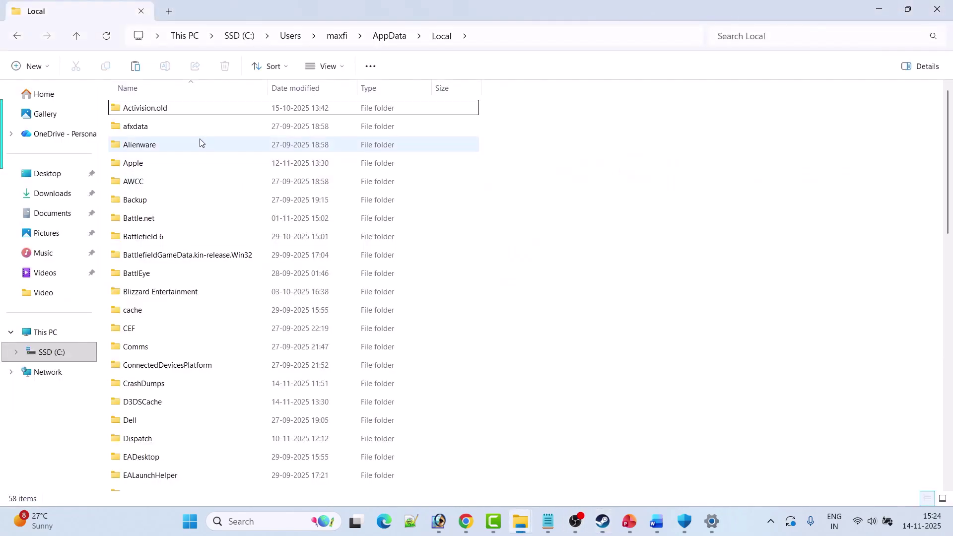
Delete the Activision.old folder from AppData\Local, and switch to the Call of Duty page in Steam.
right_click(174, 111)
left_click(170, 110)
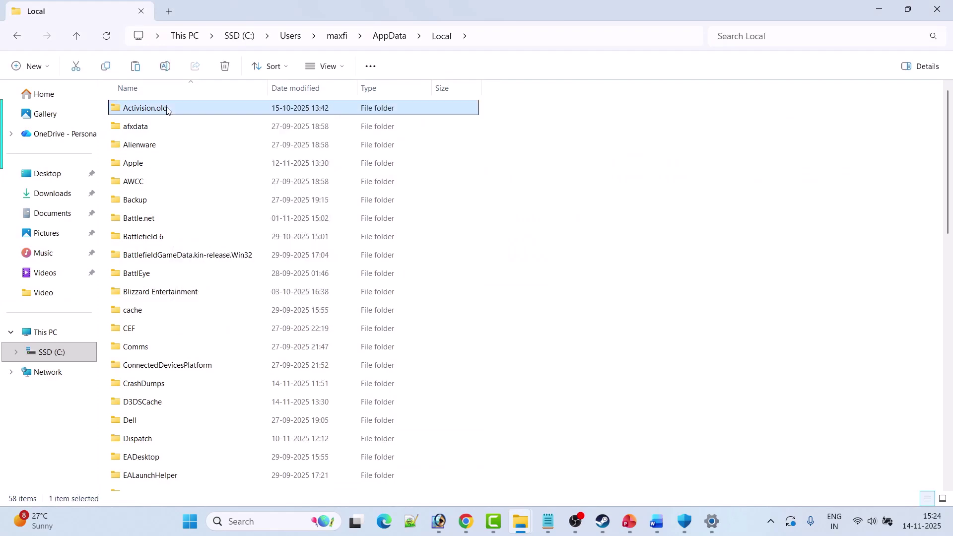
right_click(167, 111)
left_click(346, 127)
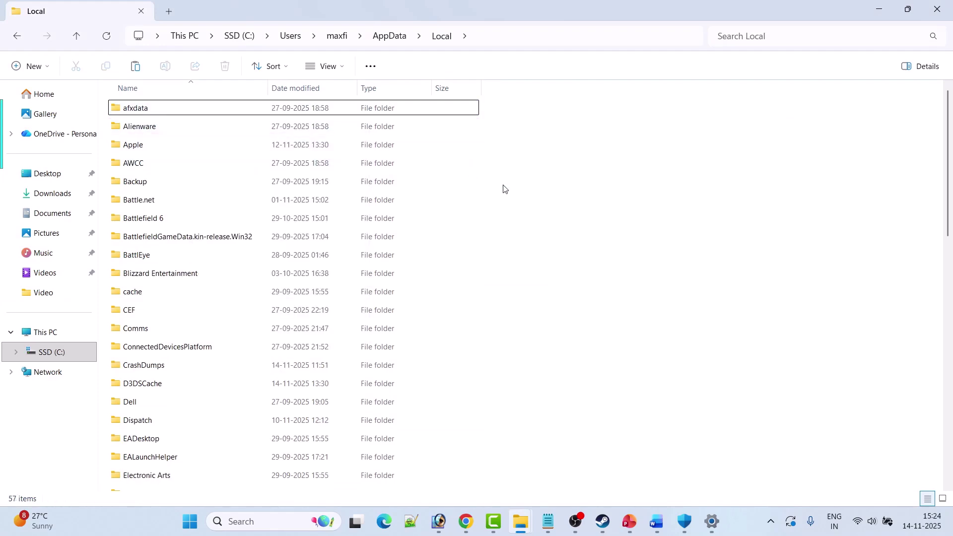
left_click(603, 521)
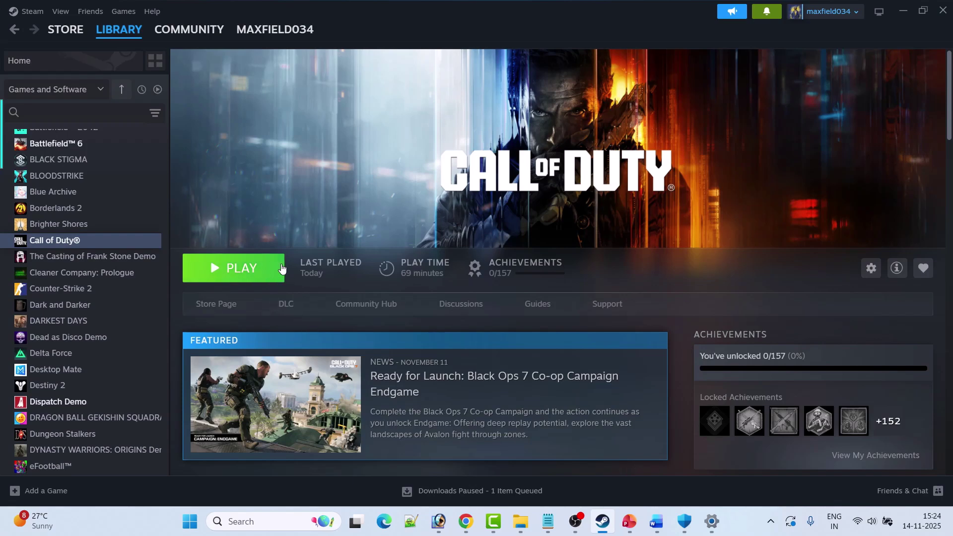
Go to Fix 10 in the Word guide, and highlight its heading and the Visual C++ download link.
left_click(656, 522)
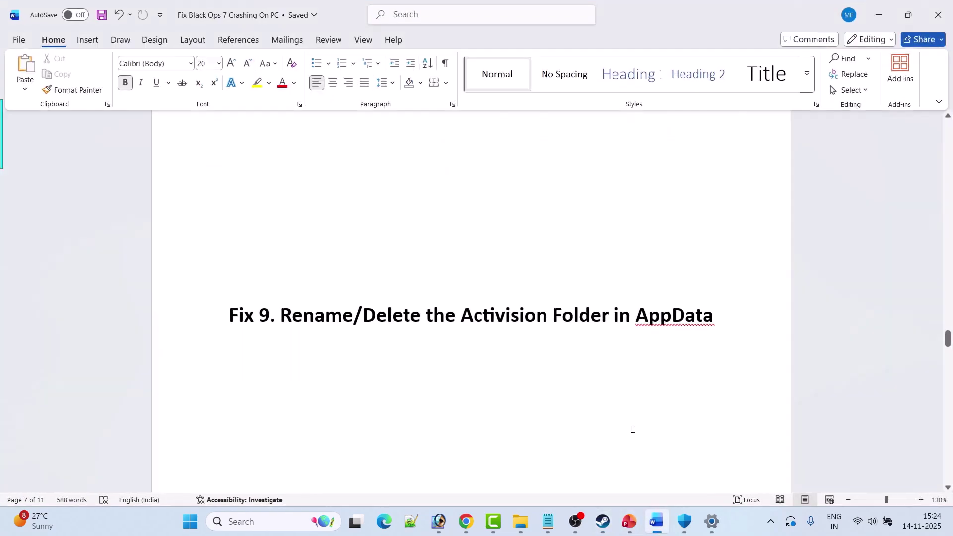
scroll(485, 339, "down", 5)
scroll(485, 339, "down", 1)
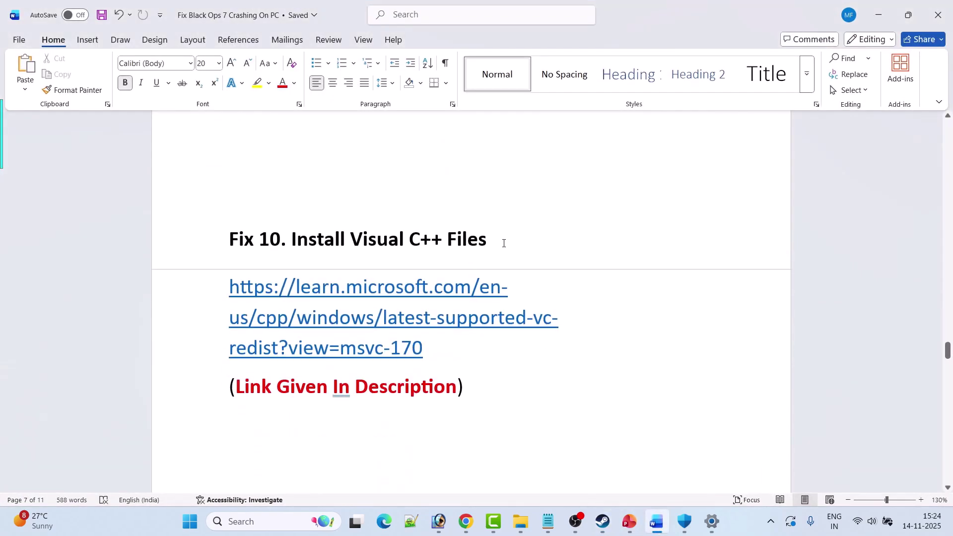
left_click_drag(503, 243, 230, 240)
left_click_drag(429, 349, 219, 298)
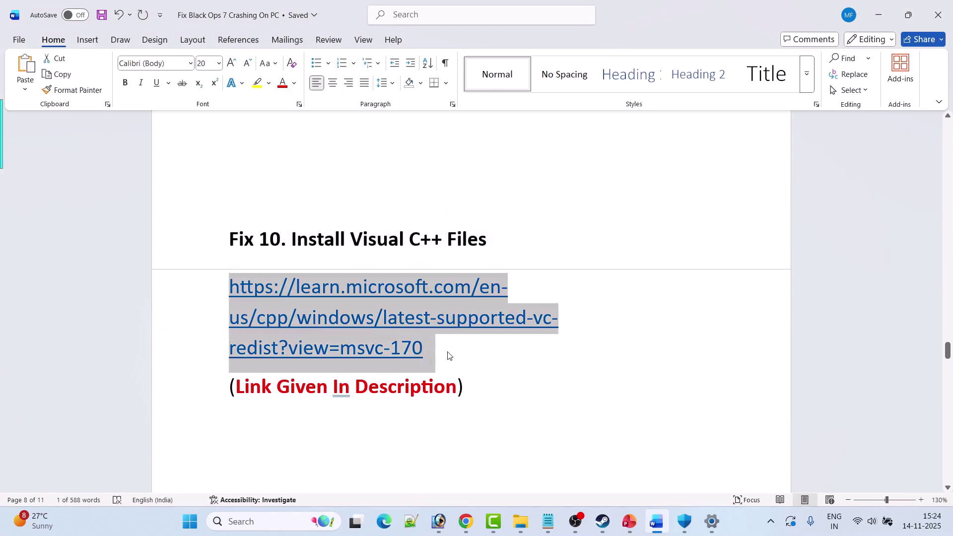
Download the latest supported X86 and X64 Visual C++ Redistributable installers from the Microsoft Learn page in Chrome.
left_click(466, 521)
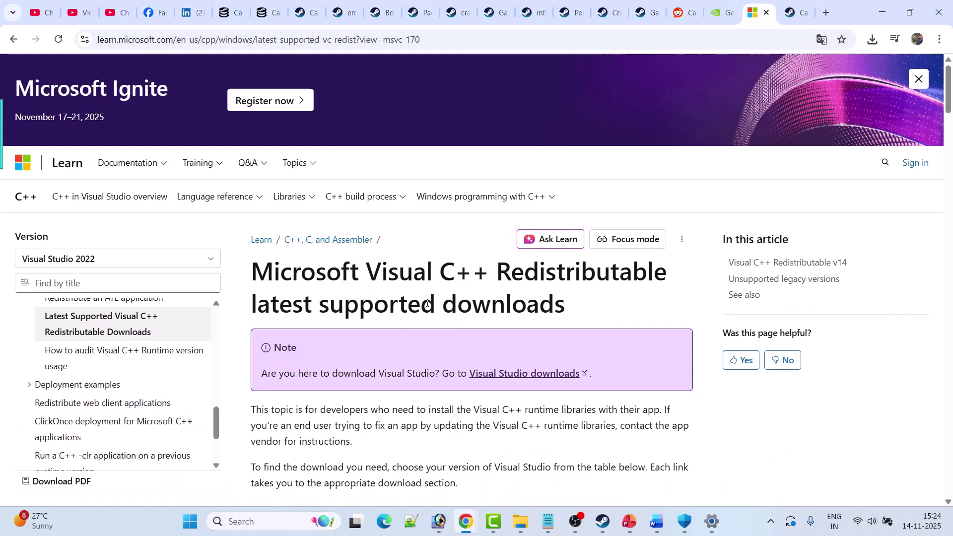
scroll(428, 304, "down", 15)
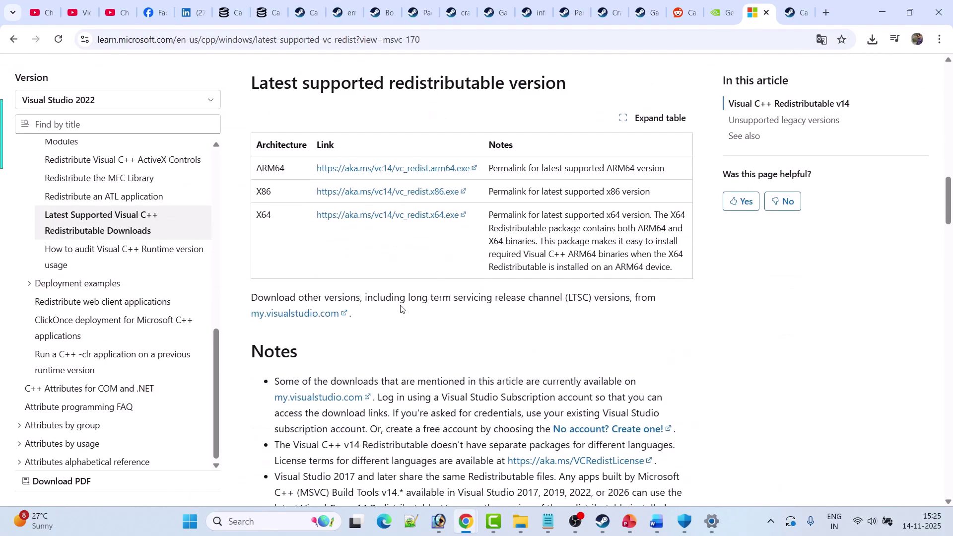
left_click(390, 193)
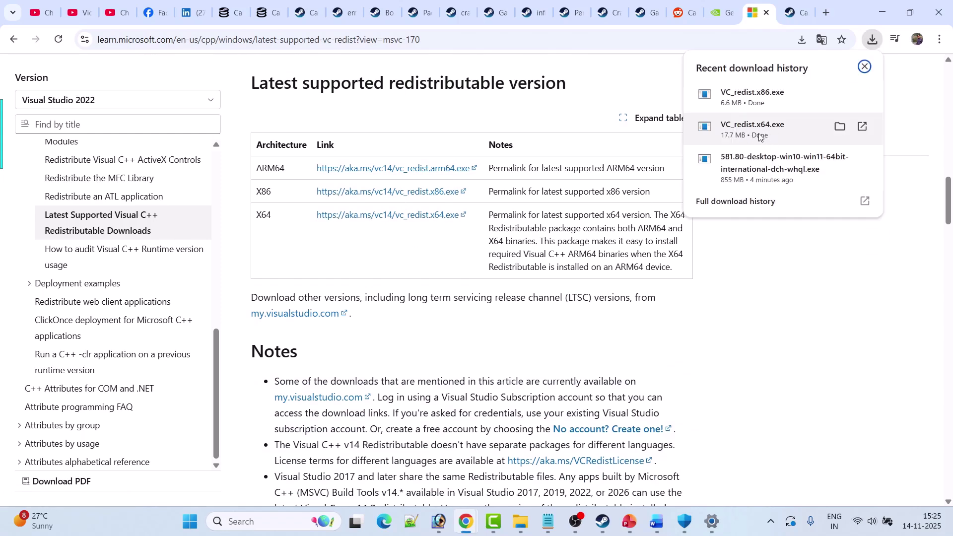
Run the downloaded VC_redist.x64.exe with the Repair option, and launch the VC_redist.x86.exe installer.
left_click(769, 136)
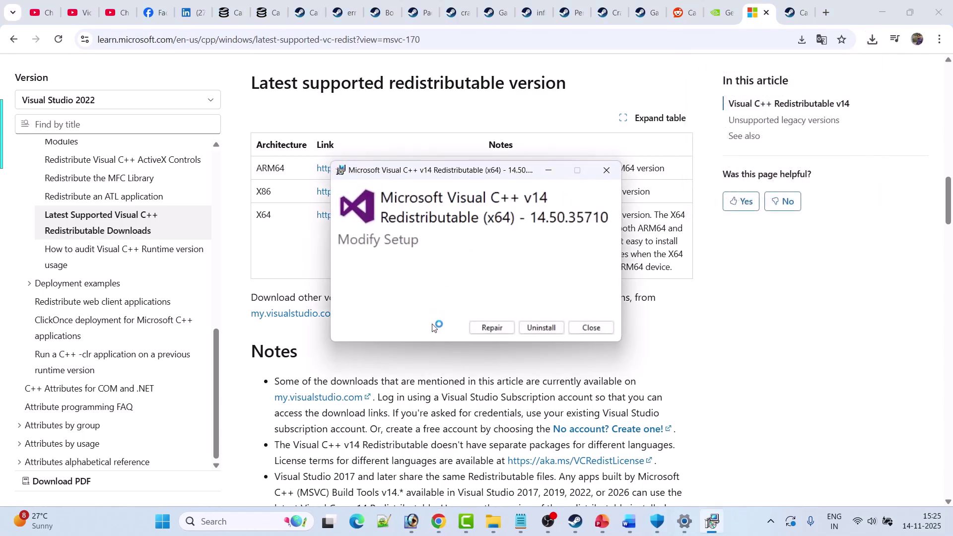
left_click(491, 328)
left_click(873, 40)
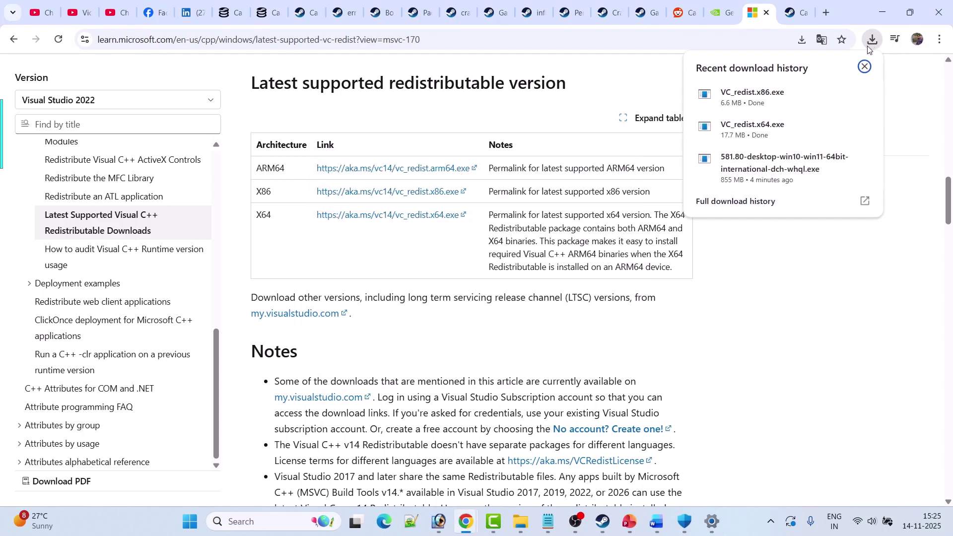
left_click(799, 105)
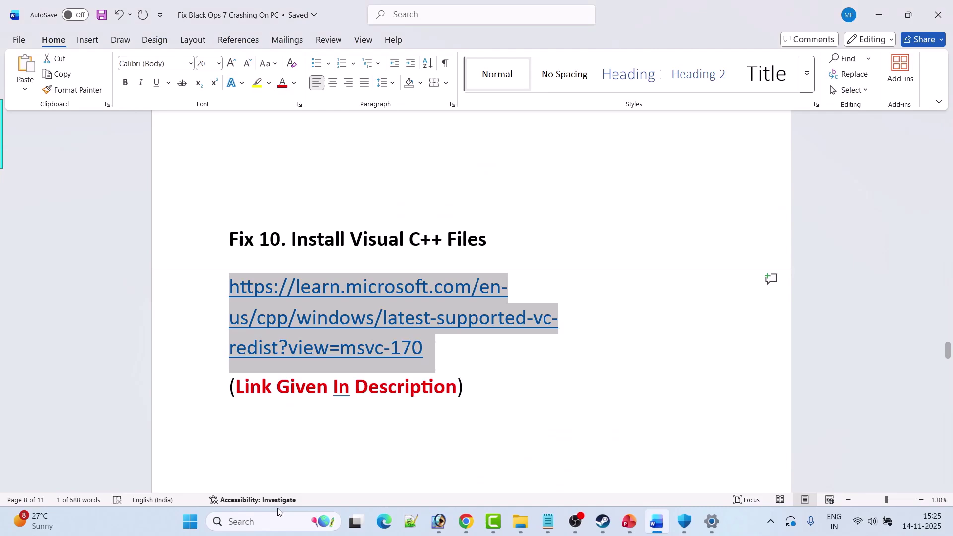
Show the Restart option among the Start menu's power choices, dismiss it without restarting, and switch to the Call of Duty page in Steam.
key("super")
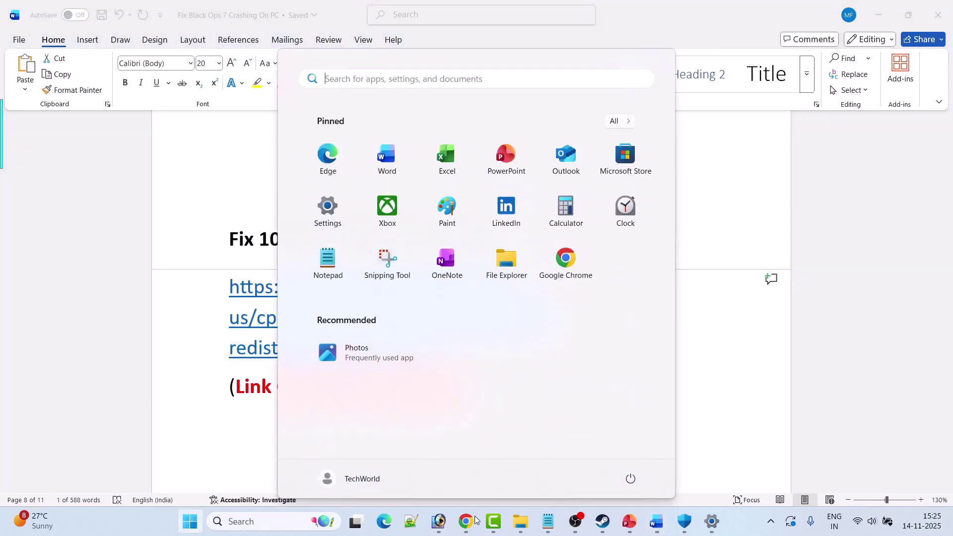
left_click(631, 479)
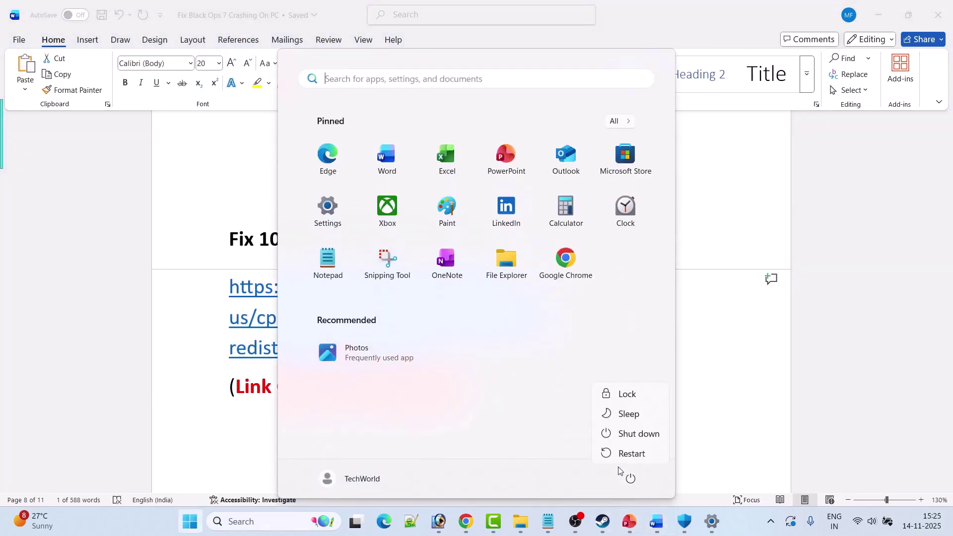
left_click(725, 385)
left_click(602, 523)
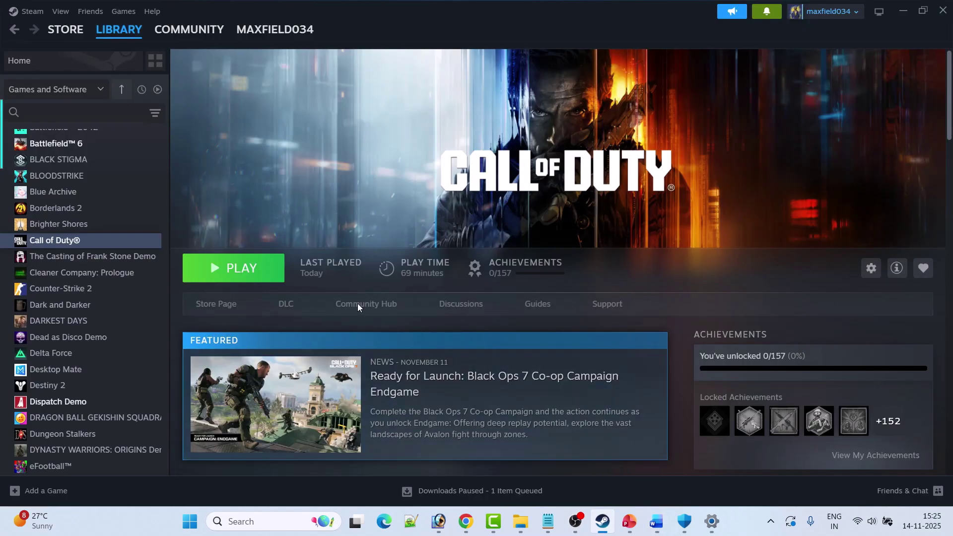
Go to Fix 11 in the Word guide, and search Windows for "battle" to show Battle.net's Run as administrator option.
left_click(657, 521)
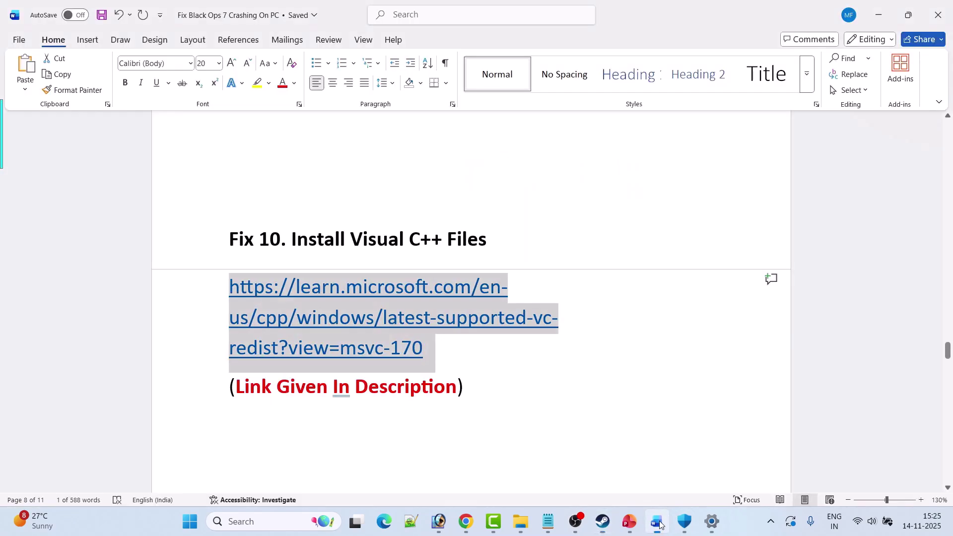
scroll(407, 355, "down", 6)
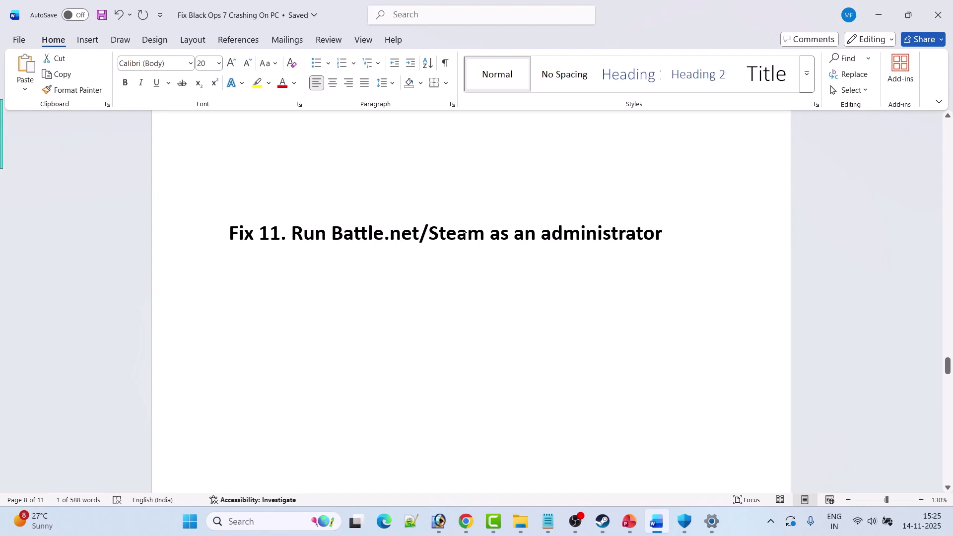
left_click(275, 522)
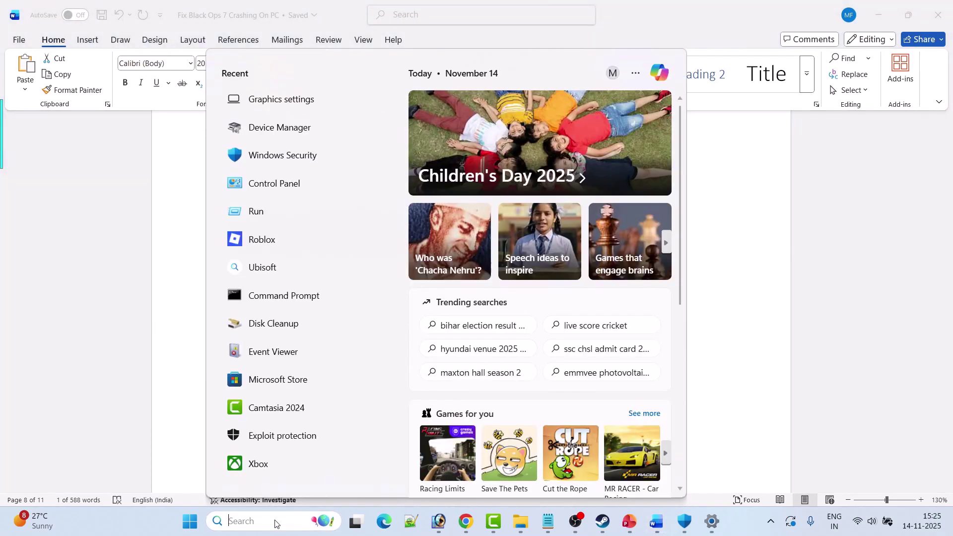
type("battle")
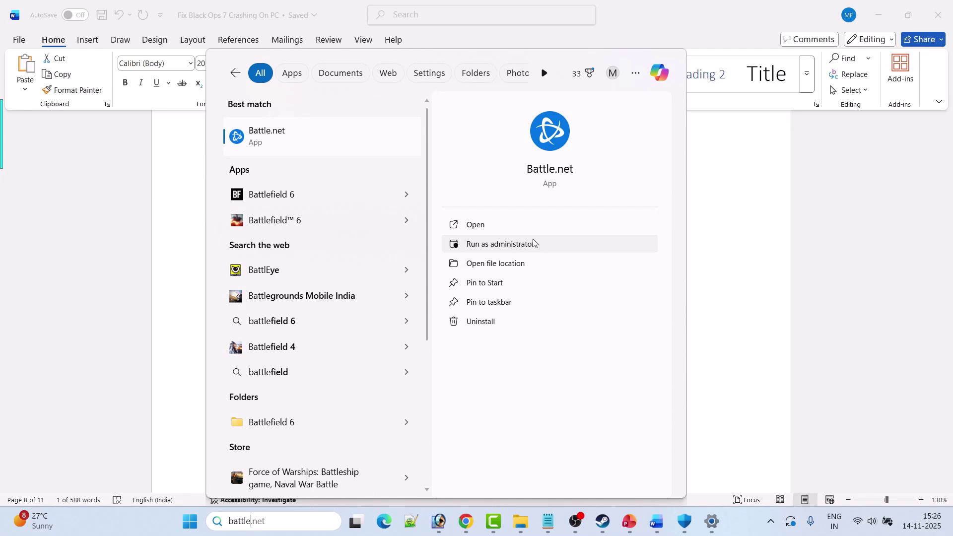
left_click(750, 282)
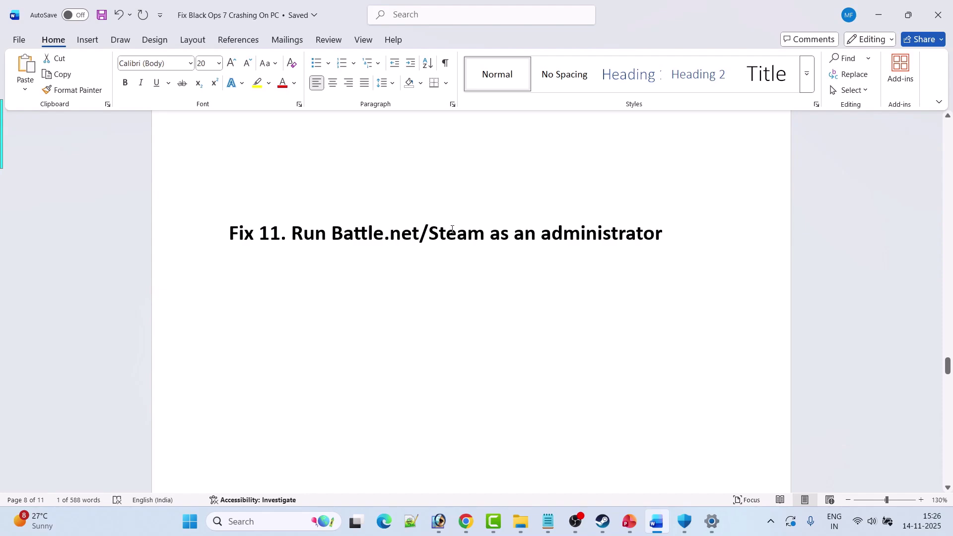
Search Windows for "steam" to show the Steam app's Run as administrator option, and close the search.
left_click(259, 523)
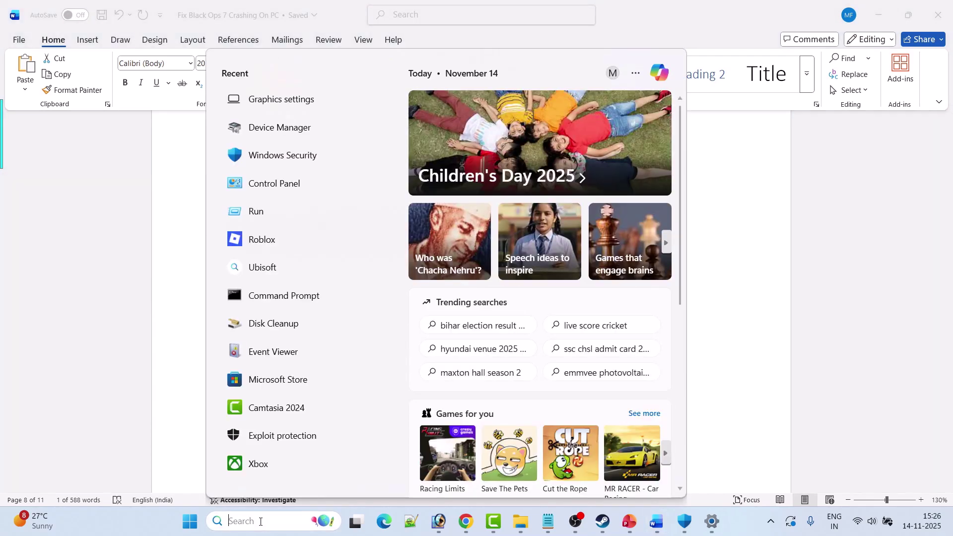
type("steam")
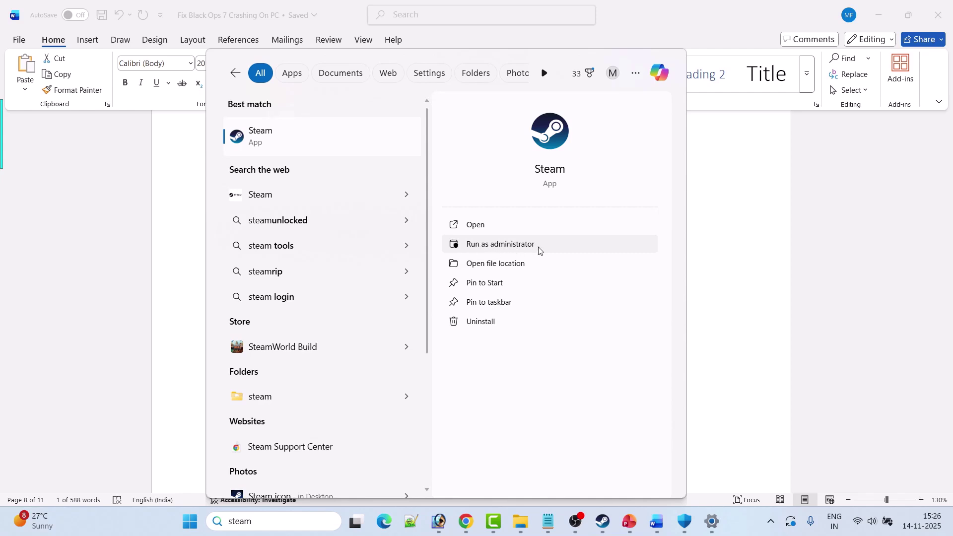
left_click(740, 271)
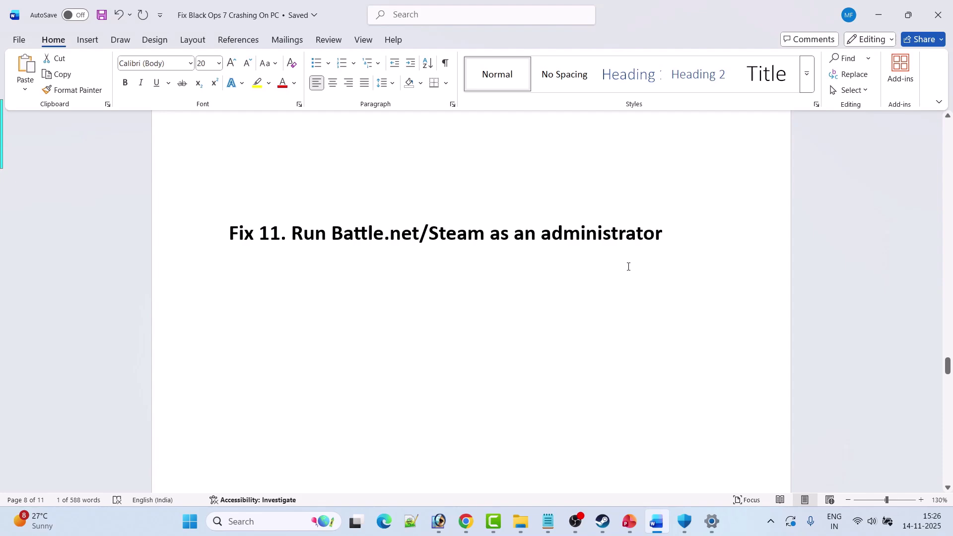
Go to Fix 12 in the Word guide, and turn off the in-game Steam Overlay in Call of Duty's Steam properties.
scroll(628, 266, "down", 5)
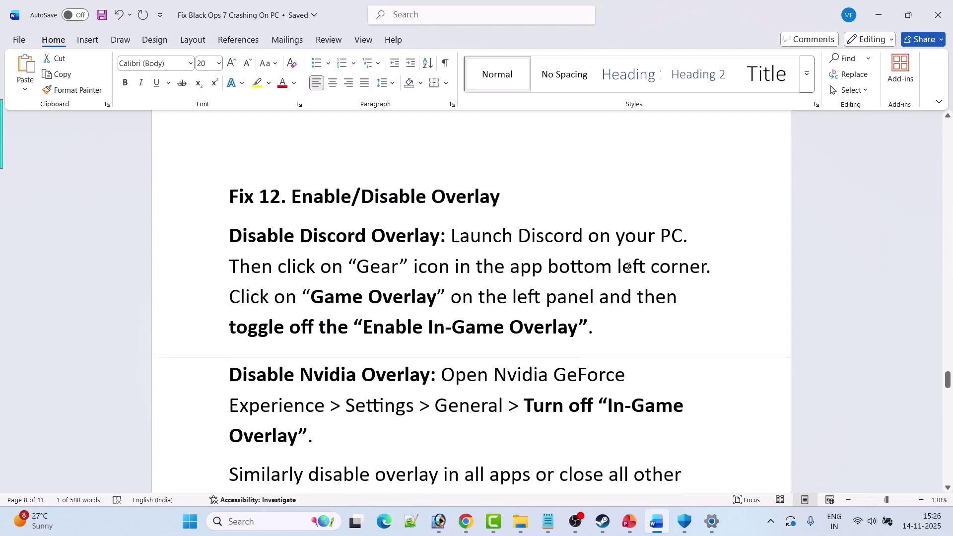
left_click(603, 521)
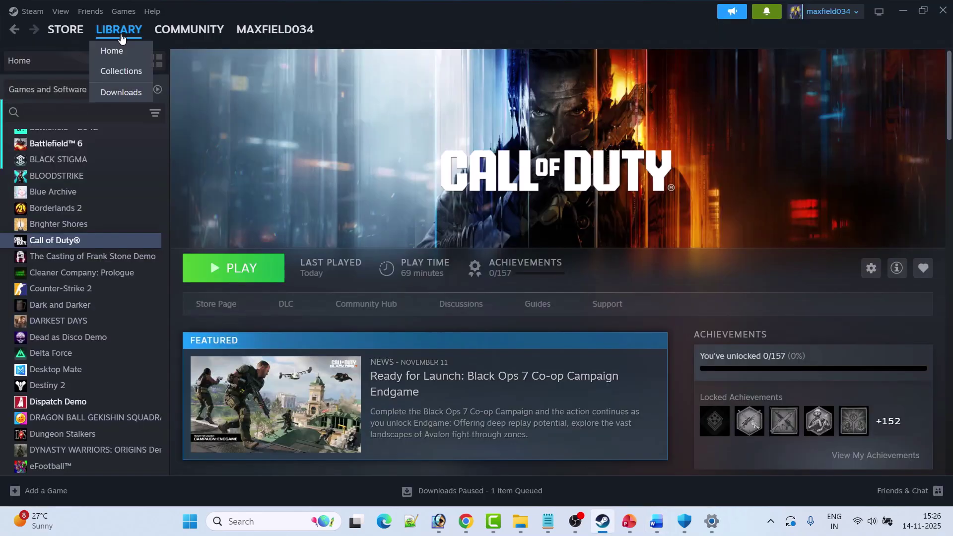
right_click(88, 243)
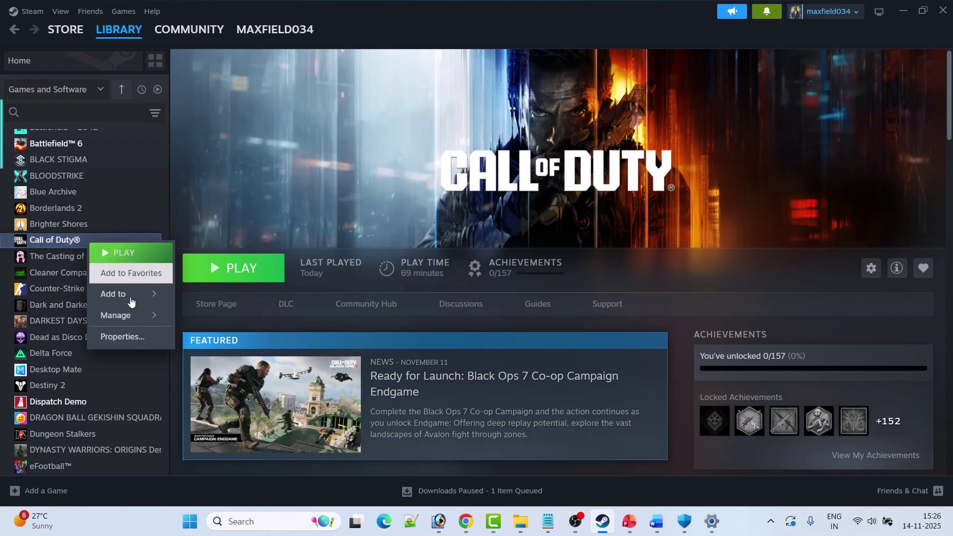
left_click(119, 337)
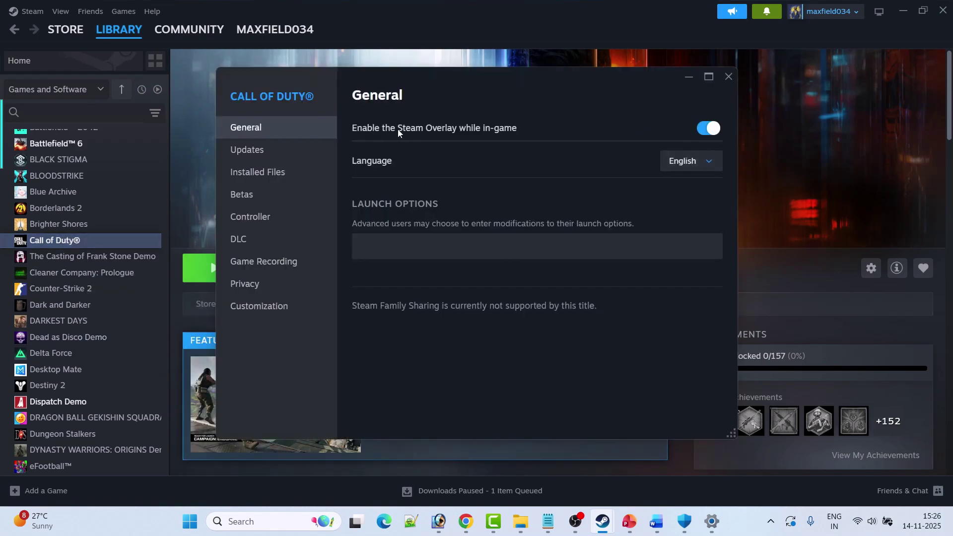
left_click(707, 135)
left_click(727, 77)
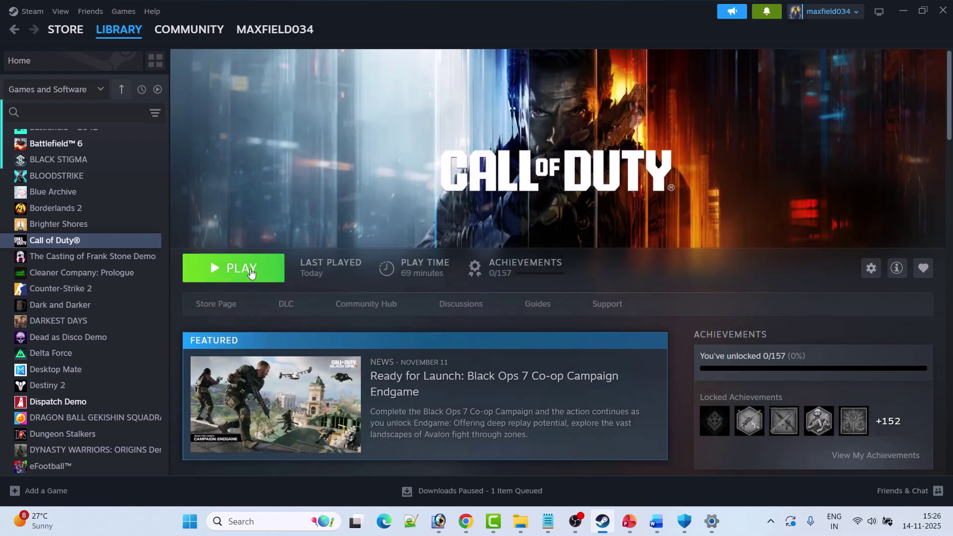
Turn the in-game Steam Overlay back on in Call of Duty's Steam properties, and close the properties.
right_click(122, 242)
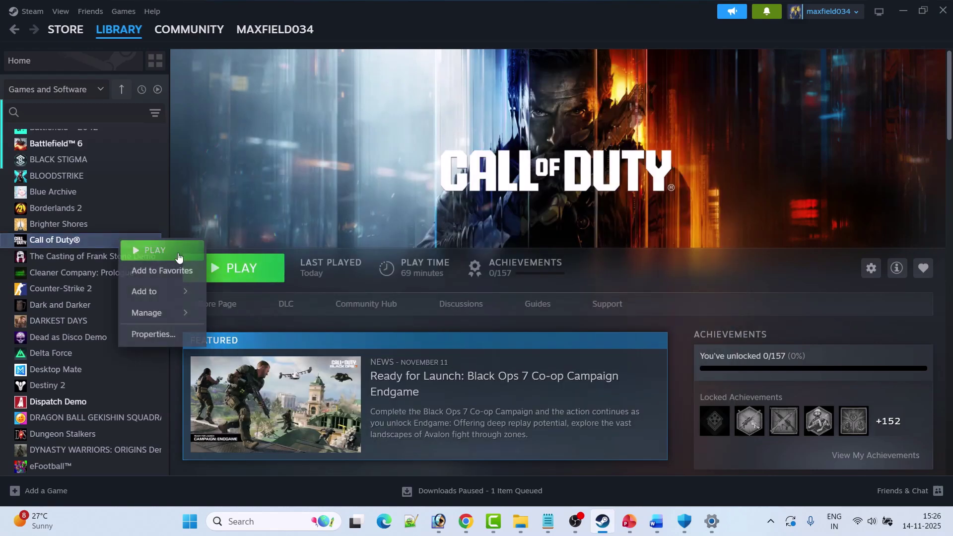
left_click(158, 333)
left_click(705, 130)
left_click(729, 76)
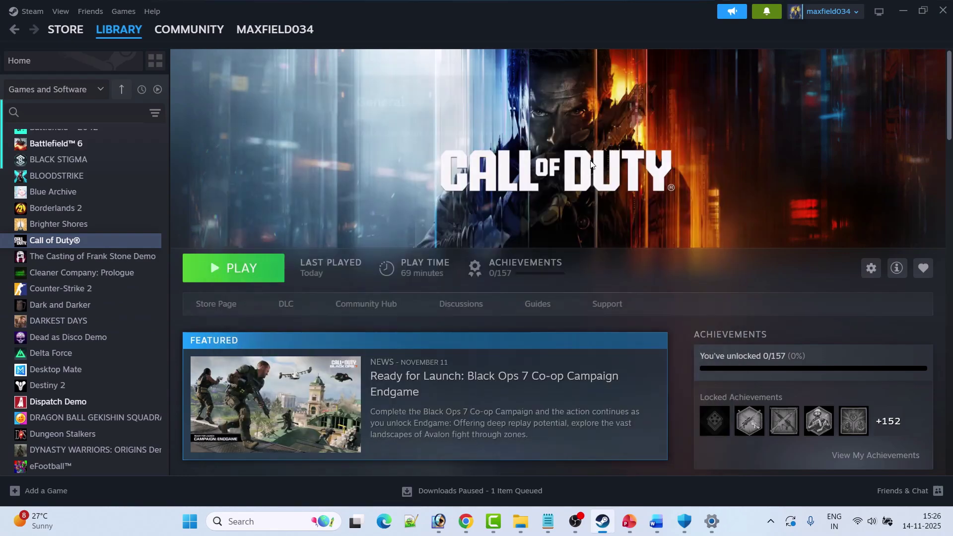
Switch back to the Word guide and examine the Discord and Nvidia overlay instructions under Fix 12.
left_click(650, 533)
scroll(549, 179, "down", 1)
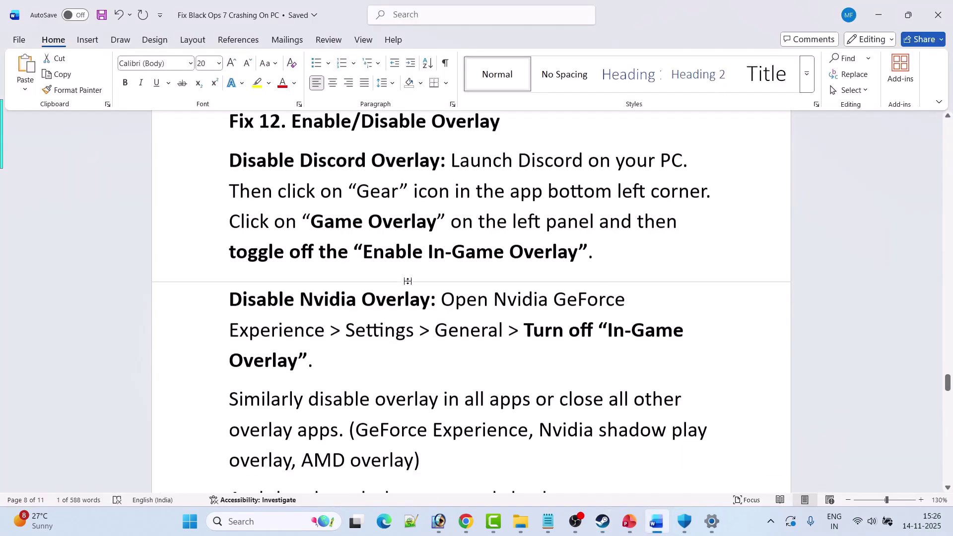